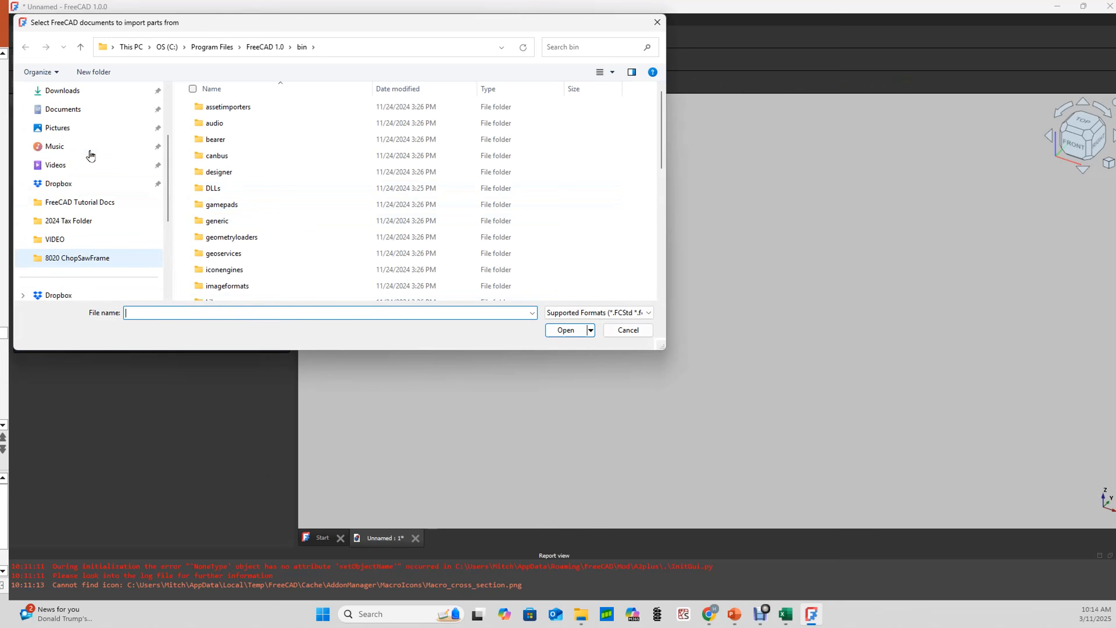
Step: Load the 8020_1010FrameCrossBrace.FCStd document as a source of parts for the assembly
click(81, 132)
double_click(624, 123)
double_click(278, 123)
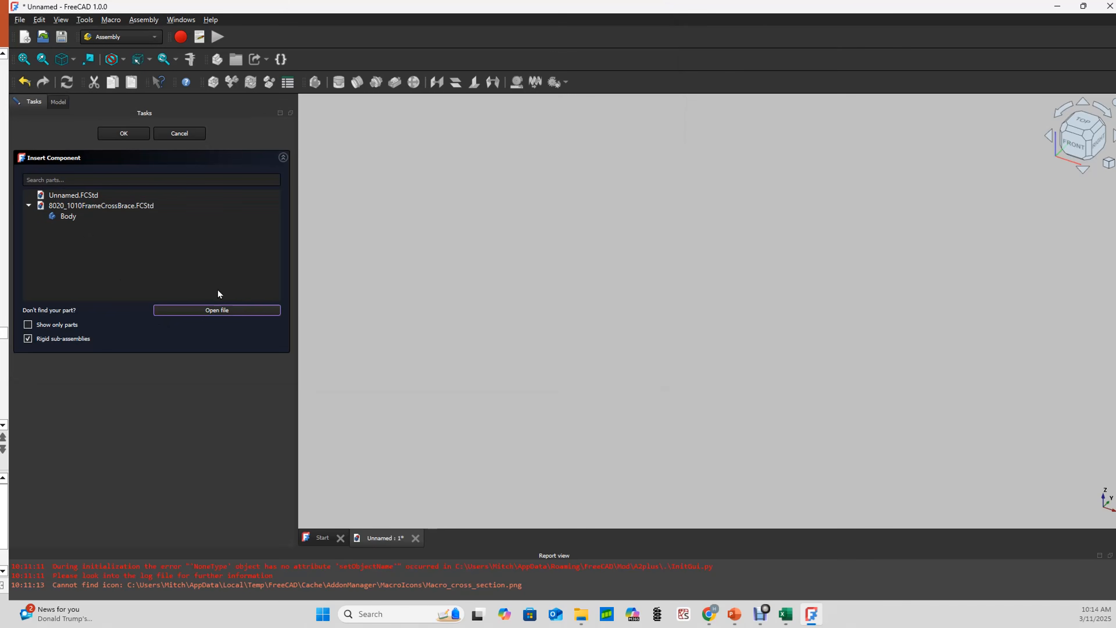
Step: Insert the cross brace Body as the first component, saving the assembly document as AssyPractice
click(64, 216)
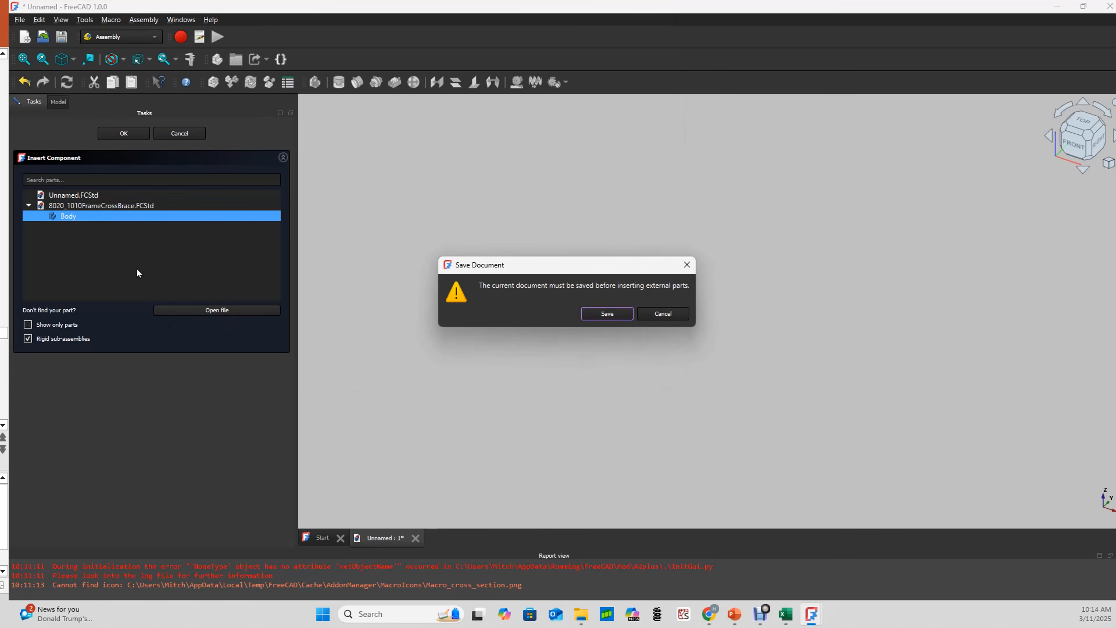
click(608, 314)
text(AssyPractice)
key(Return)
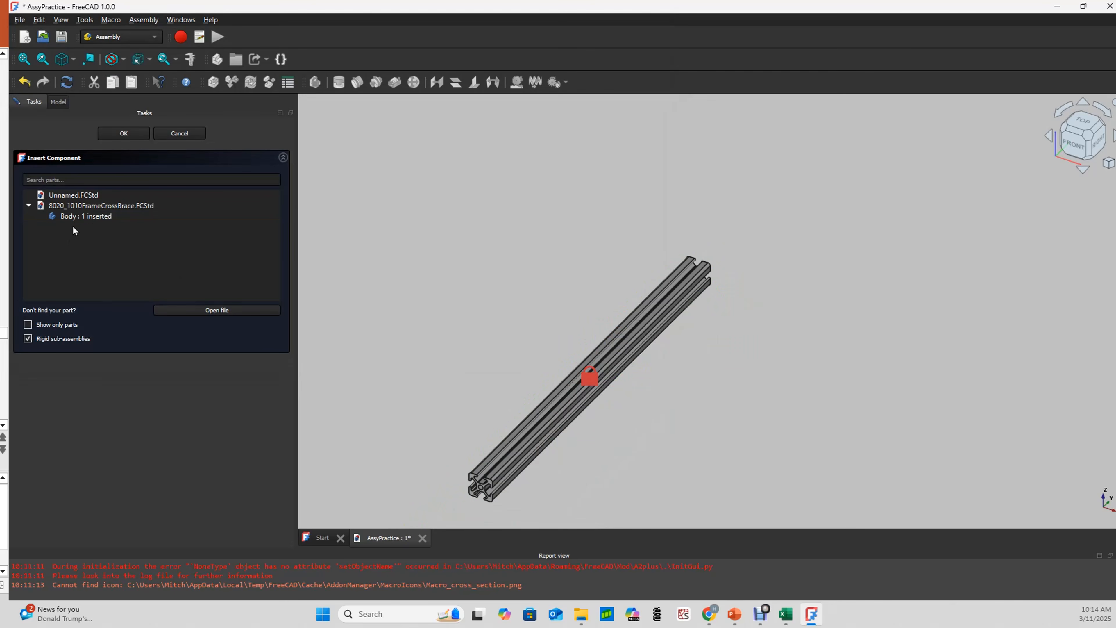
Step: Insert a second cross brace Body, move it along the X axis clear of the first one, and accept the insertion
click(75, 219)
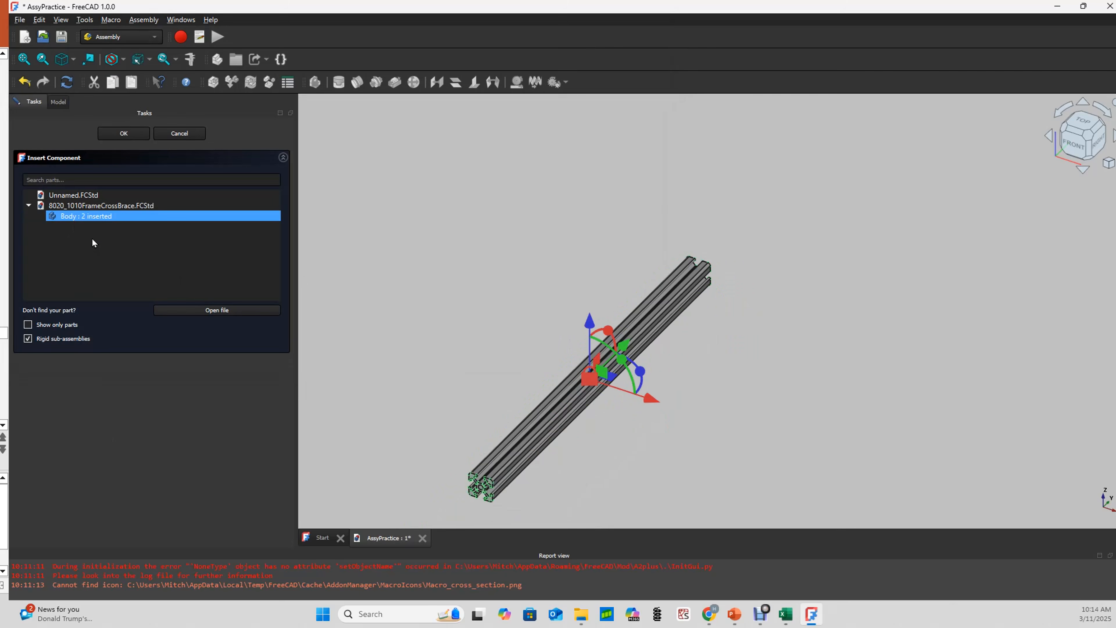
drag(648, 402, 800, 463)
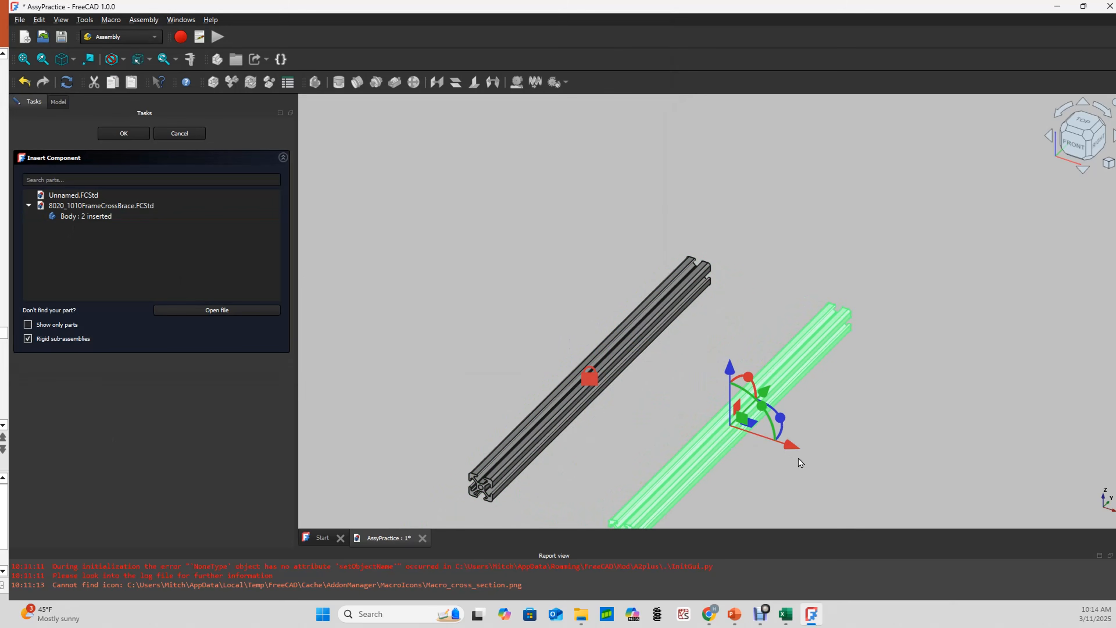
click(859, 462)
scroll(854, 371, down, 1)
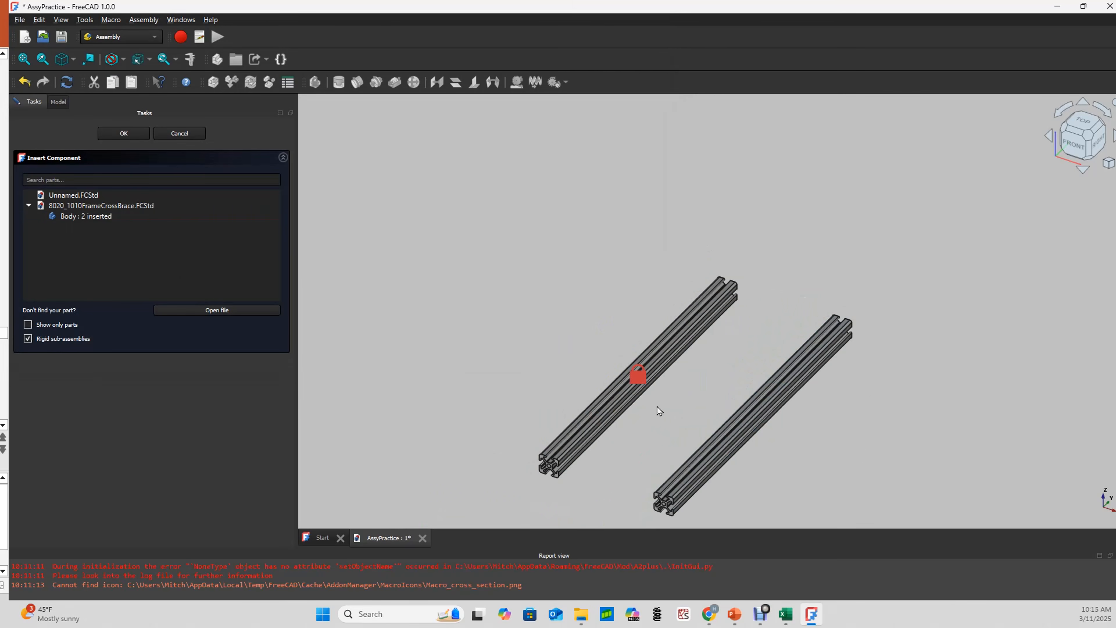
drag(711, 460, 696, 464)
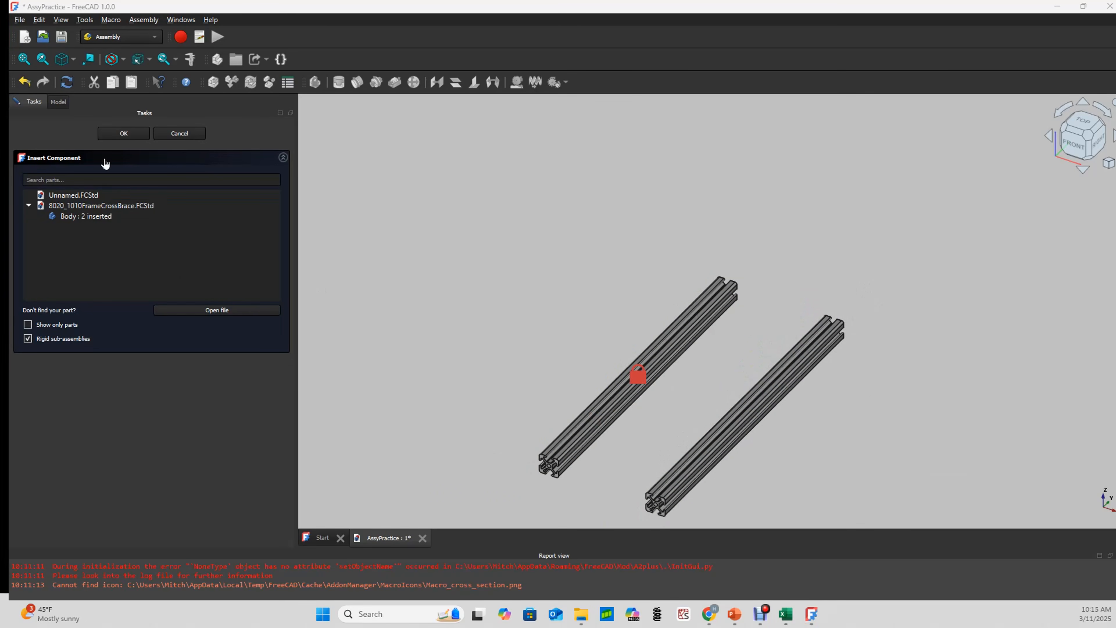
click(123, 134)
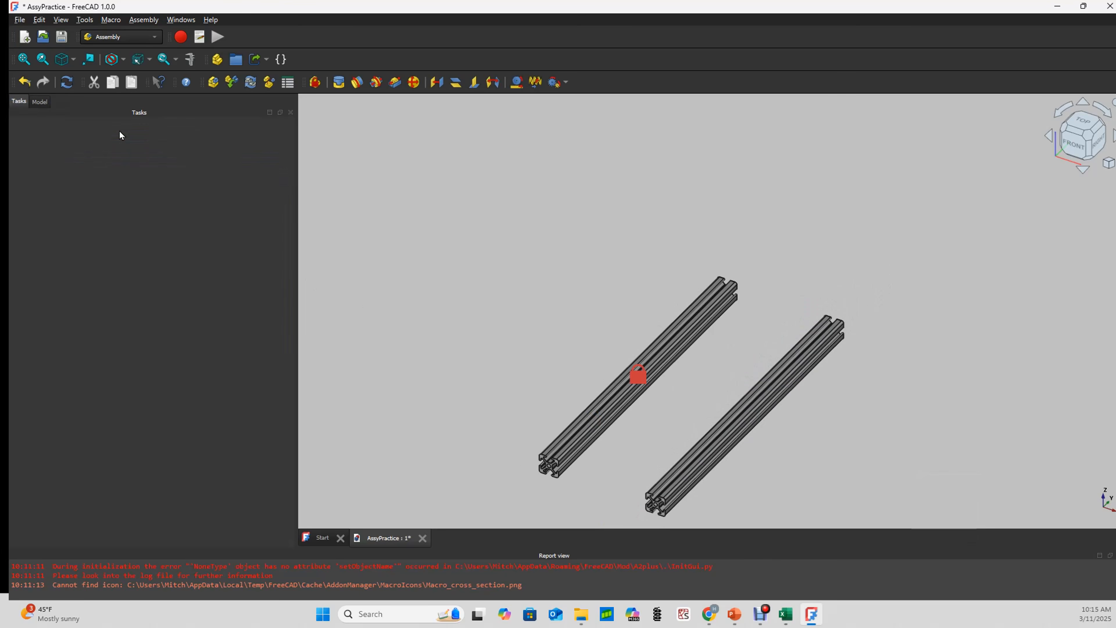
Step: Expand the assembly's Joints group in the model tree and examine the grounded joint
click(44, 103)
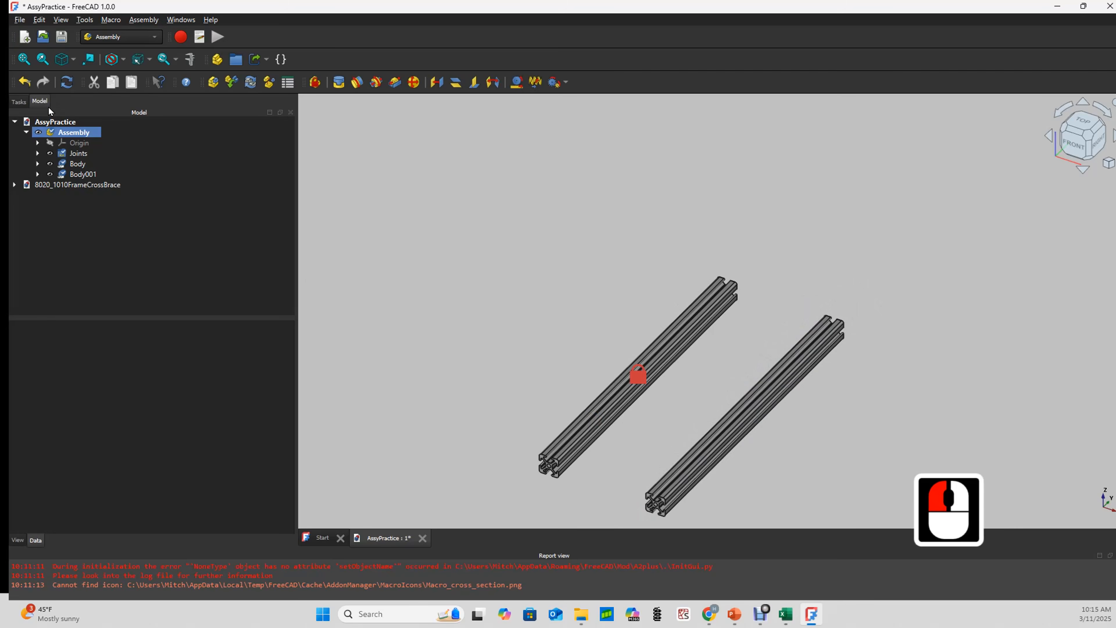
click(38, 152)
click(114, 166)
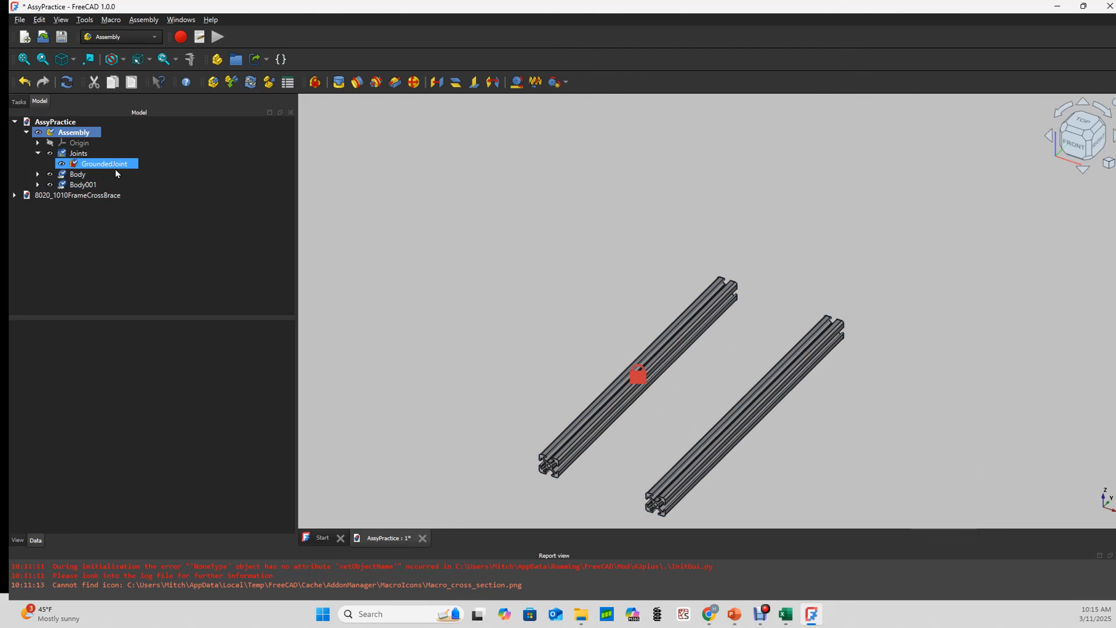
click(449, 358)
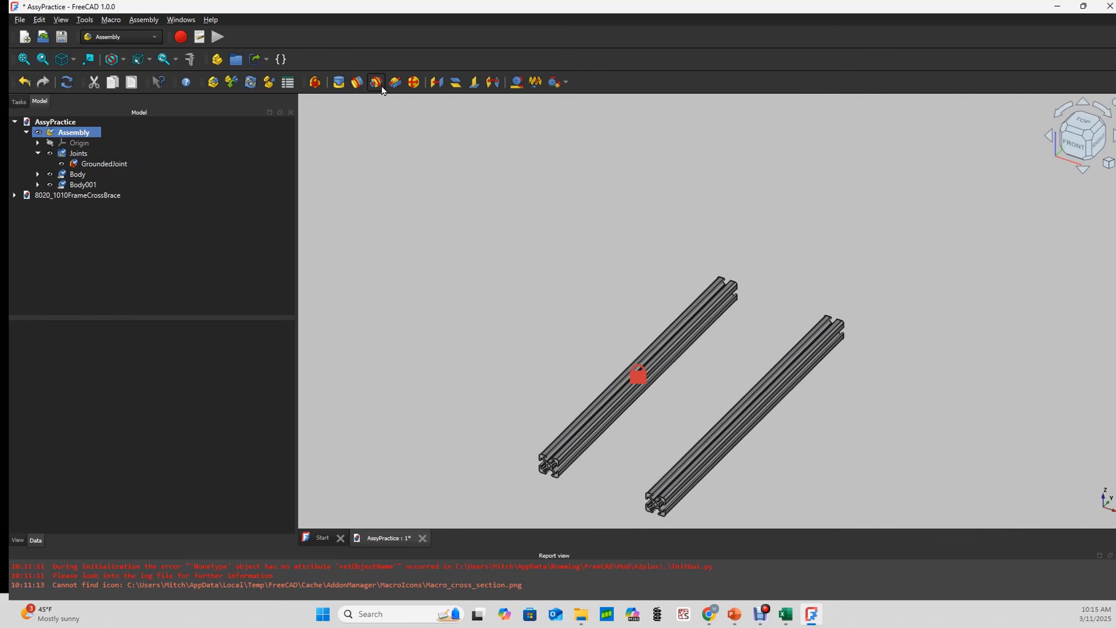
Step: Create a Fixed joint between top vertices on the front ends of both braces, using Vertex32 of the grounded brace and Vertex8 of the second
scroll(527, 202, down, 2)
scroll(537, 399, up, 6)
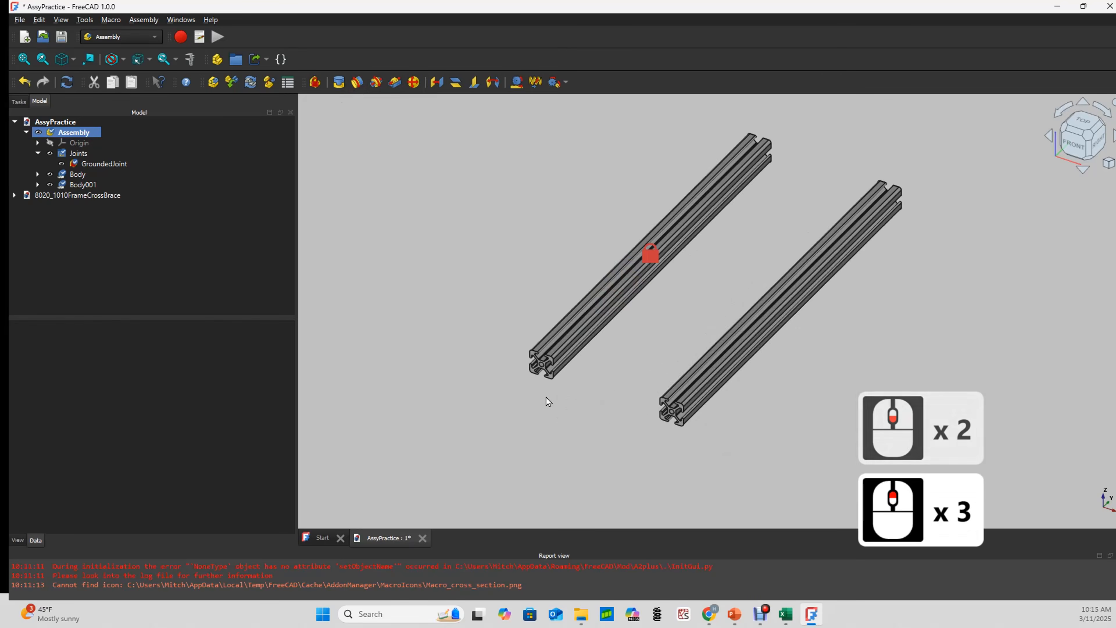
scroll(573, 355, up, 8)
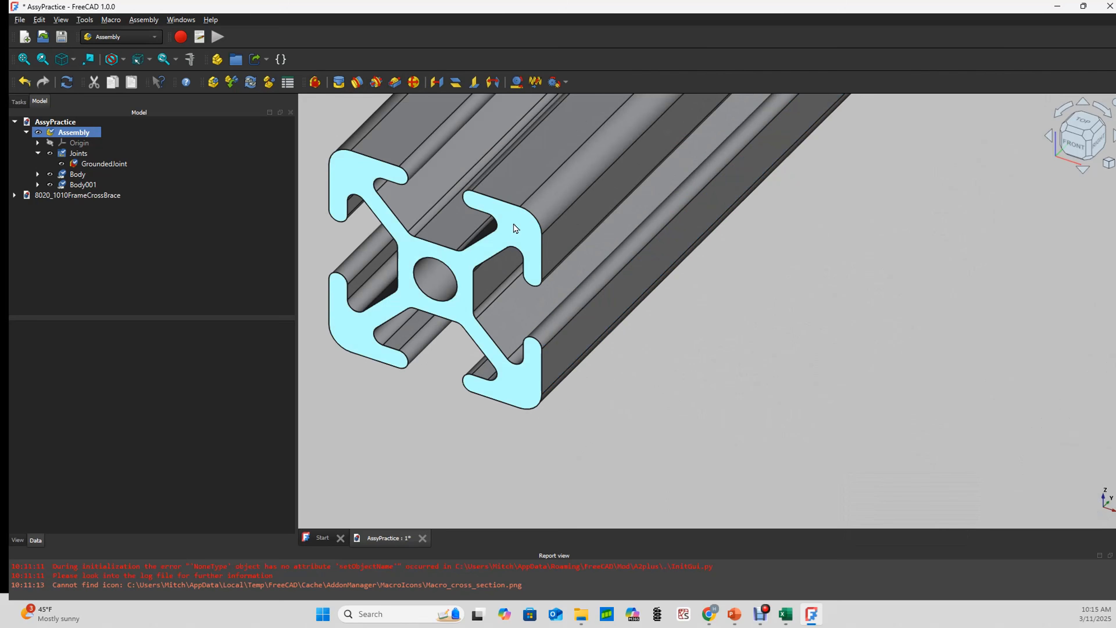
scroll(519, 209, up, 6)
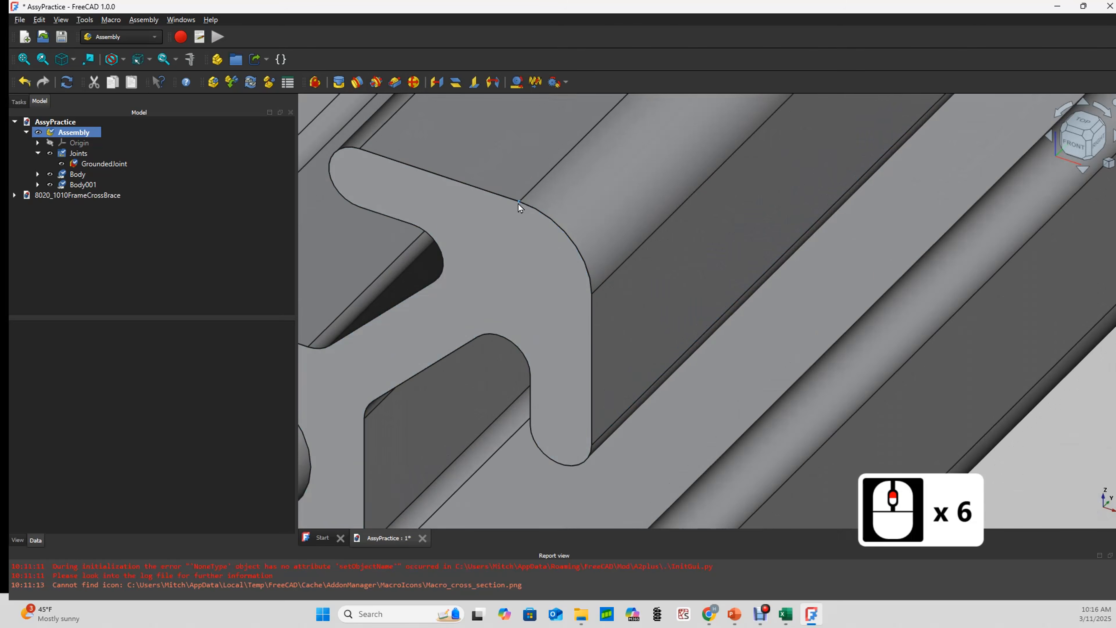
click(518, 204)
scroll(518, 207, down, 13)
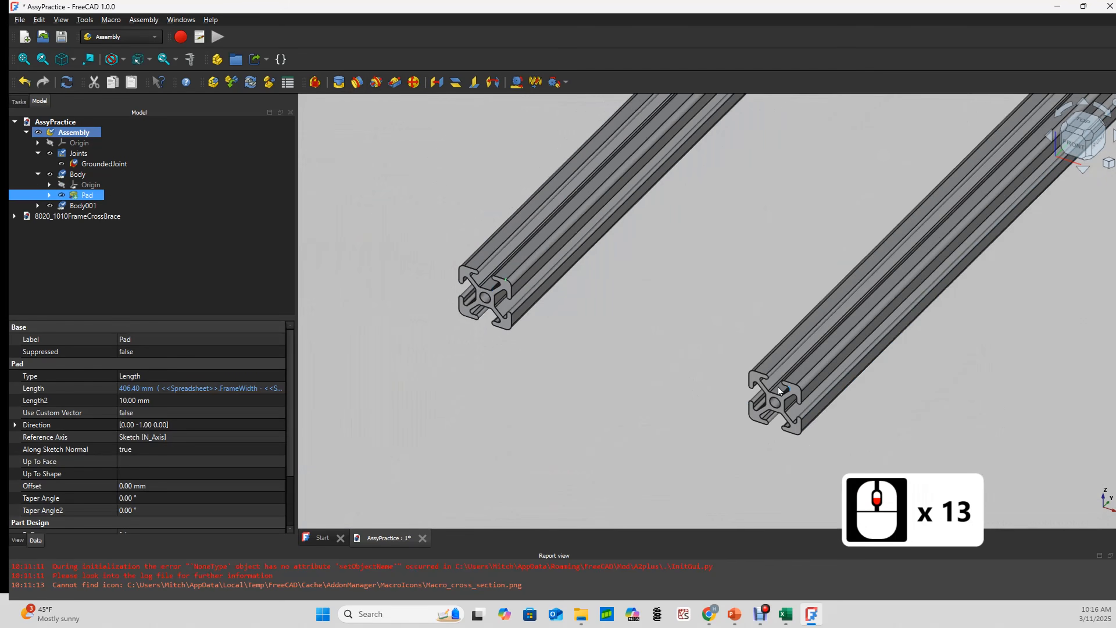
scroll(778, 387, up, 9)
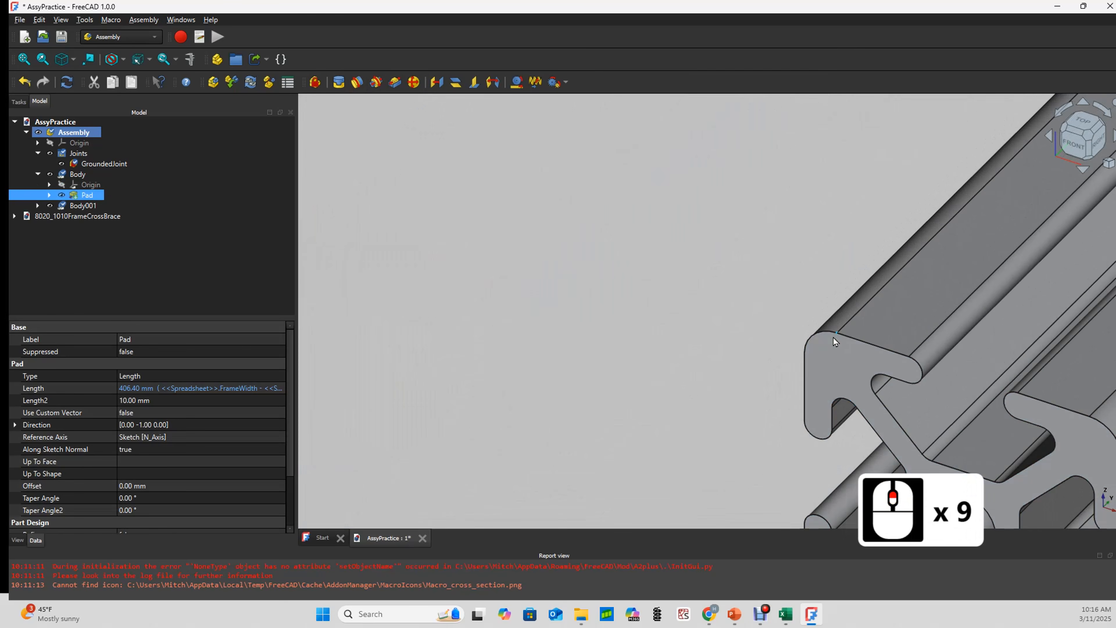
scroll(627, 391, down, 9)
scroll(653, 398, down, 3)
scroll(507, 365, up, 3)
scroll(814, 405, down, 2)
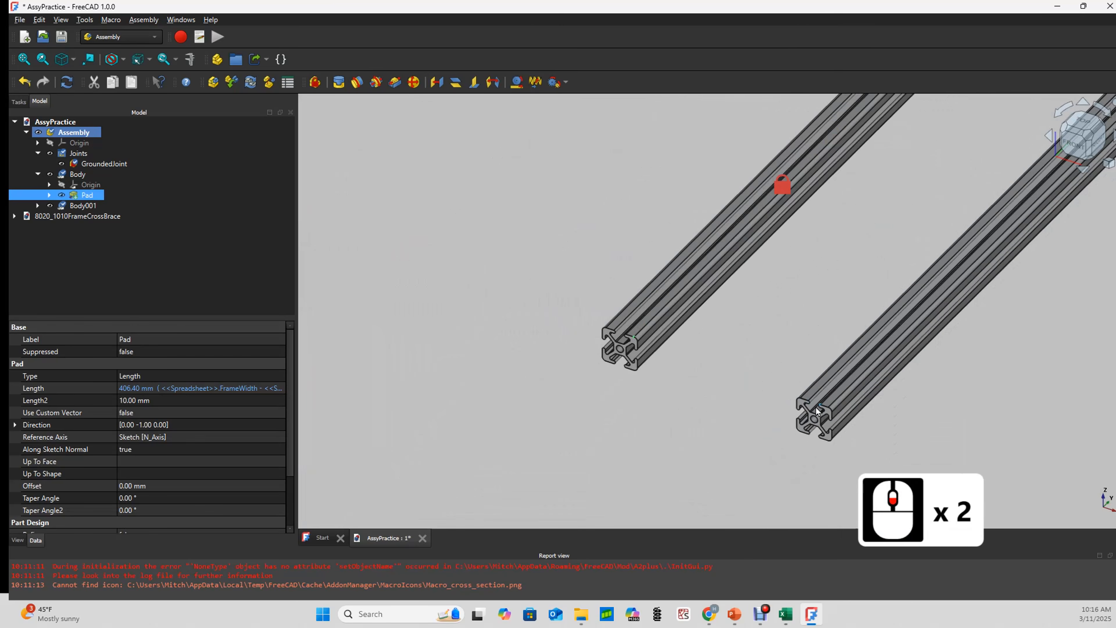
scroll(817, 411, up, 6)
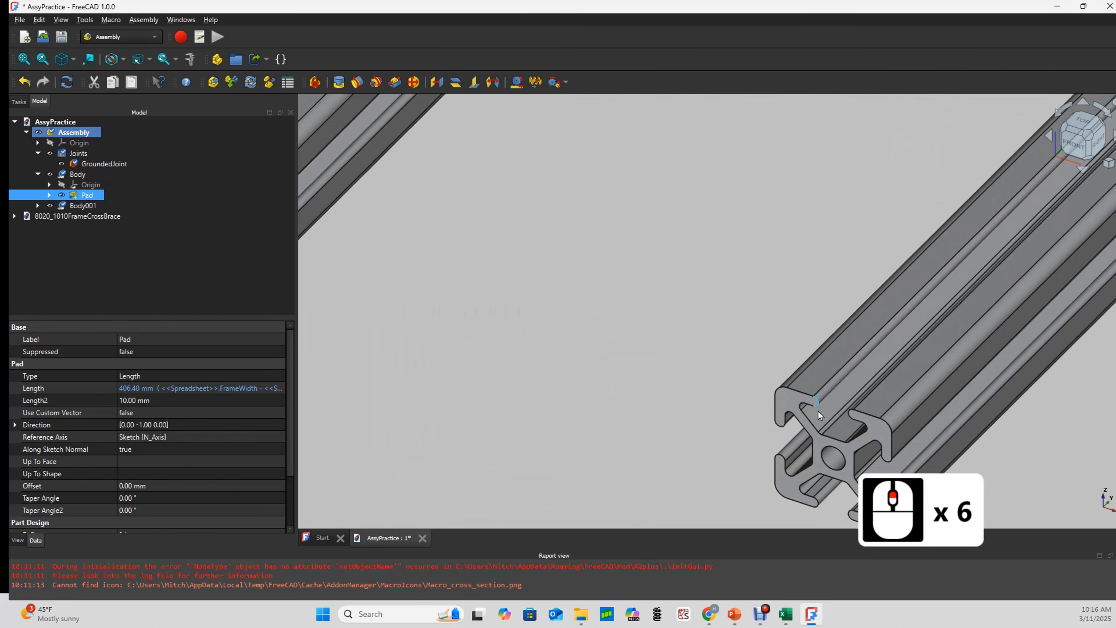
scroll(818, 411, up, 9)
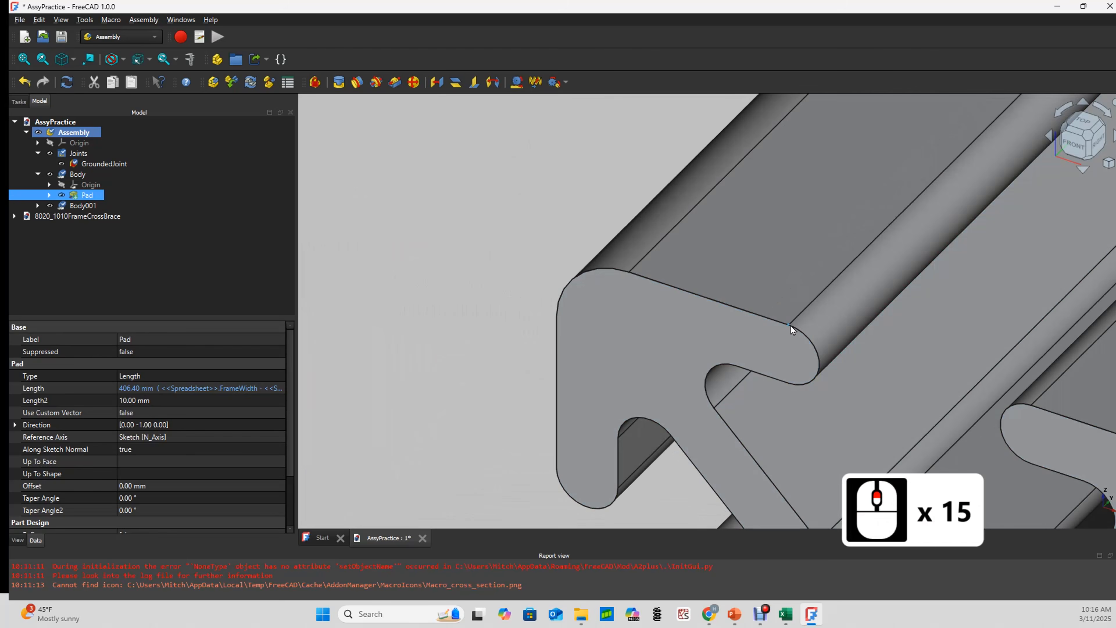
ctrl+click(790, 326)
scroll(716, 351, down, 11)
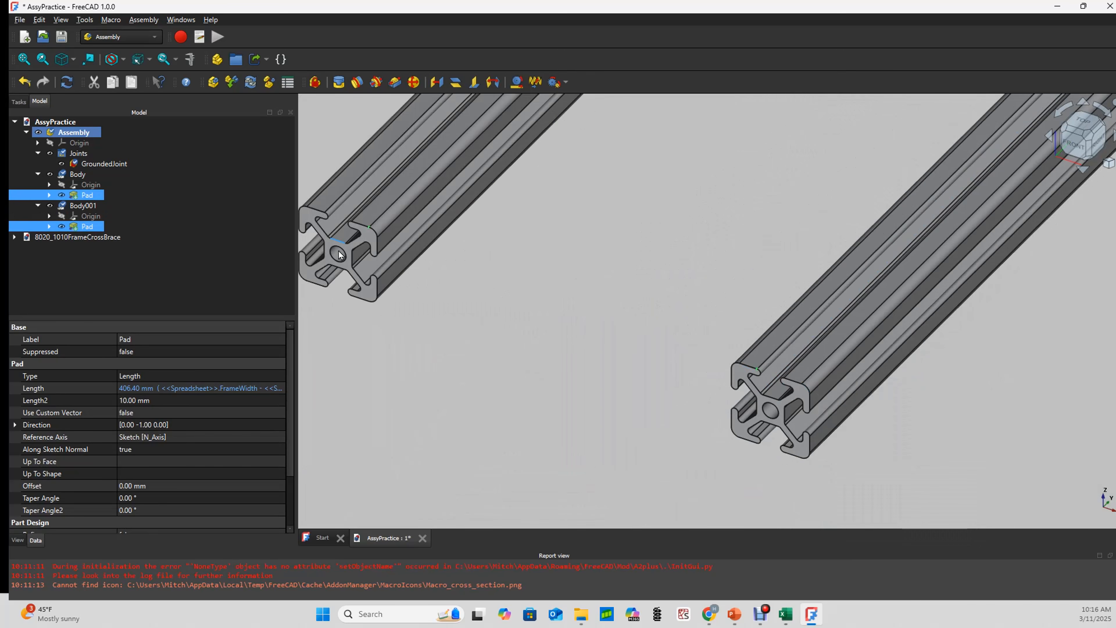
click(339, 83)
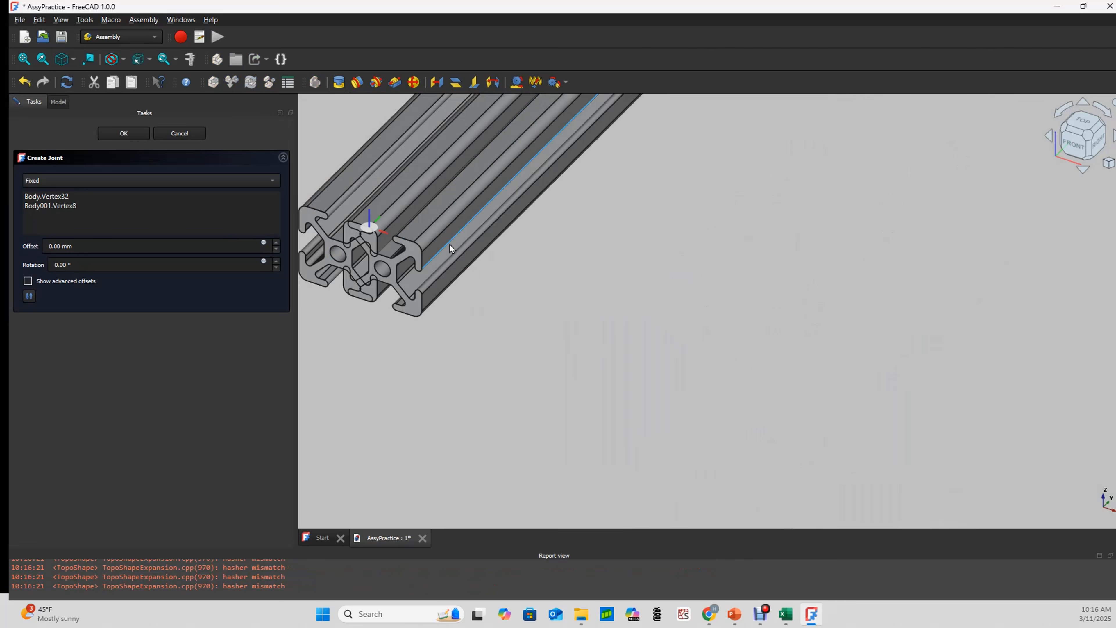
Step: Reverse the direction of the Fixed joint so the second brace points the opposite way
scroll(638, 380, down, 3)
scroll(534, 235, up, 6)
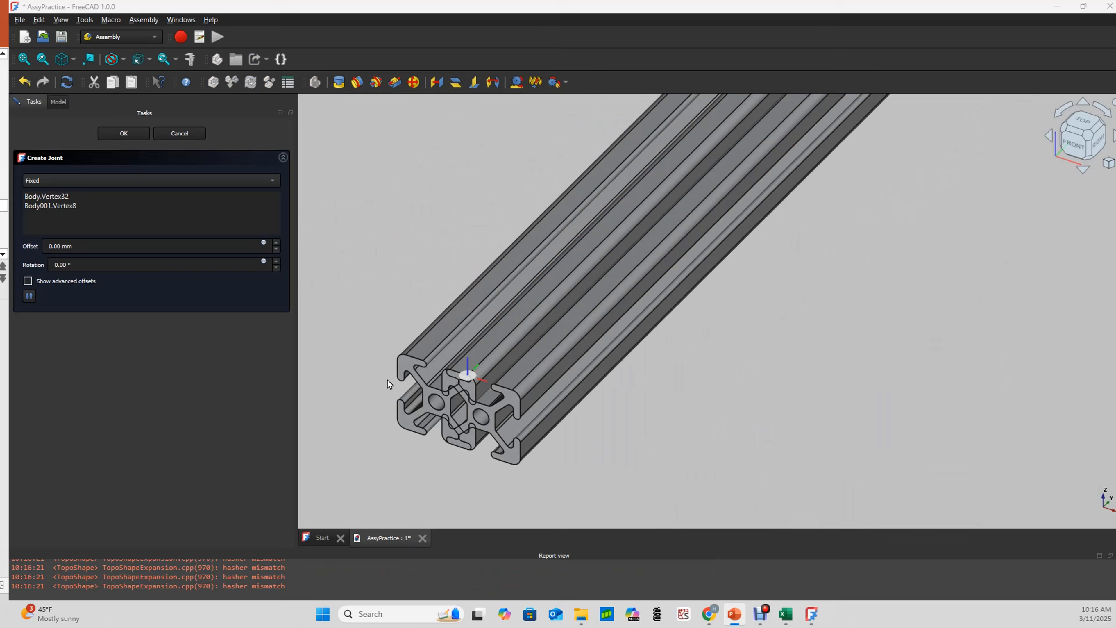
scroll(608, 392, down, 5)
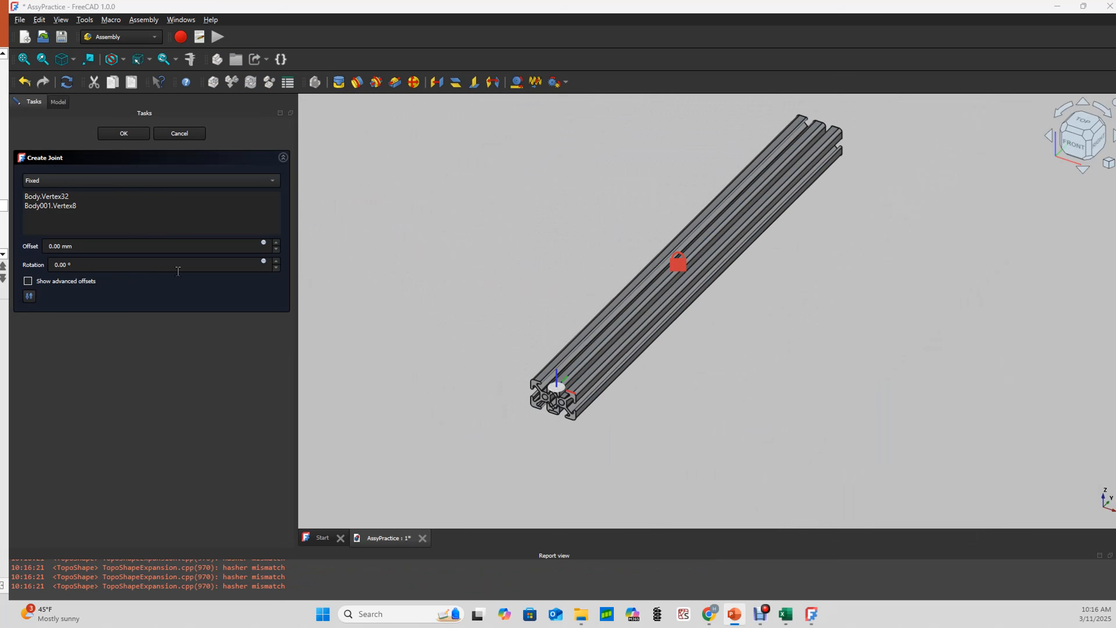
click(30, 296)
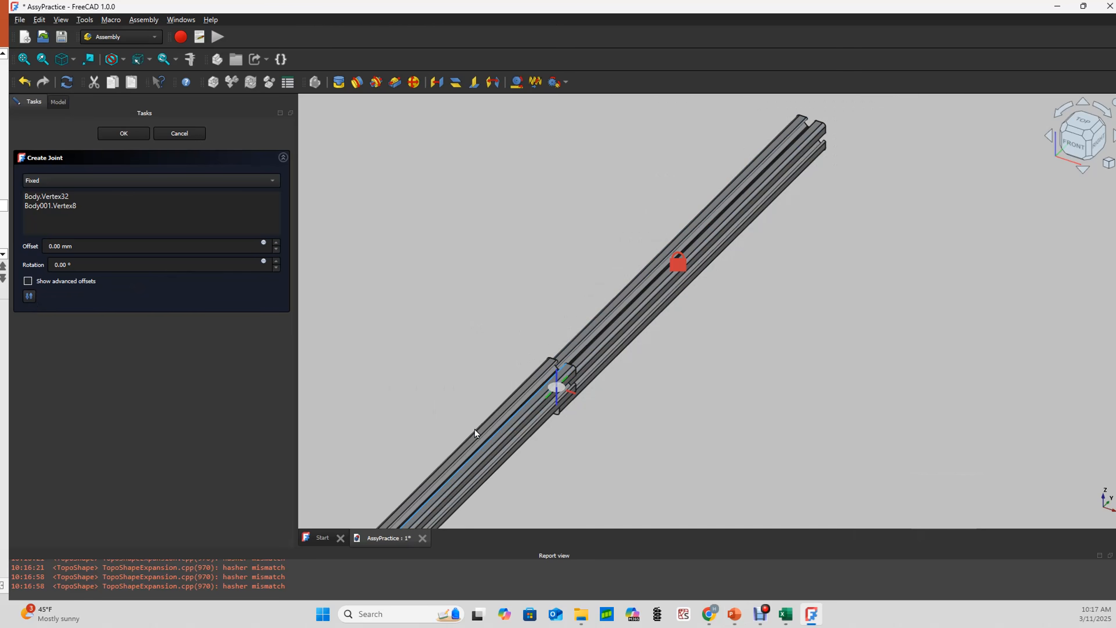
click(488, 435)
click(470, 430)
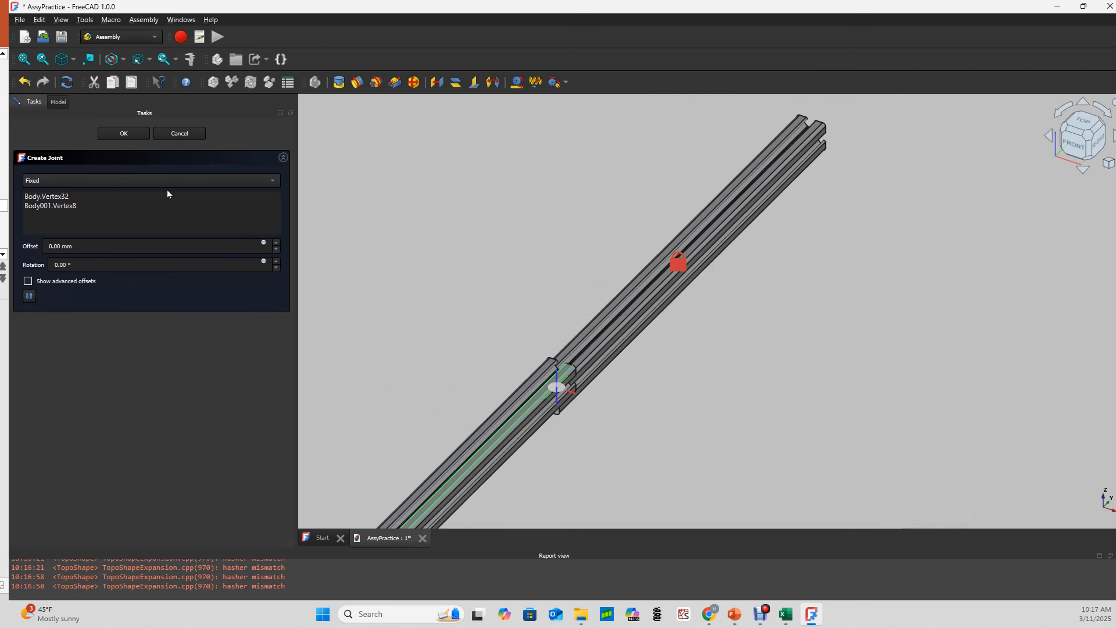
Step: Change the joint type to Revolute and swing the second brace around the joint to an angle of about -13.6°
click(273, 182)
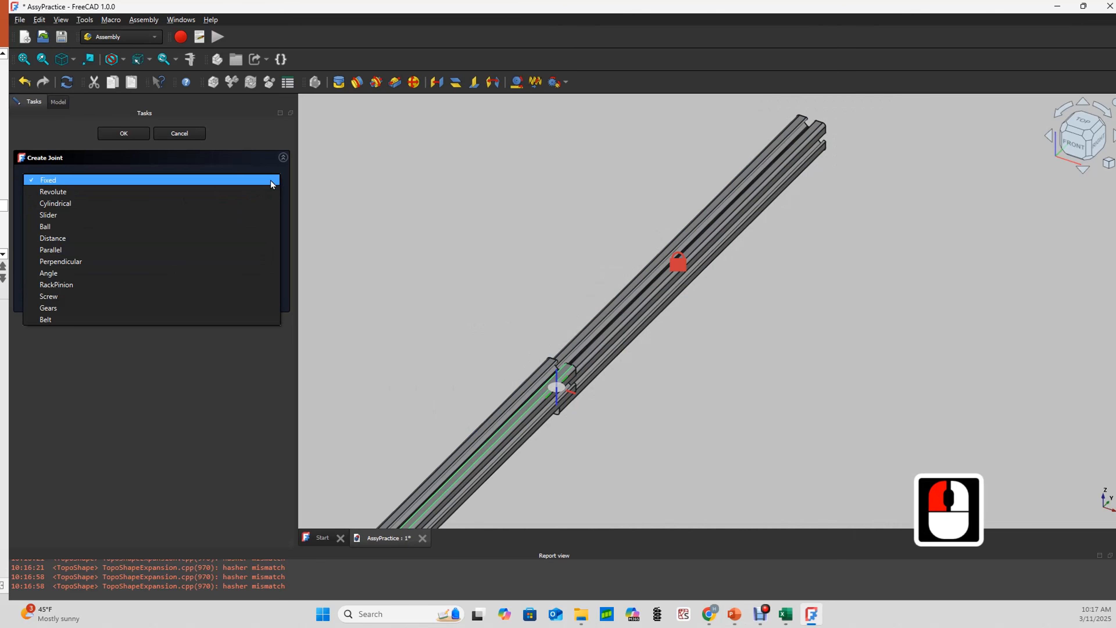
click(256, 196)
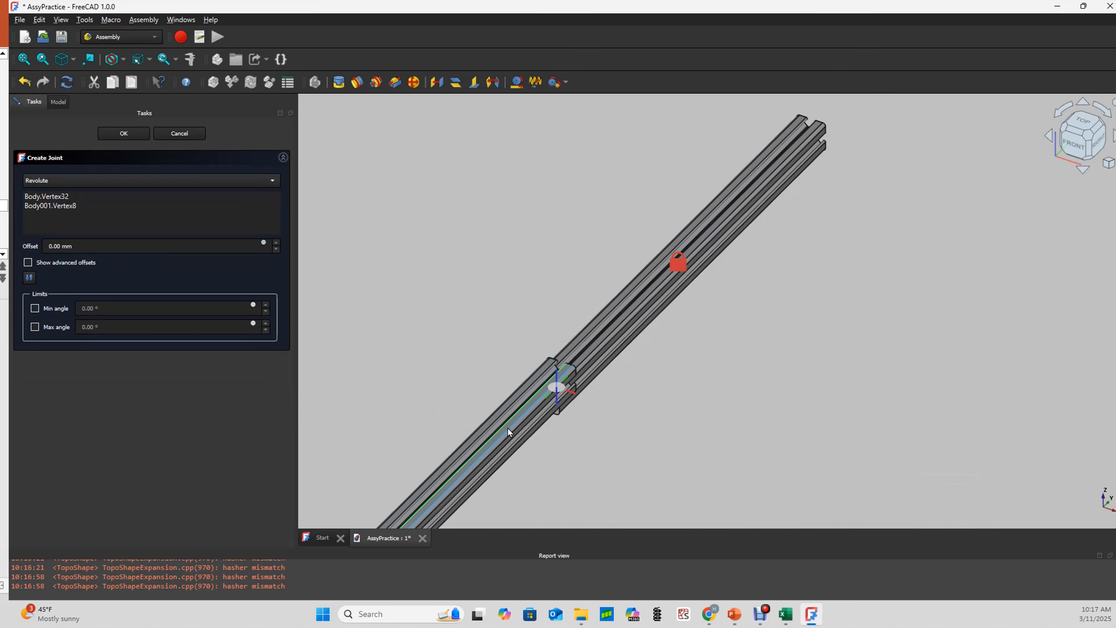
scroll(565, 396, up, 10)
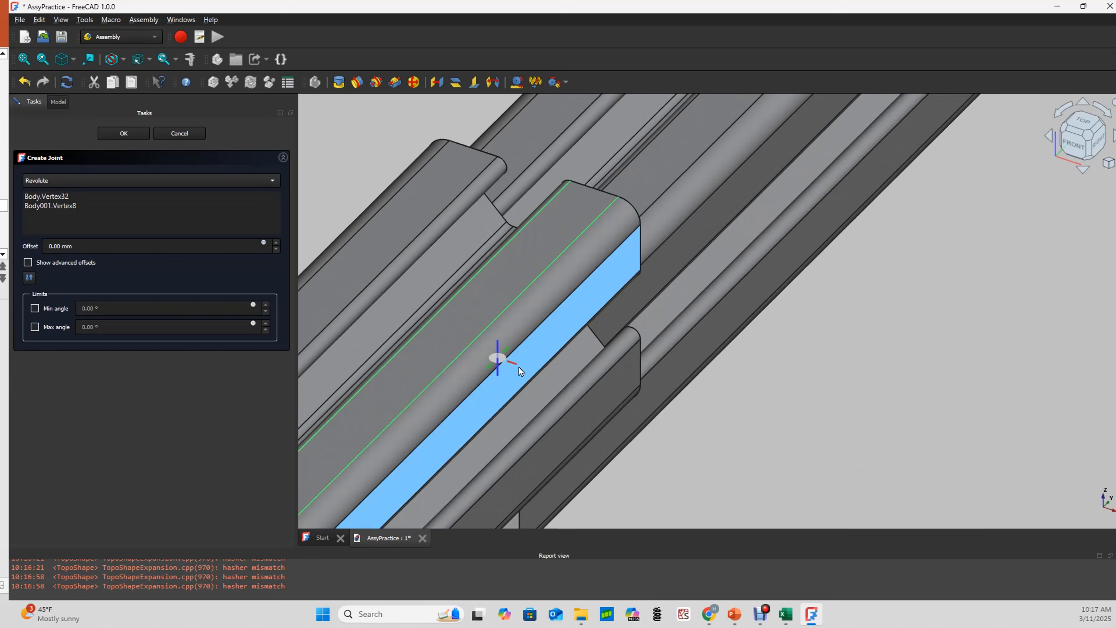
scroll(531, 370, down, 7)
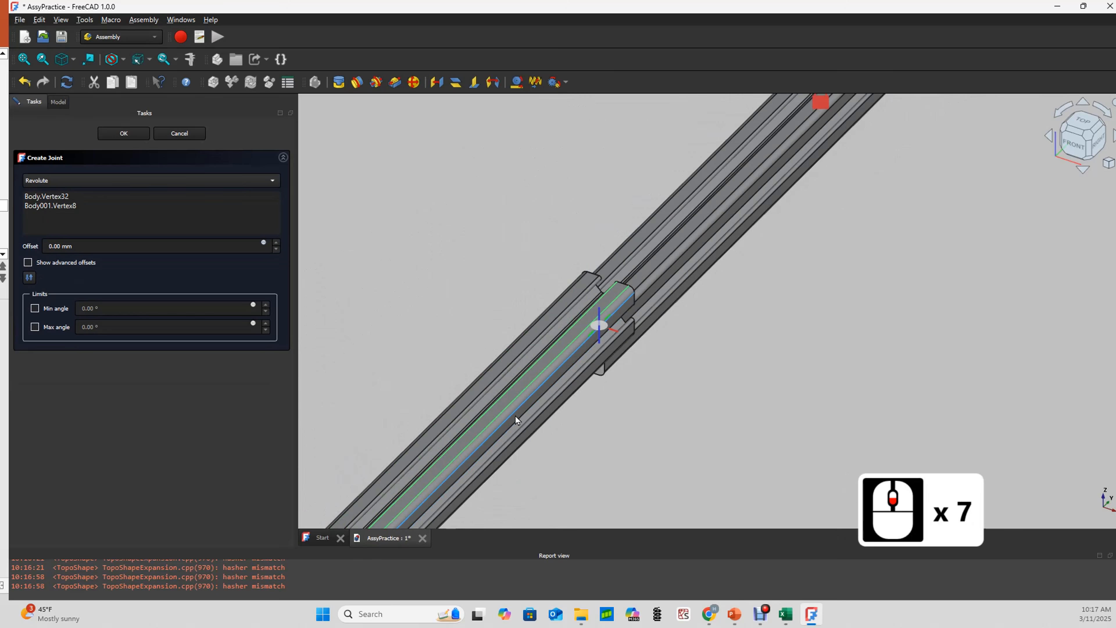
drag(492, 380, 601, 327)
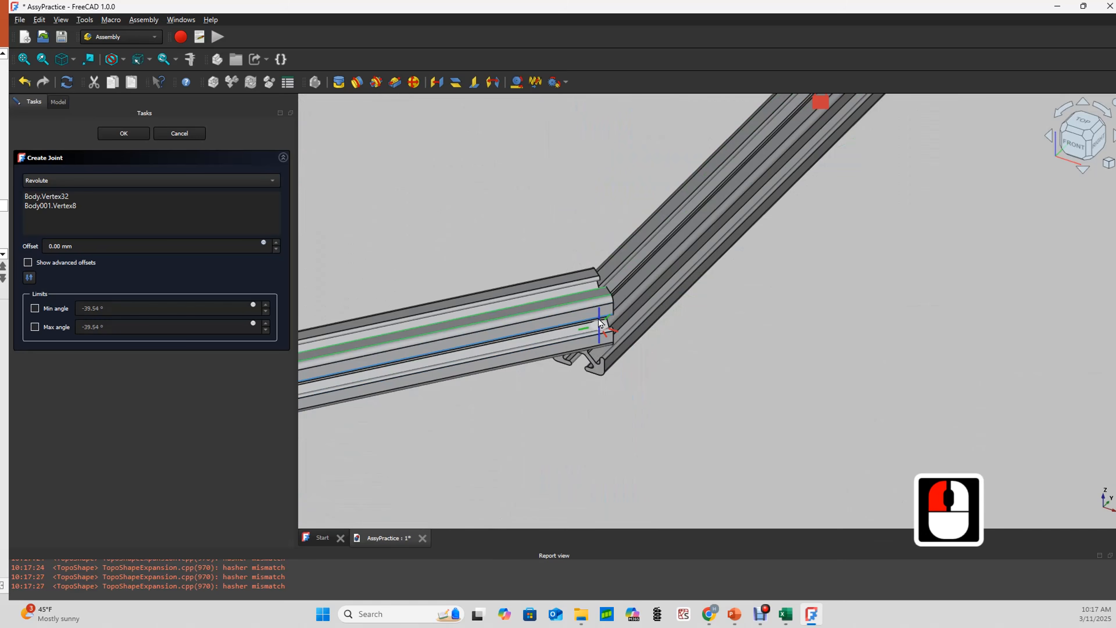
drag(458, 316, 452, 370)
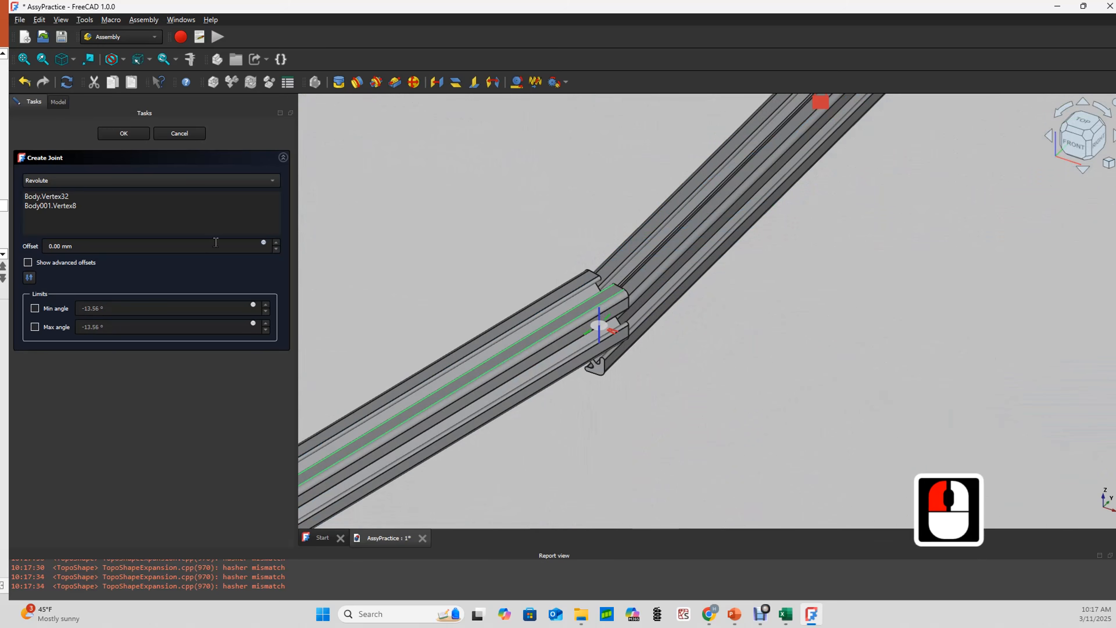
Step: Change the joint type to Slider and slide the second brace up about 28 mm along the joint's Z axis
click(242, 179)
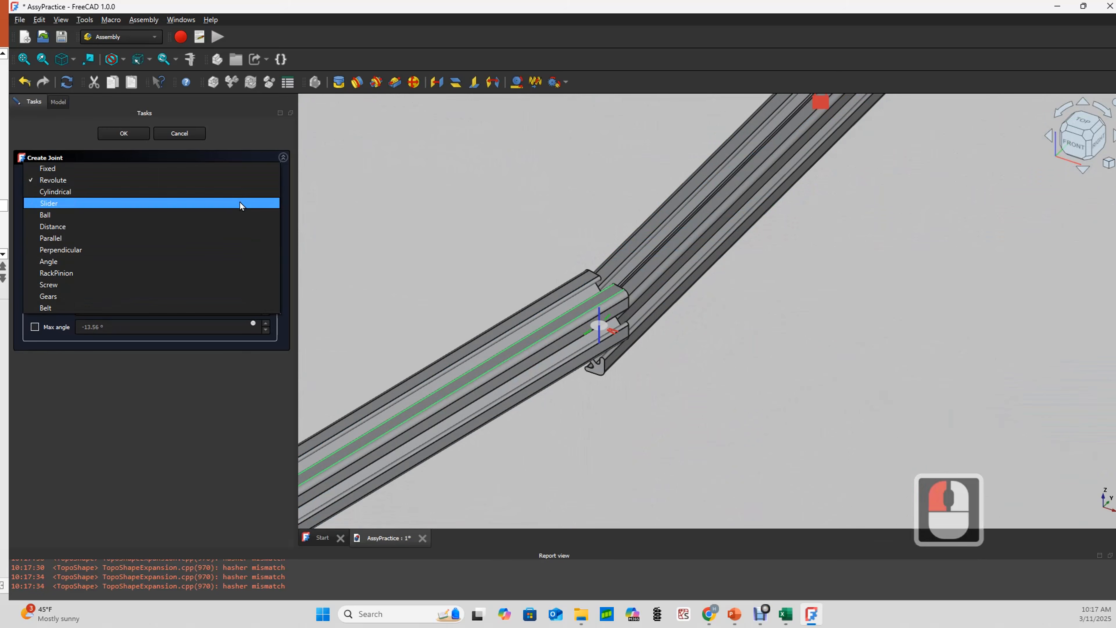
click(240, 203)
drag(454, 376, 411, 308)
Step: Change the joint type to Cylindrical, then slide the second brace to about 34.5 mm and rotate it to about 107.5°
click(246, 181)
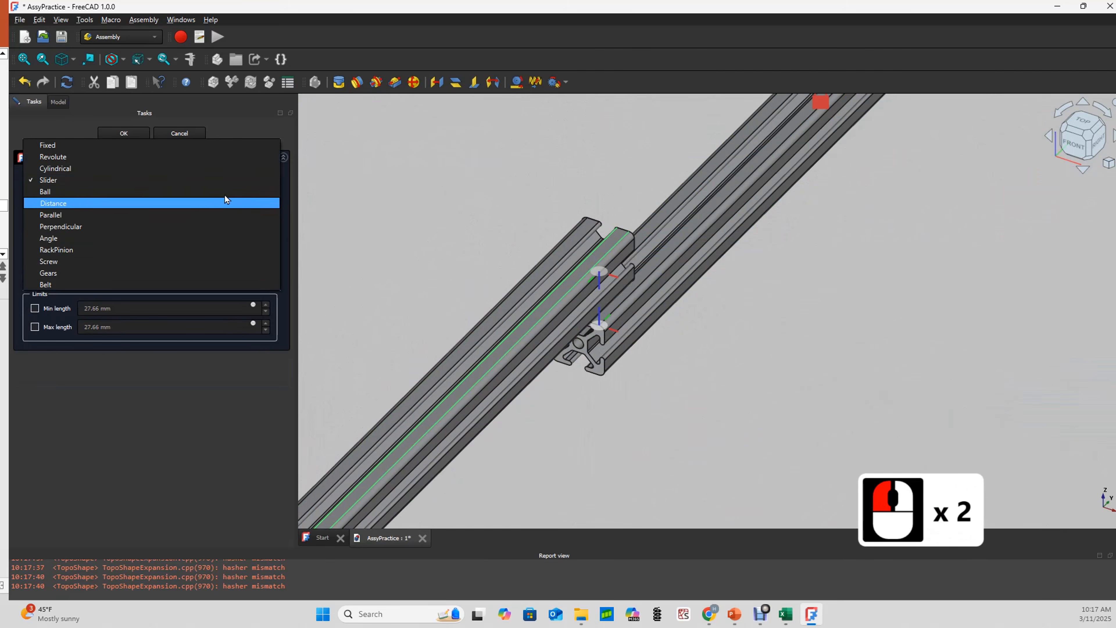
click(224, 169)
drag(452, 391, 453, 446)
click(64, 212)
drag(545, 413, 738, 351)
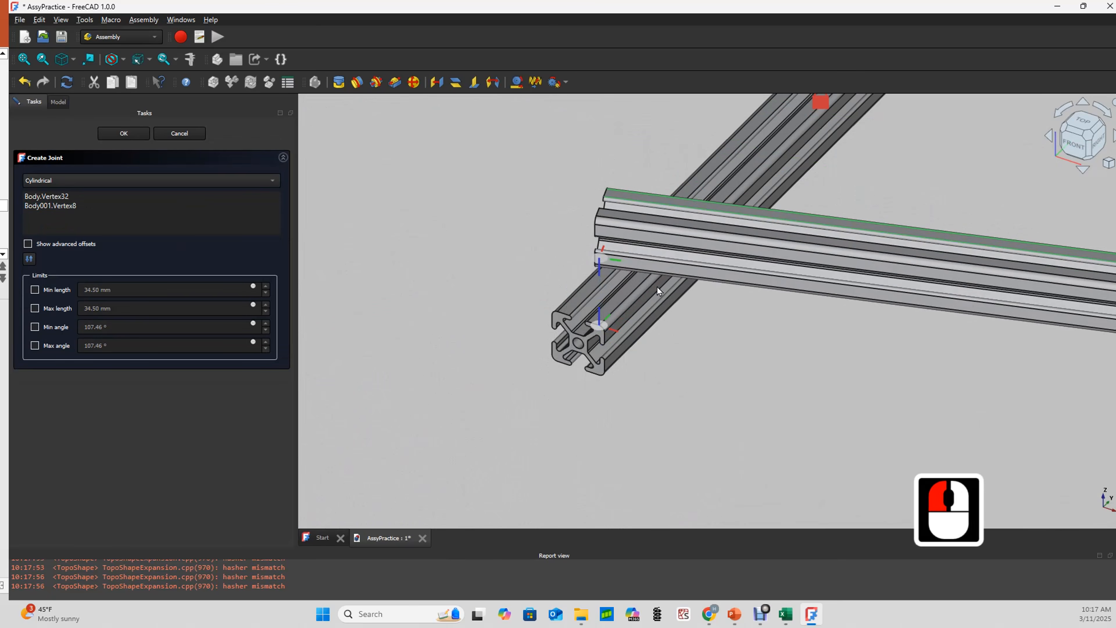
Step: Change the joint type between the two braces to Ball
click(275, 181)
click(190, 207)
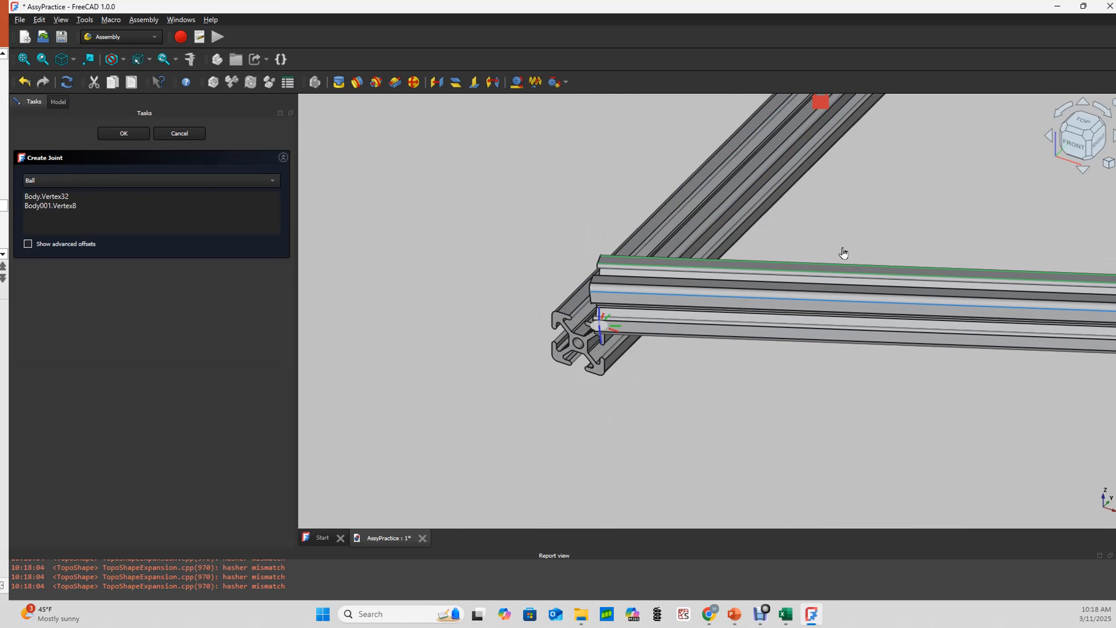
Step: Swing the second brace freely about the ball joint at its end vertex, leaving it angled slightly away from the grounded brace
scroll(599, 324, up, 10)
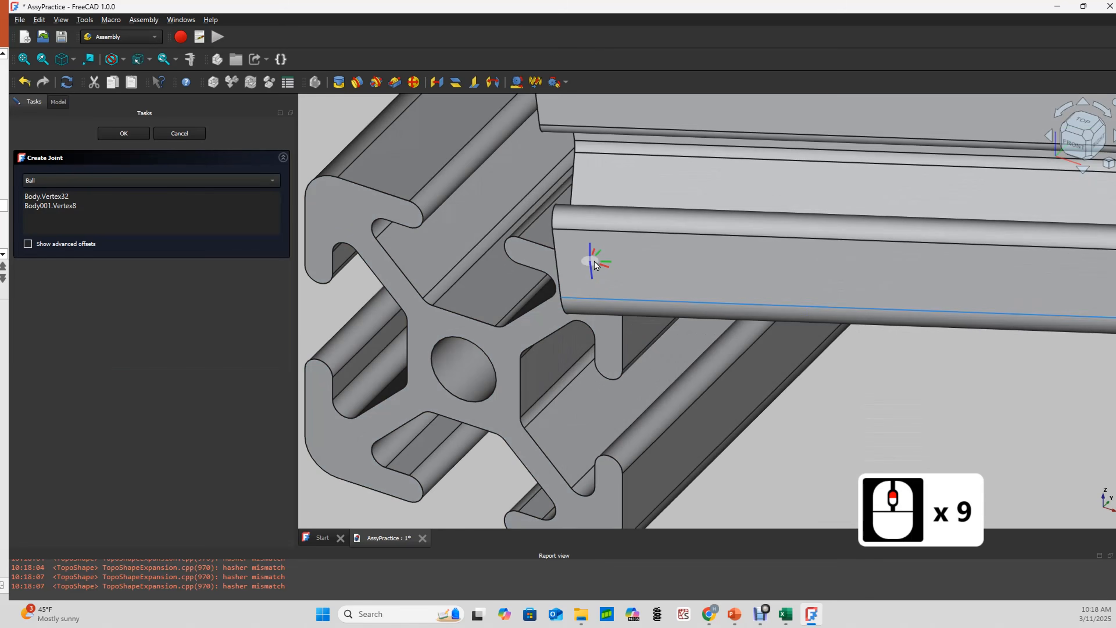
scroll(596, 264, down, 14)
scroll(602, 321, up, 2)
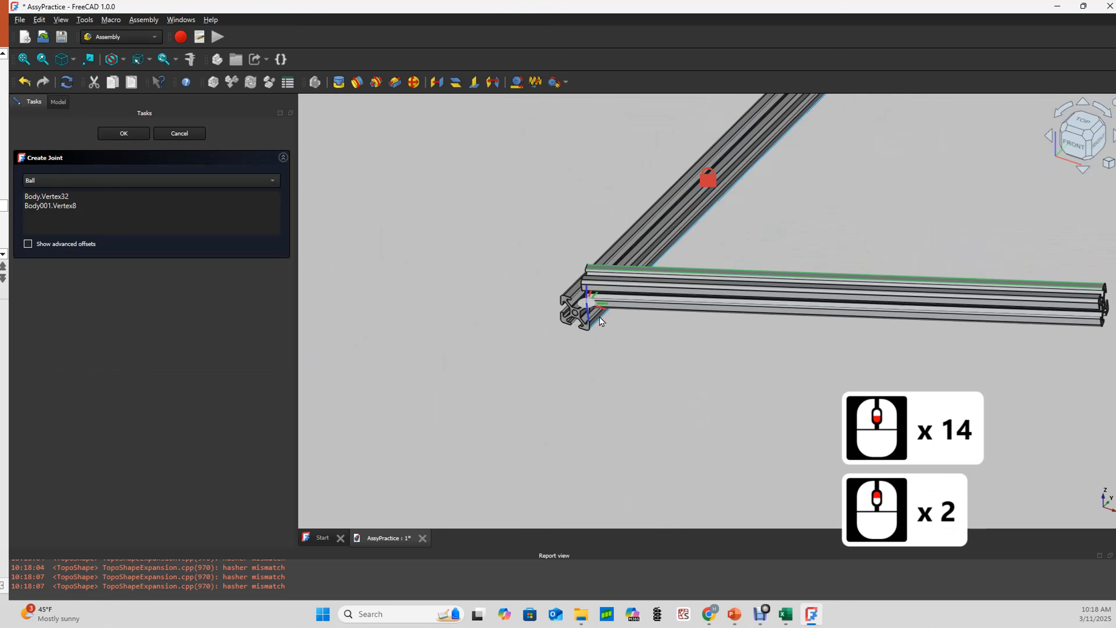
scroll(585, 306, up, 3)
drag(472, 399, 582, 358)
scroll(582, 427, down, 8)
scroll(586, 409, up, 2)
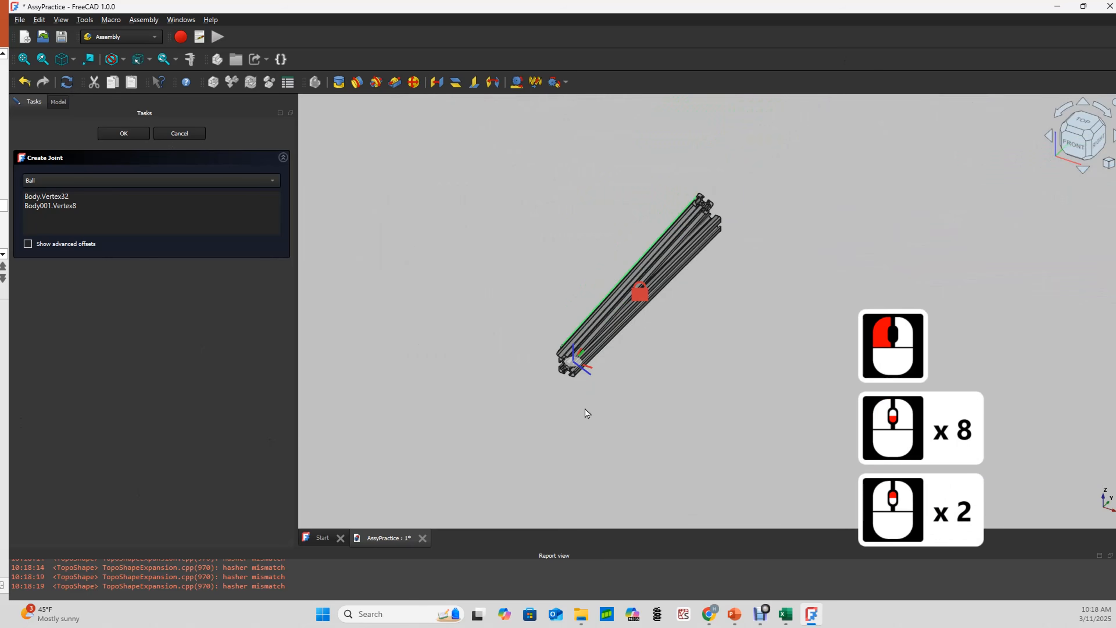
scroll(587, 413, up, 1)
drag(687, 220, 652, 291)
scroll(591, 283, down, 2)
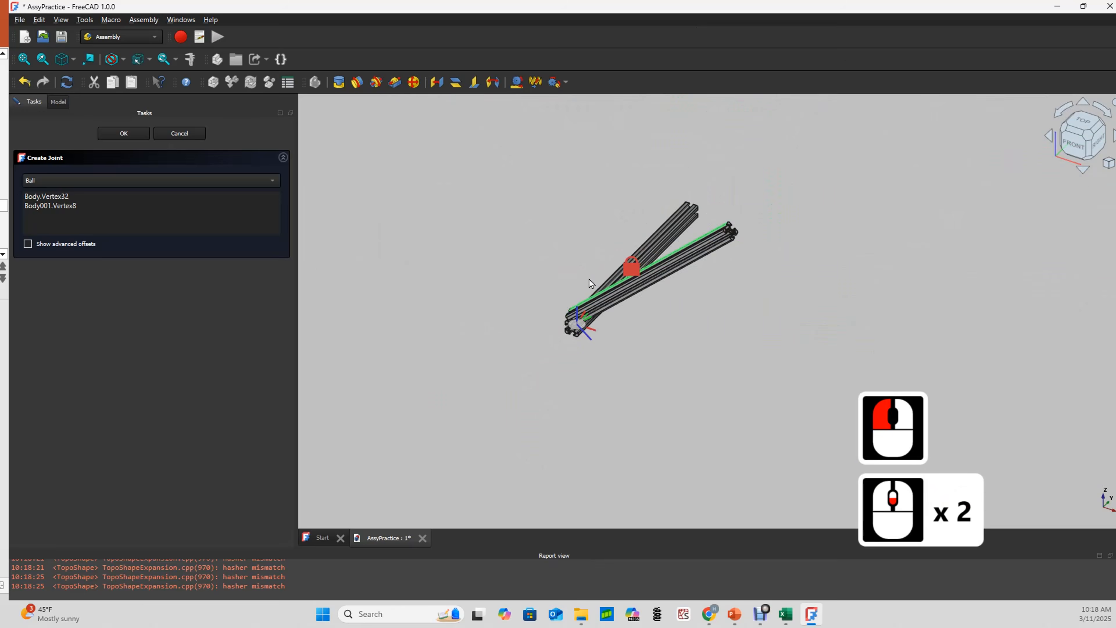
scroll(591, 284, up, 4)
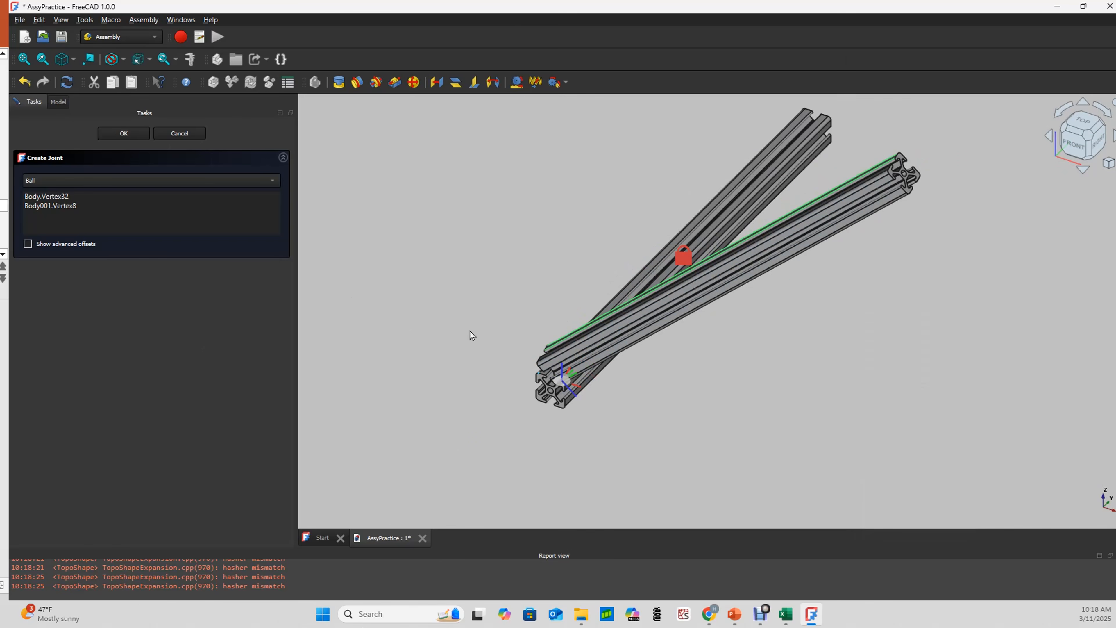
Step: Change the joint type back to Fixed, test that the second brace is locked, and accept the joint
click(180, 183)
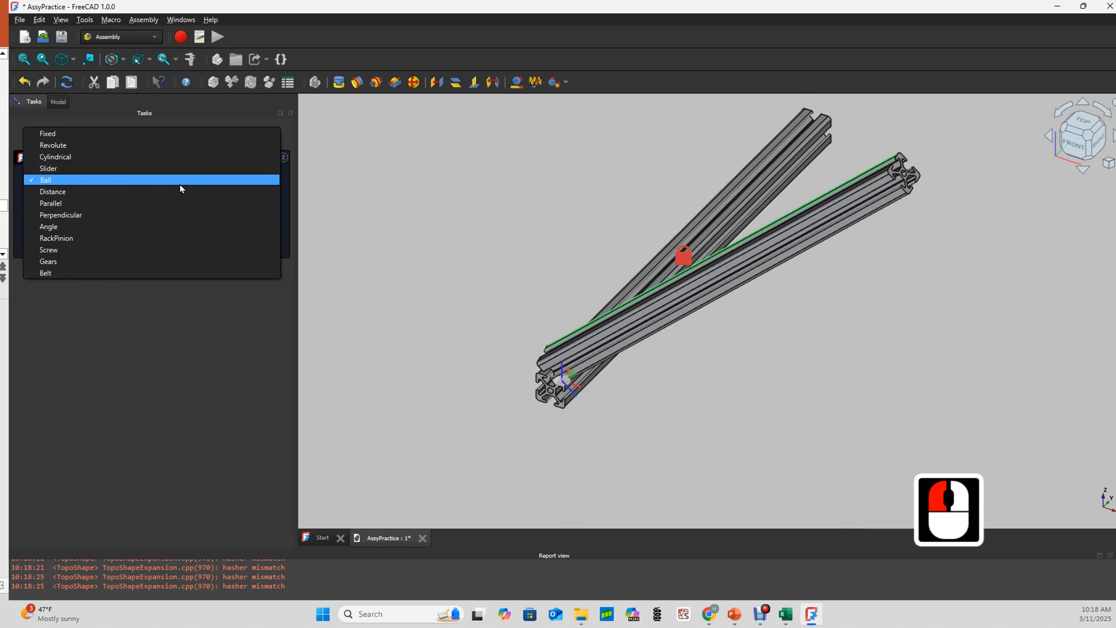
click(145, 135)
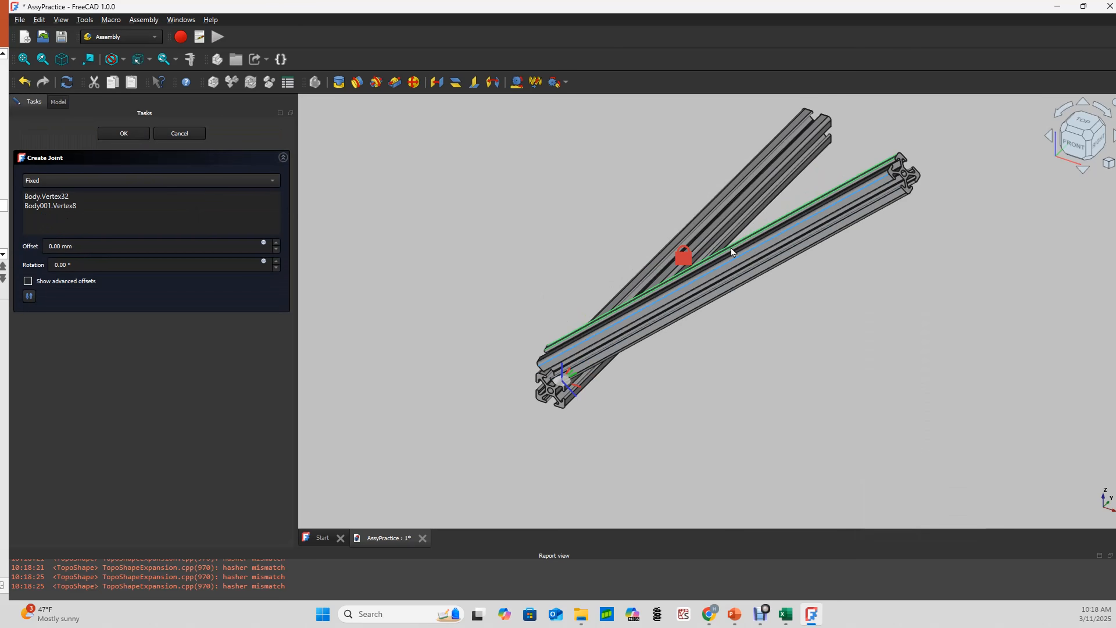
click(665, 306)
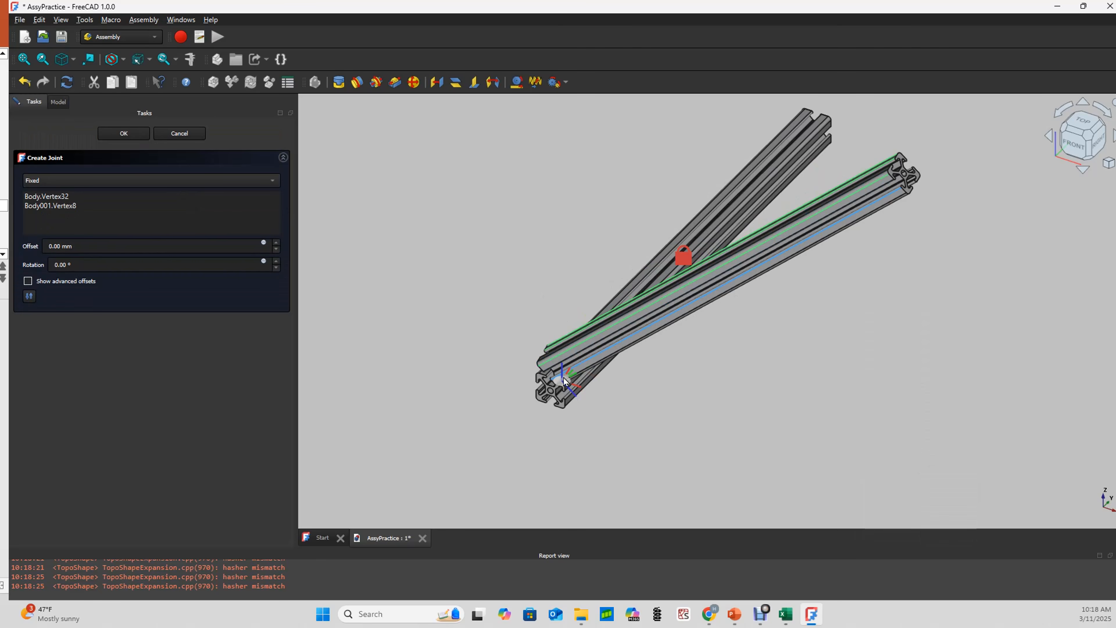
click(710, 291)
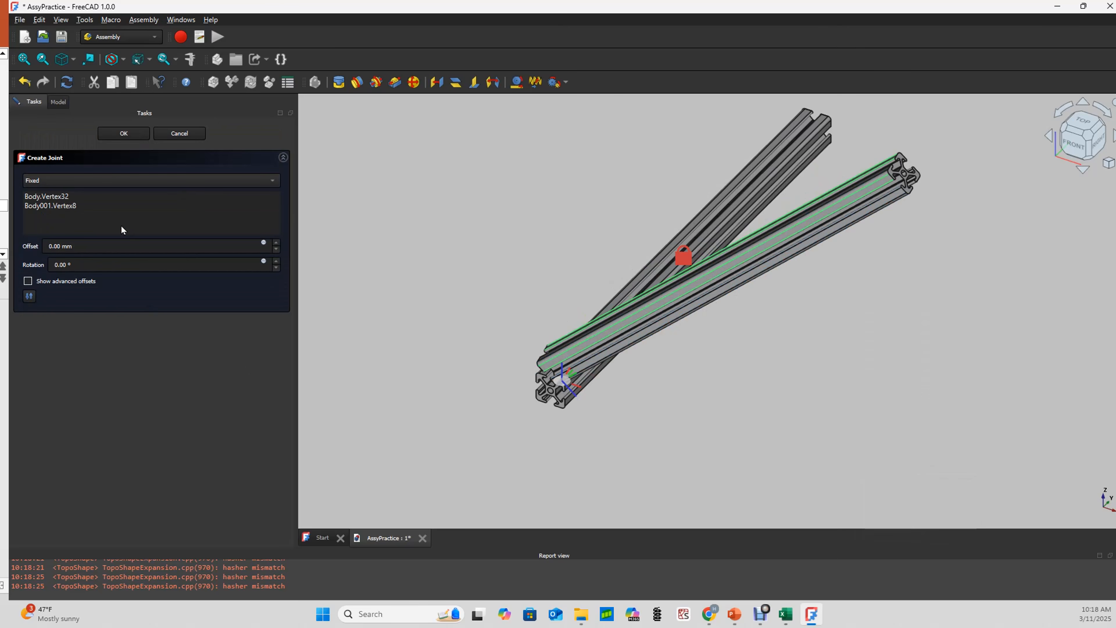
click(114, 133)
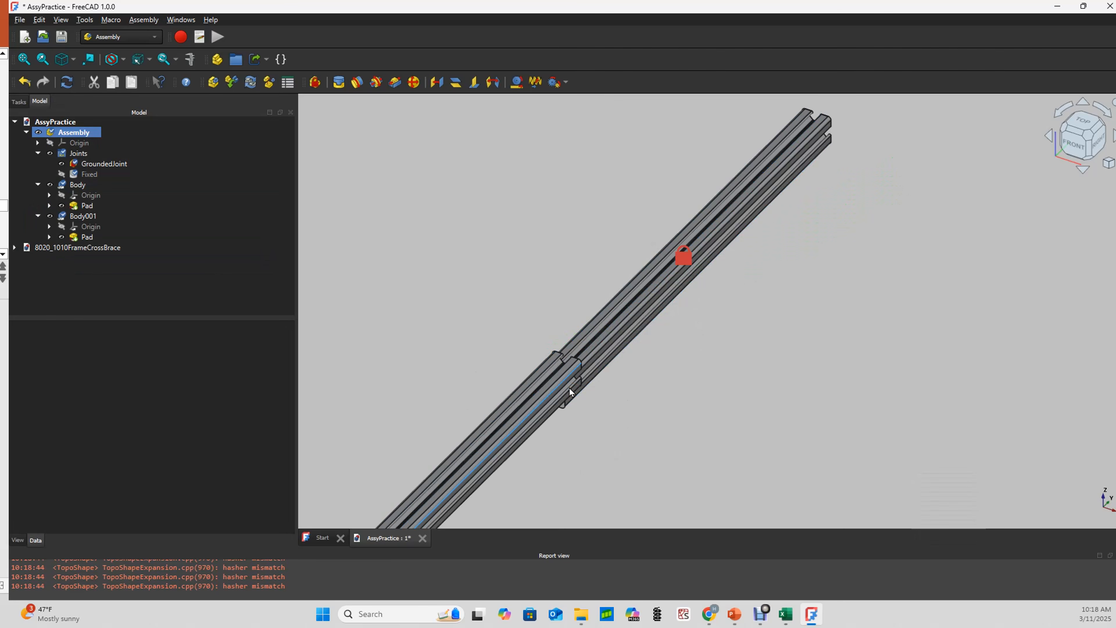
Step: Delete the Fixed joint from the assembly and move the second brace clear so it lies parallel to the grounded brace
right_click(79, 179)
click(170, 151)
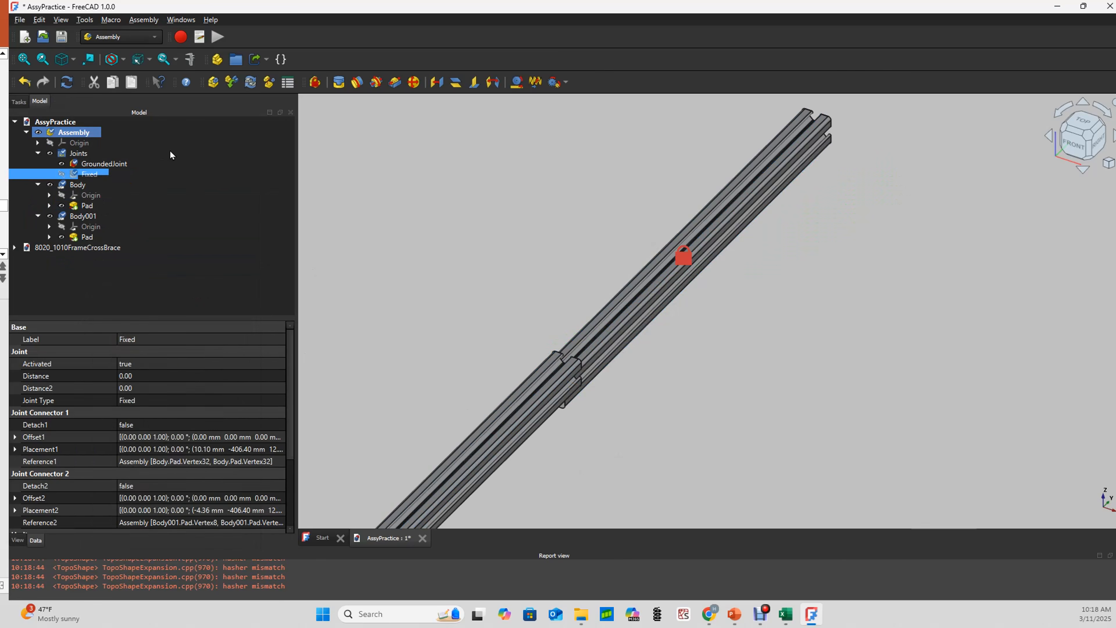
click(108, 174)
key(Delete)
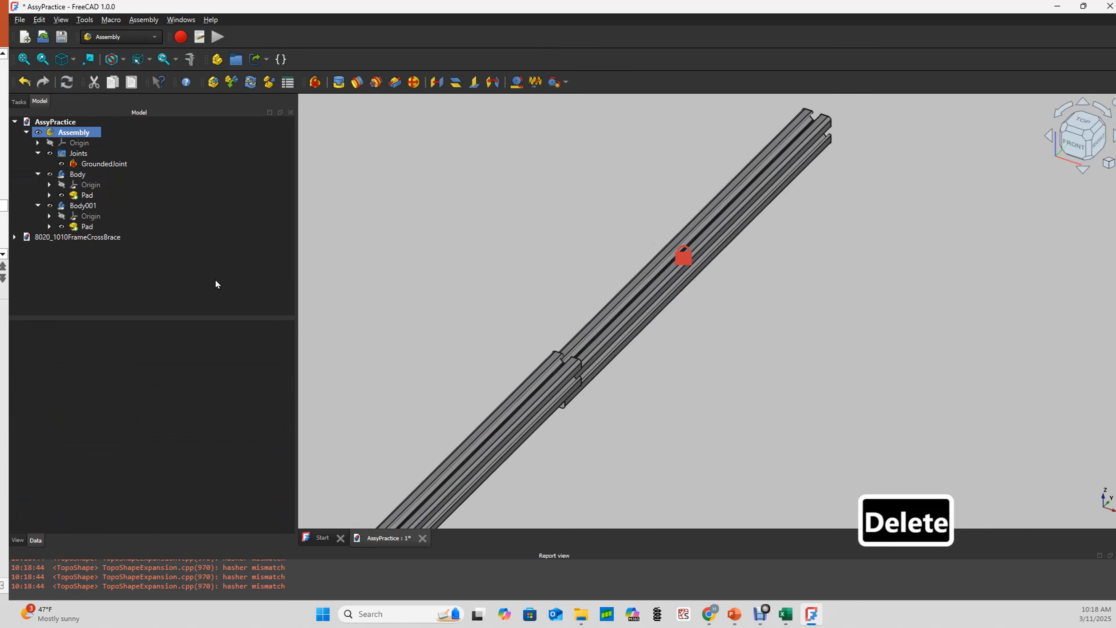
drag(474, 445, 883, 252)
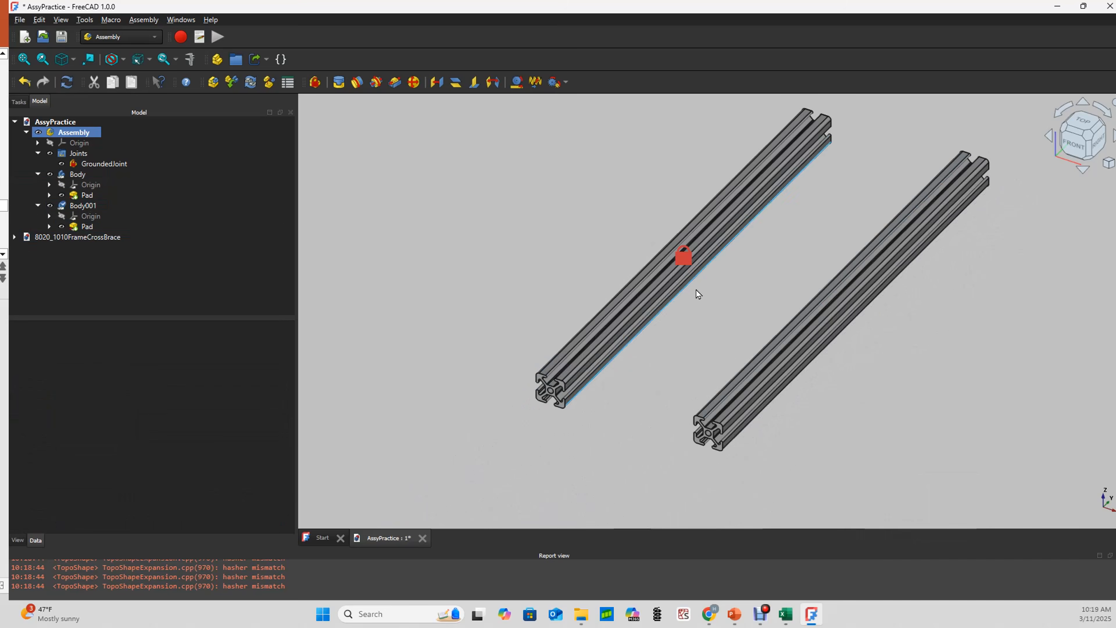
Step: Create a Fixed joint between the grounded brace's long lower edge and the short bottom edge of the second brace's end face
scroll(623, 385, up, 3)
scroll(623, 386, up, 4)
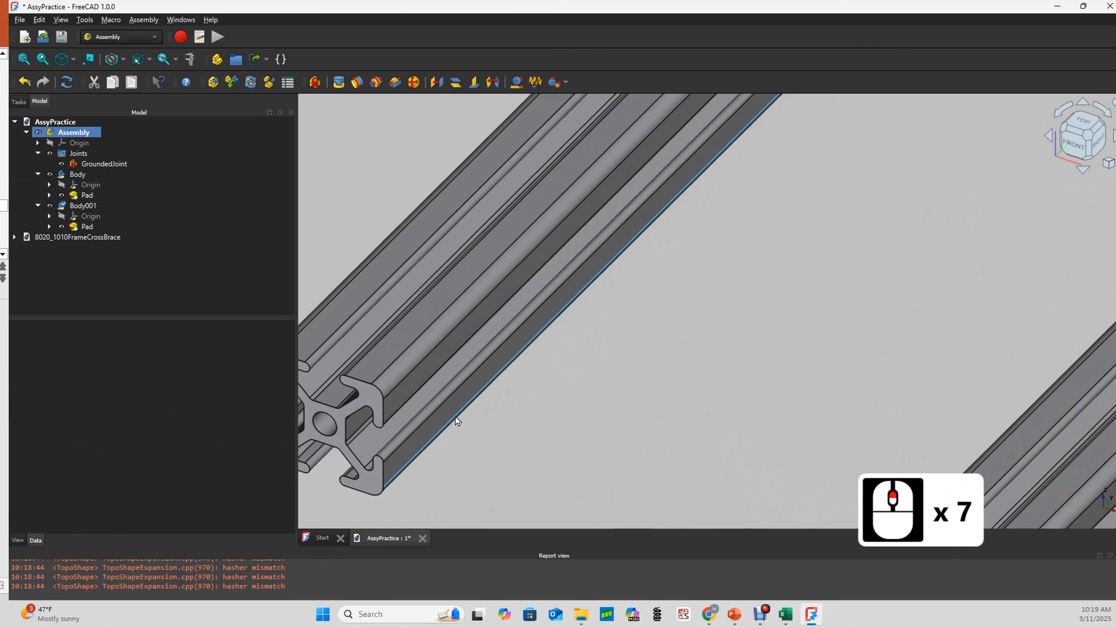
click(443, 404)
scroll(698, 286, down, 8)
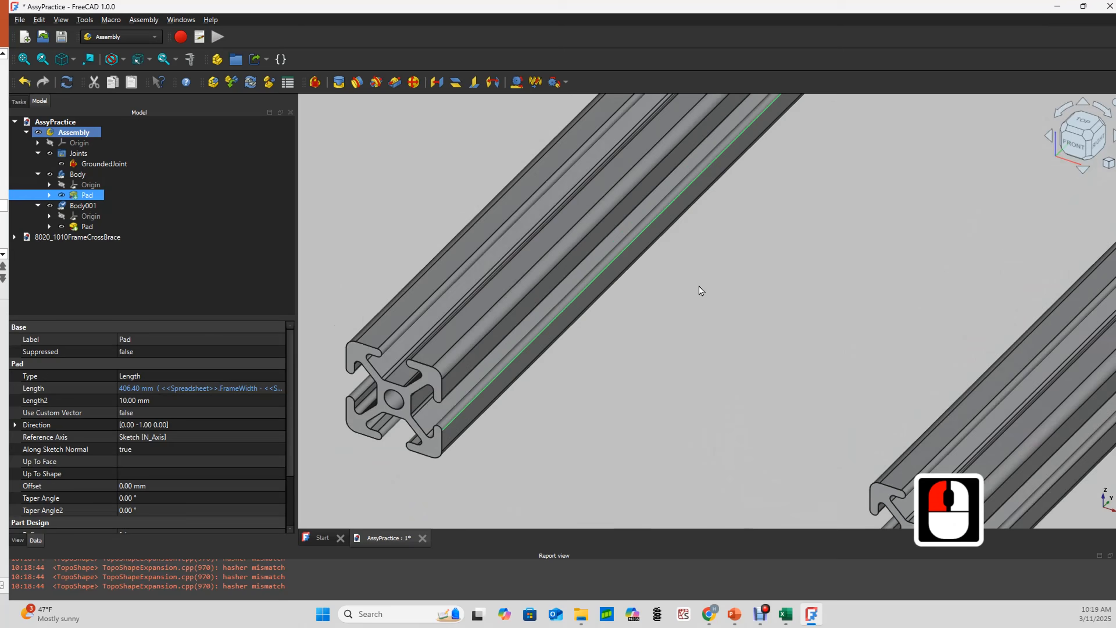
scroll(736, 346, up, 11)
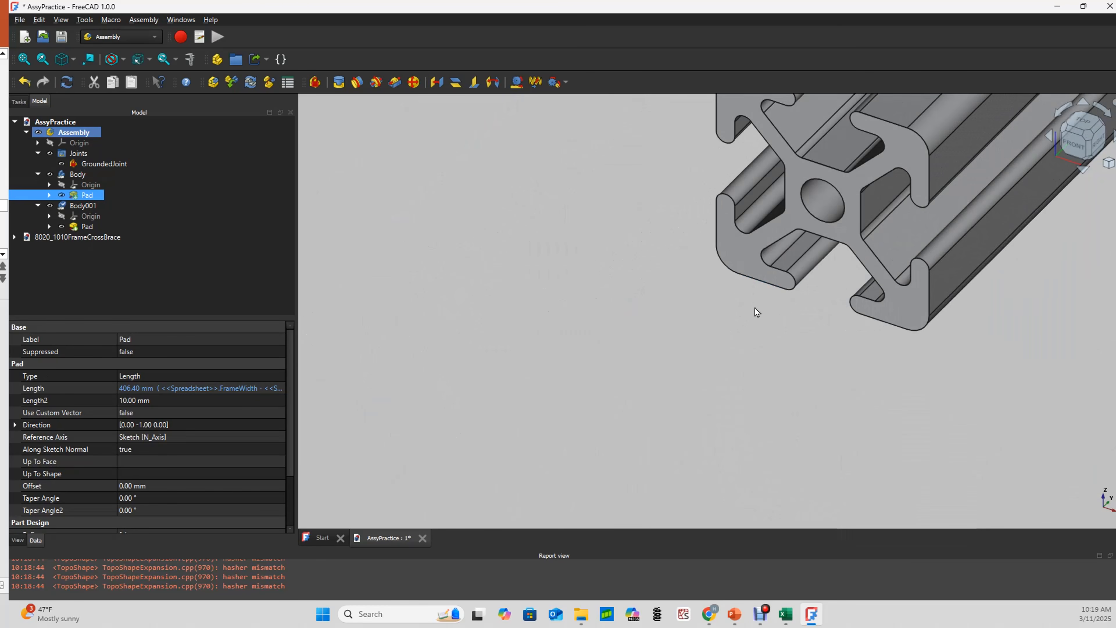
ctrl+click(756, 282)
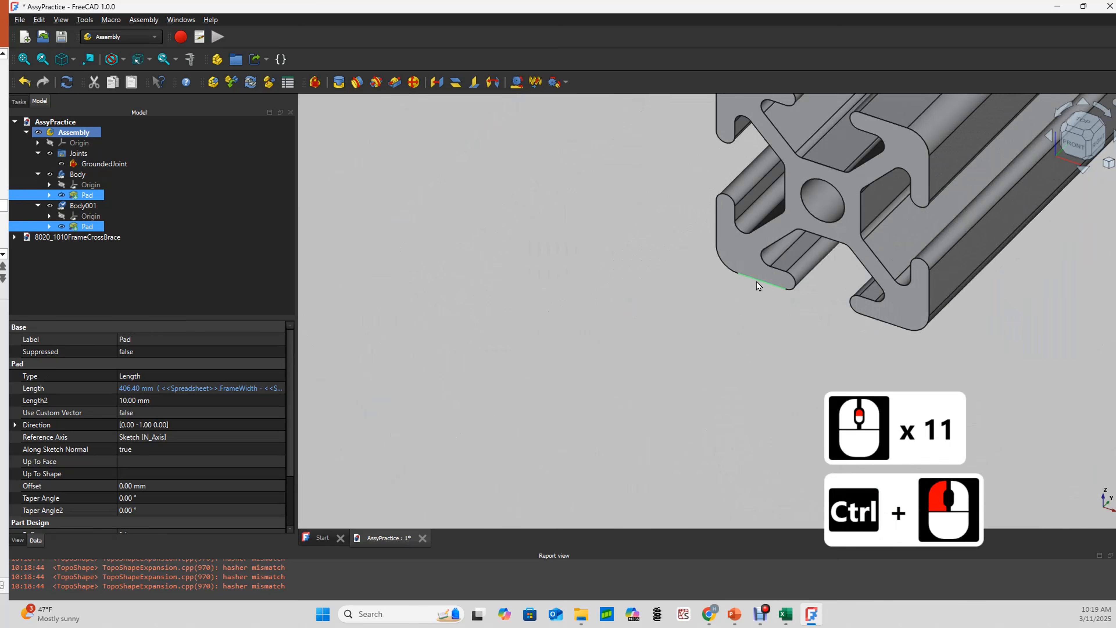
scroll(756, 282, down, 8)
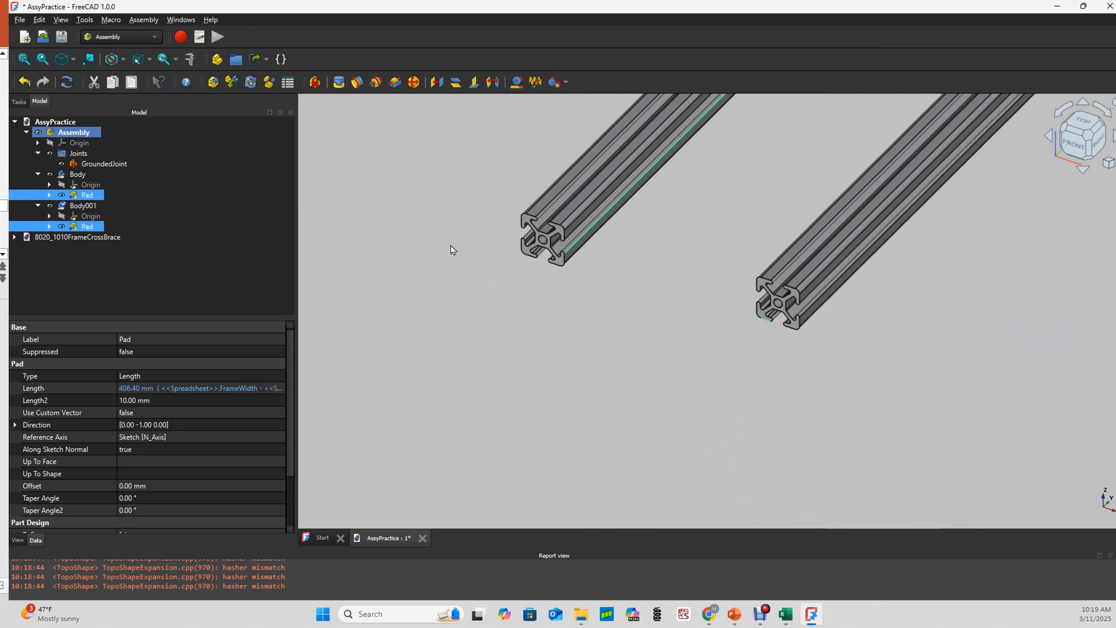
click(337, 83)
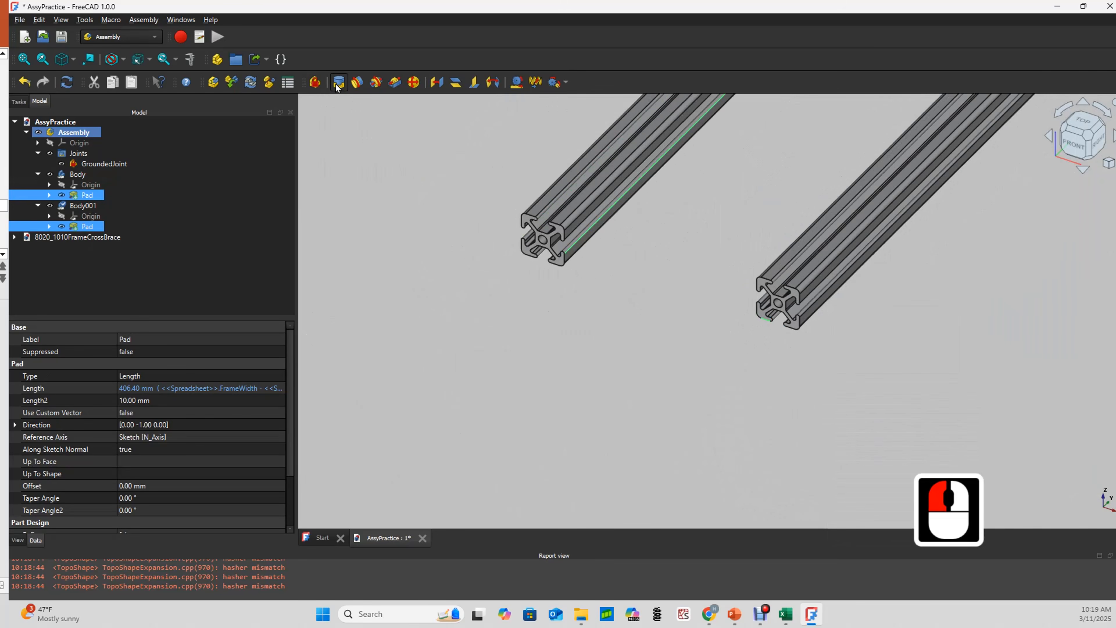
scroll(619, 347, down, 6)
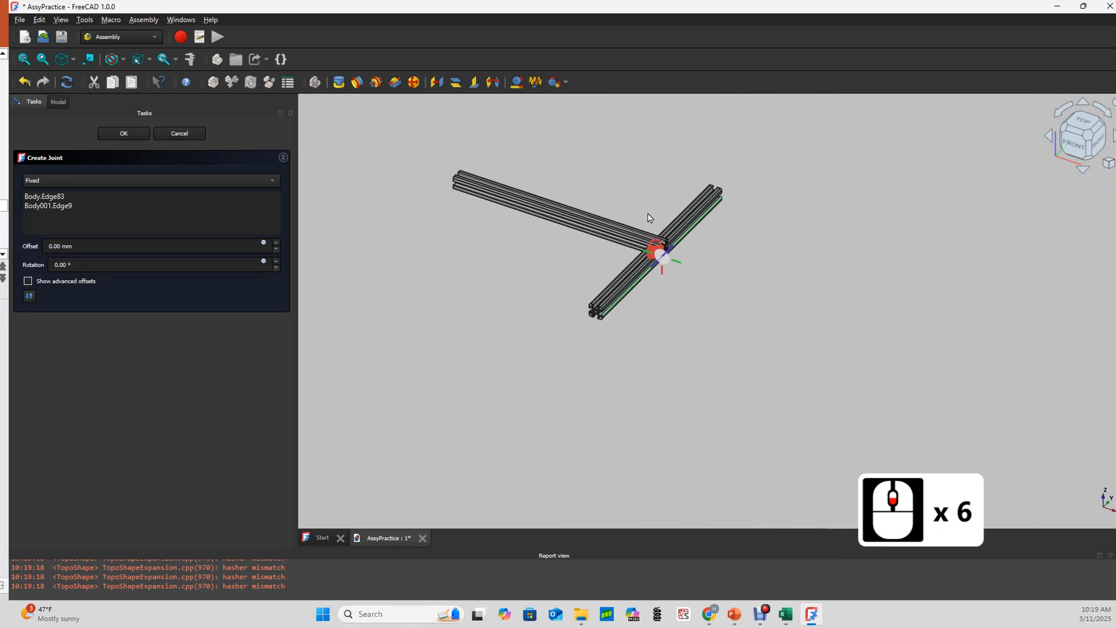
scroll(668, 306, up, 6)
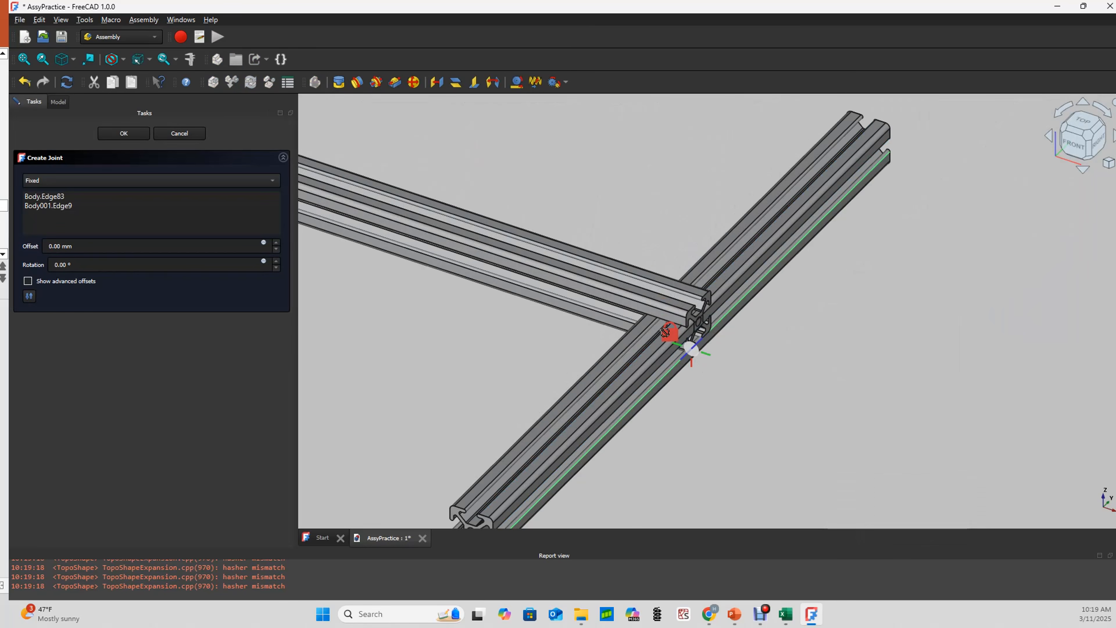
scroll(692, 344, up, 5)
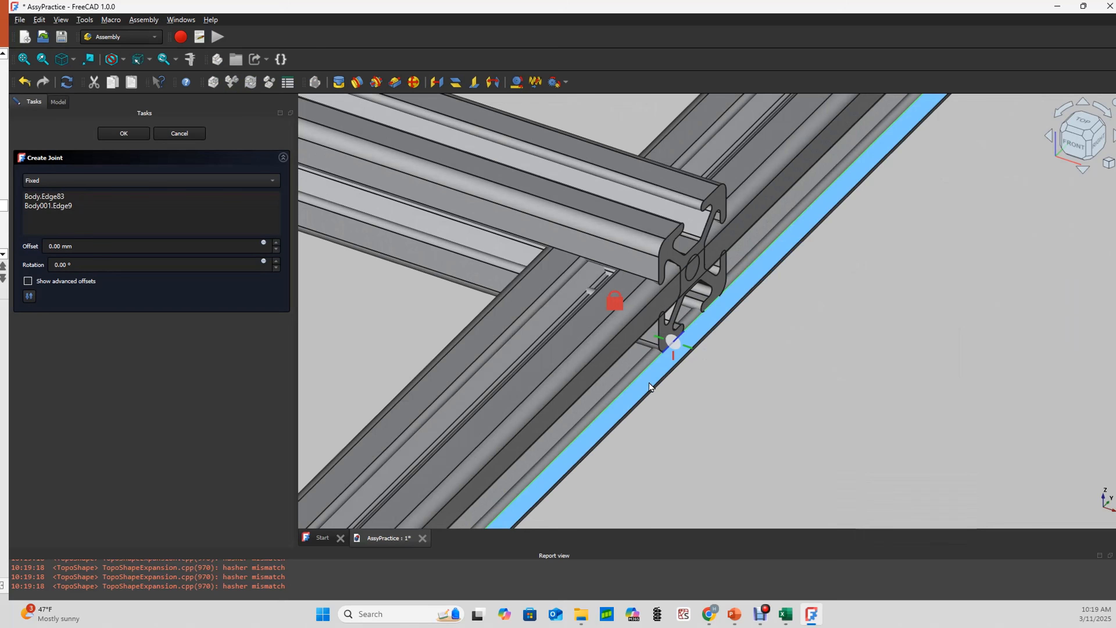
scroll(685, 383, down, 8)
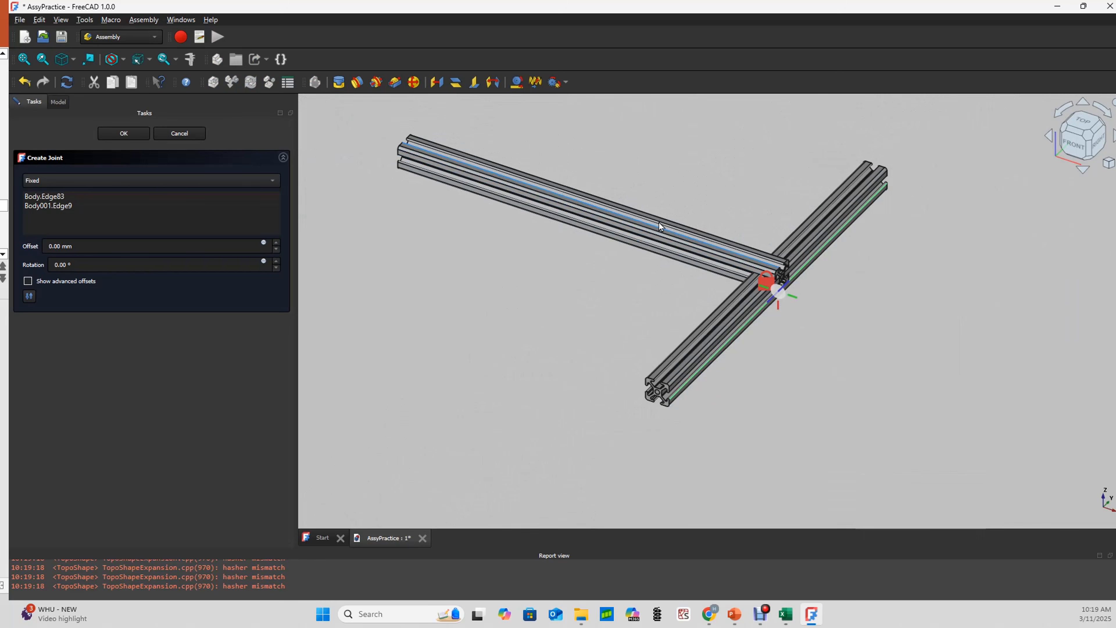
click(654, 228)
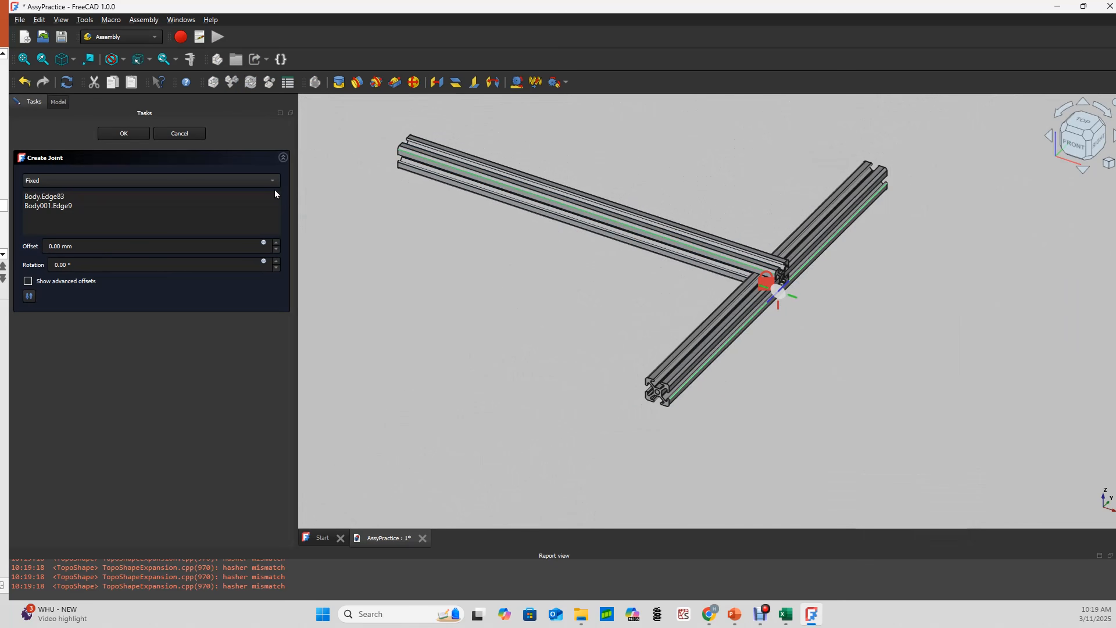
Step: Change the edge joint's type to Revolute and swing the second brace to an angle of about -11.87°
click(268, 182)
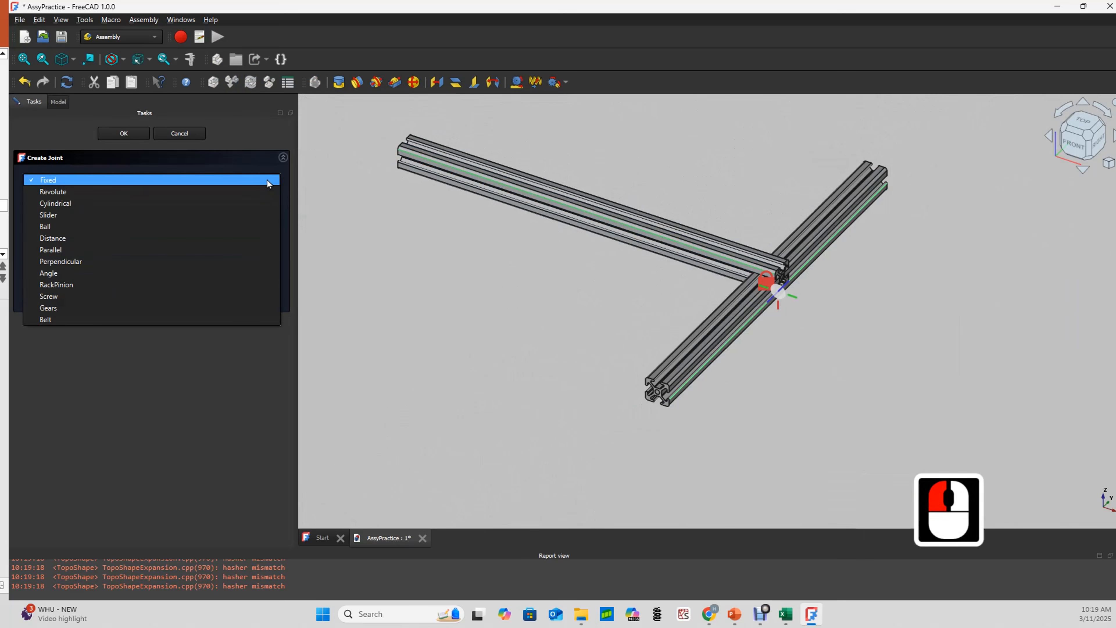
click(256, 191)
drag(588, 209, 332, 140)
Step: Change the edge joint's type to Cylindrical, then slide the second brace to about 31.65 mm and rotate it to about 29.92°
click(206, 190)
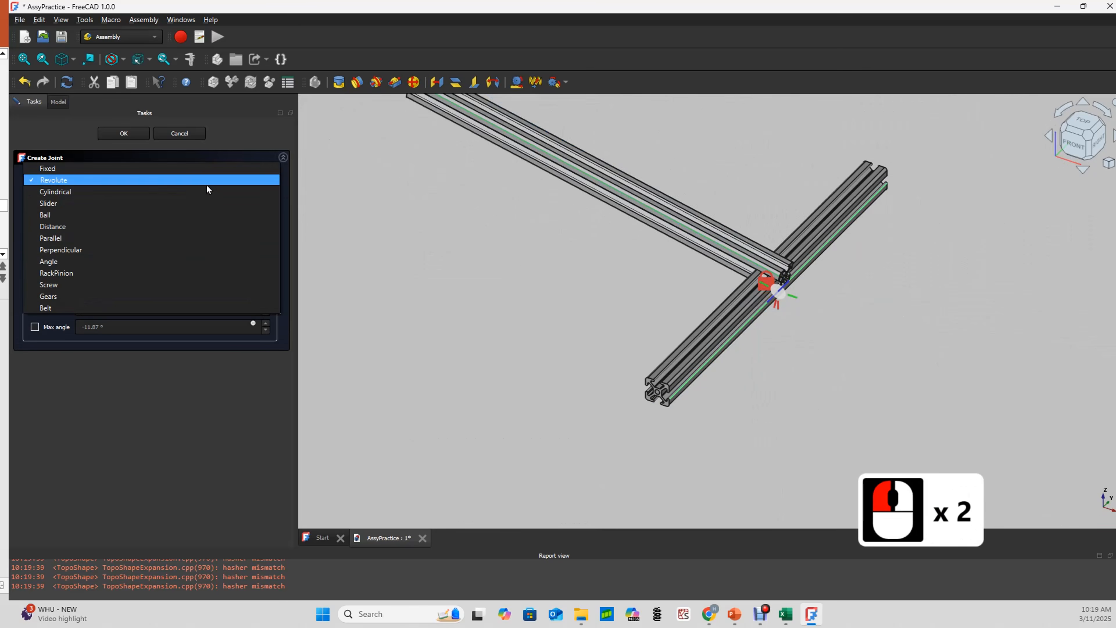
click(198, 193)
drag(663, 241, 608, 275)
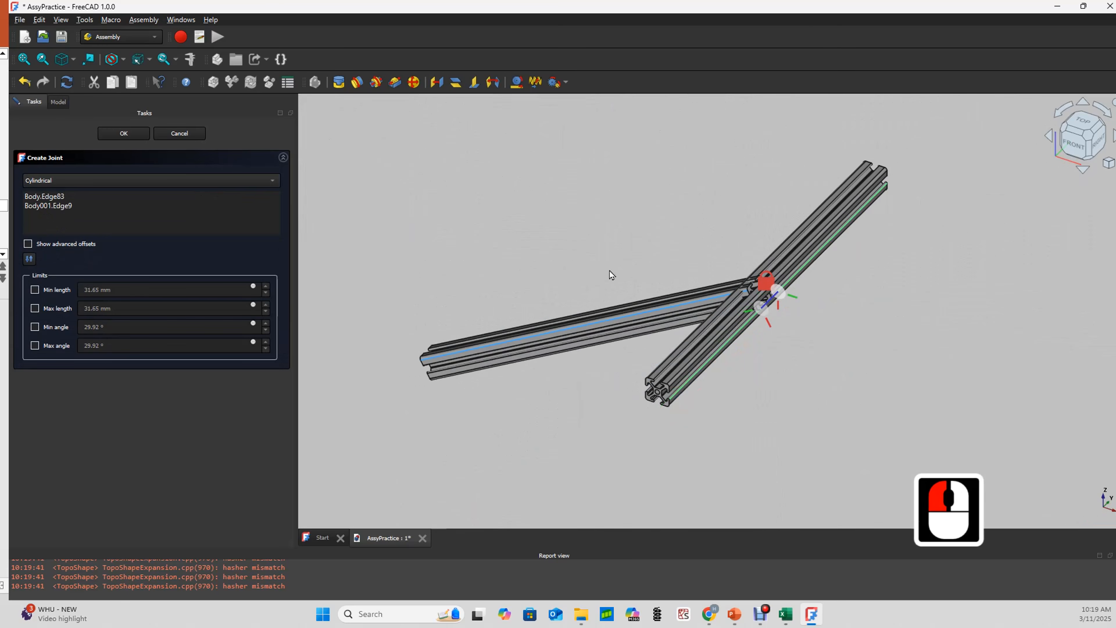
Step: Change the edge joint's type to Ball, swing the second brace, and inspect the contact point between the two edges
click(268, 181)
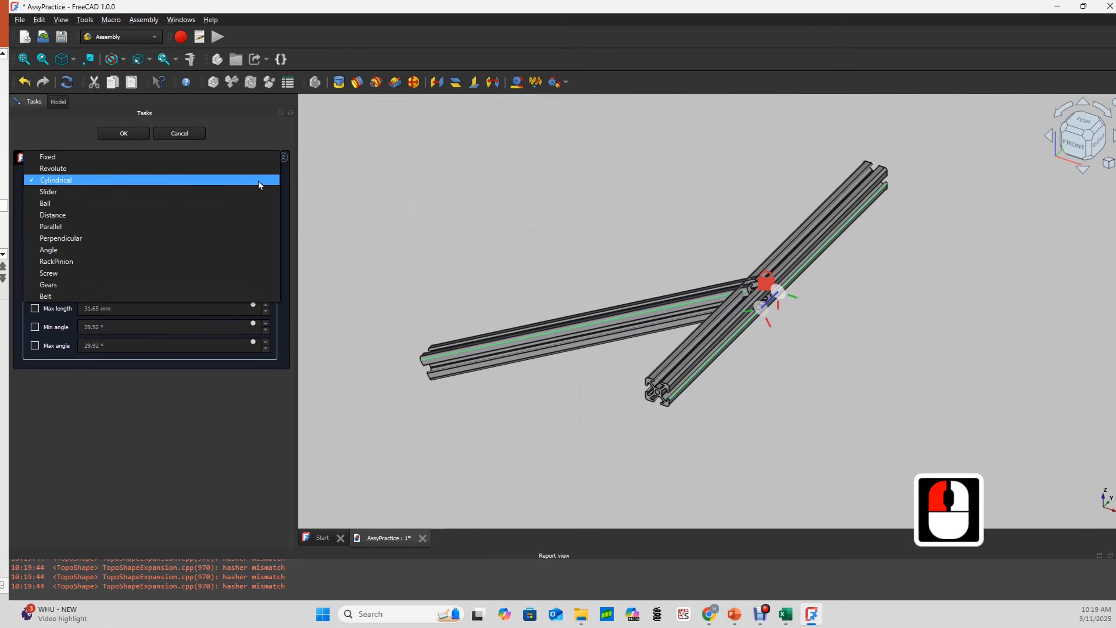
click(244, 204)
drag(635, 315, 780, 292)
scroll(782, 289, up, 5)
scroll(782, 289, up, 7)
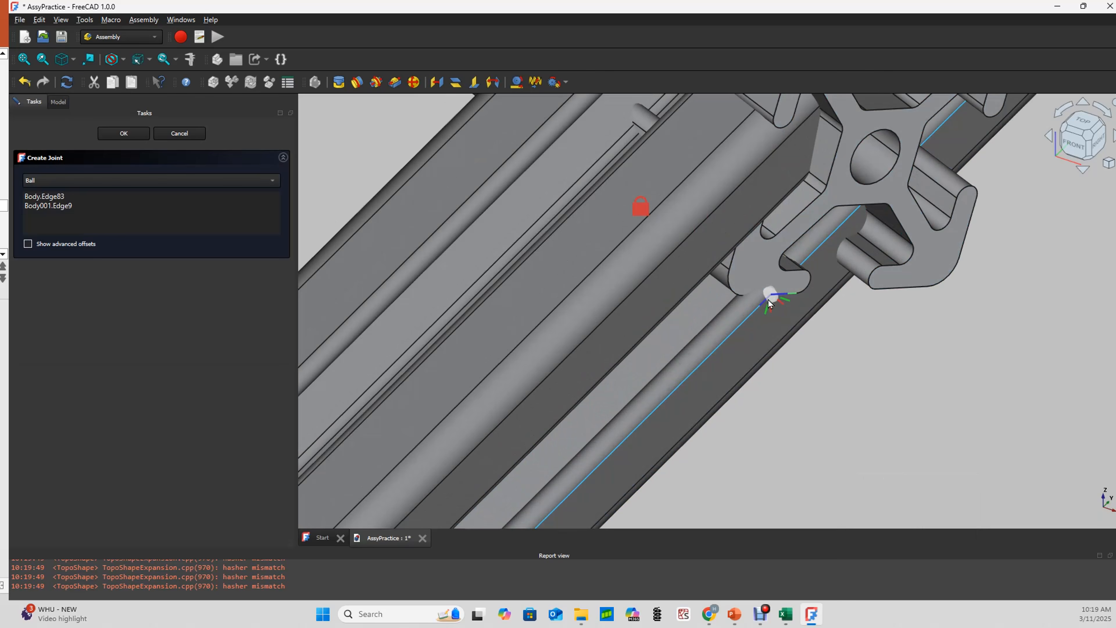
scroll(705, 154, down, 5)
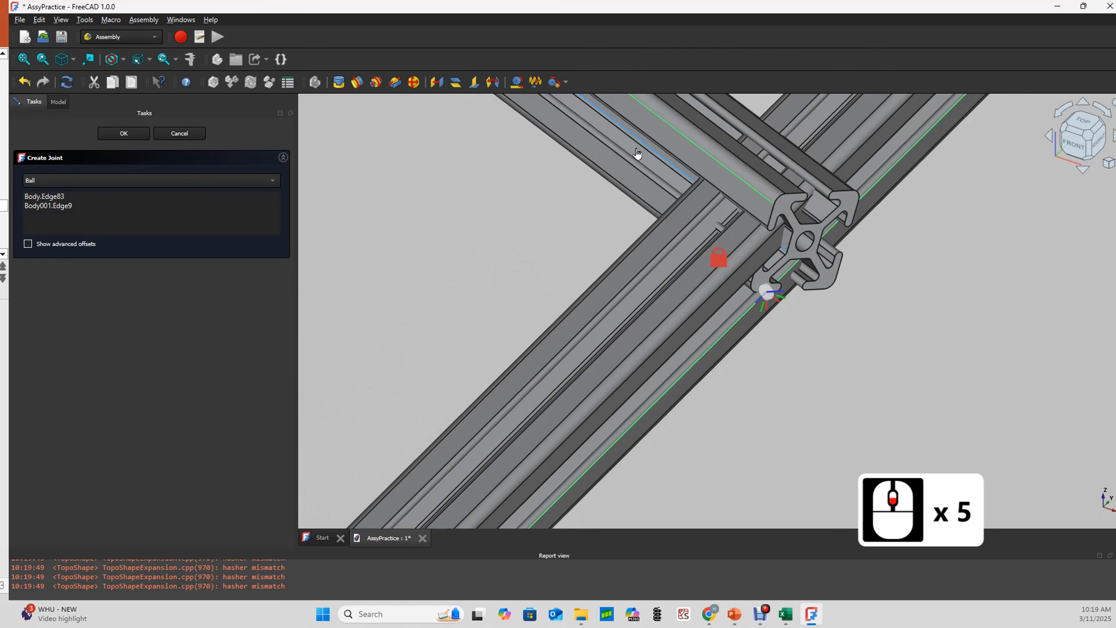
Step: Swing the second brace in several directions around the ball joint, leaving it extending crosswise from the middle of the grounded brace
drag(638, 168, 594, 175)
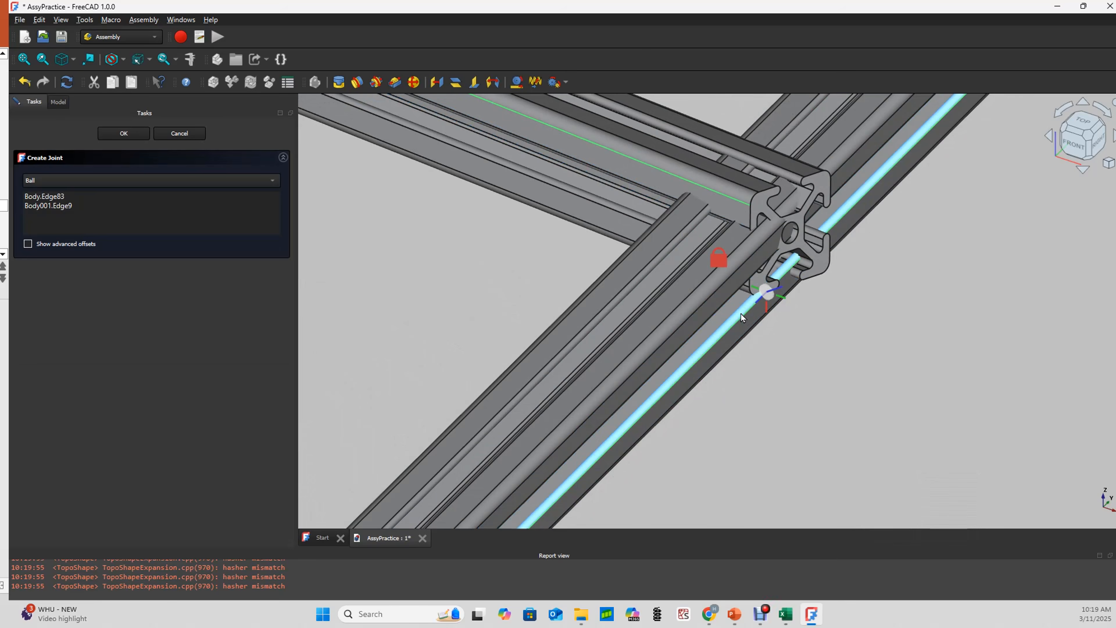
double_click(600, 459)
scroll(600, 459, down, 3)
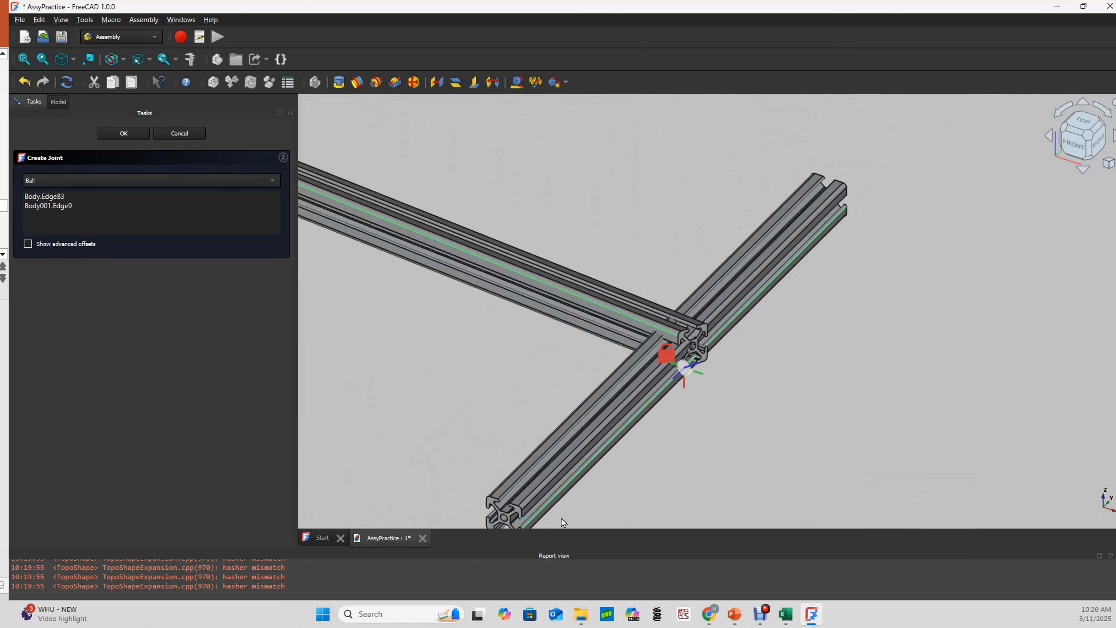
scroll(694, 361, up, 12)
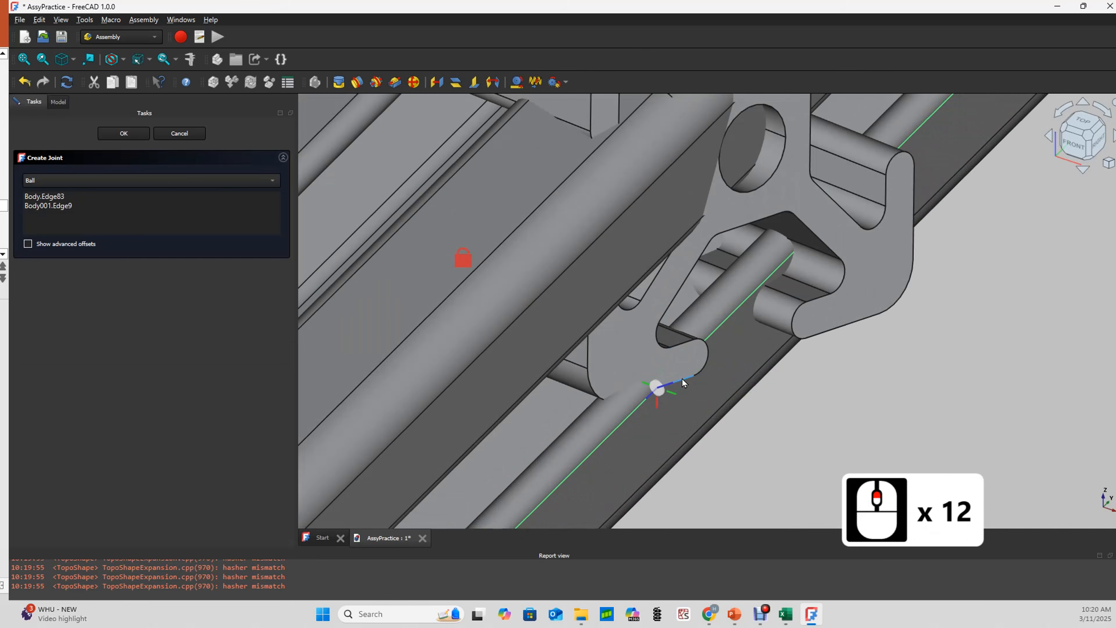
scroll(661, 389, down, 11)
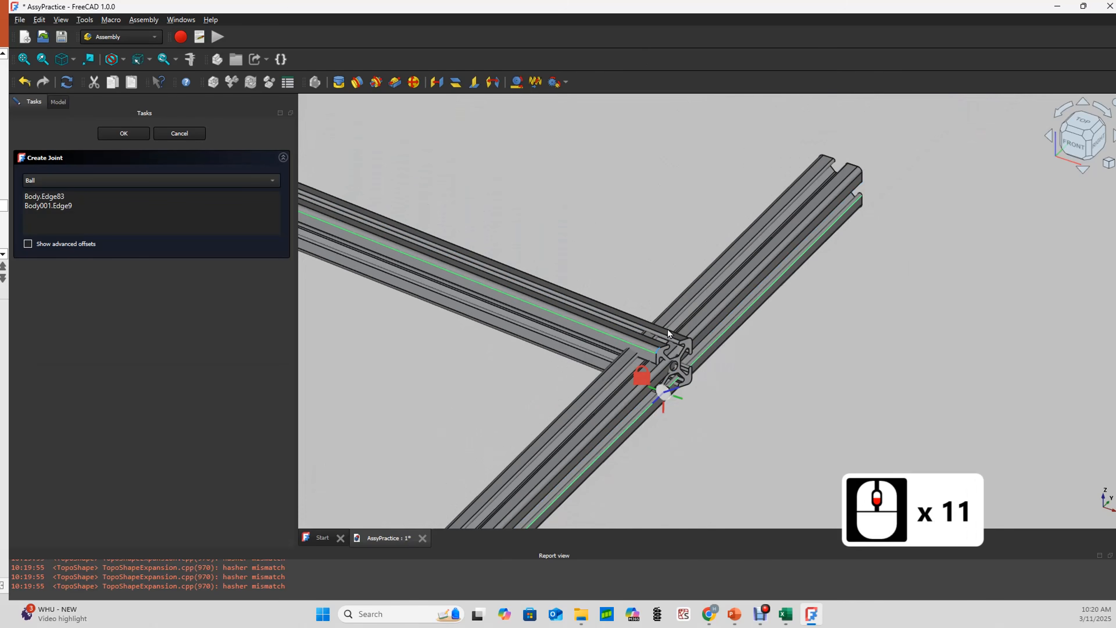
drag(562, 309, 740, 297)
scroll(691, 420, down, 6)
scroll(741, 297, up, 3)
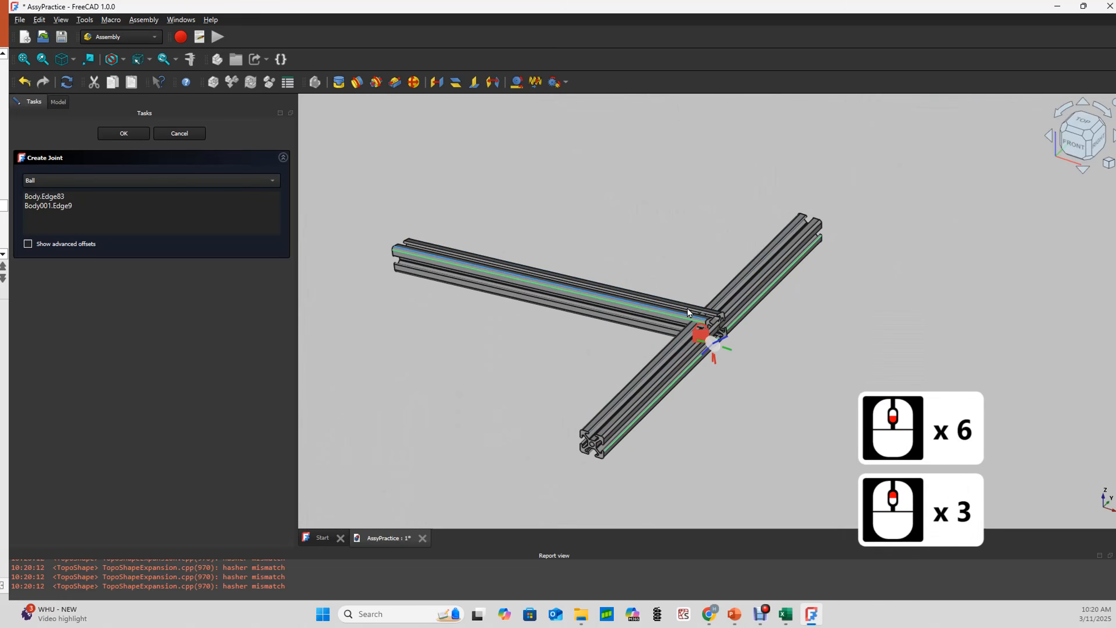
Step: Change the edge joint's type to Slider and slide the second brace along the grounded brace to about 225.11 mm
click(156, 180)
click(153, 167)
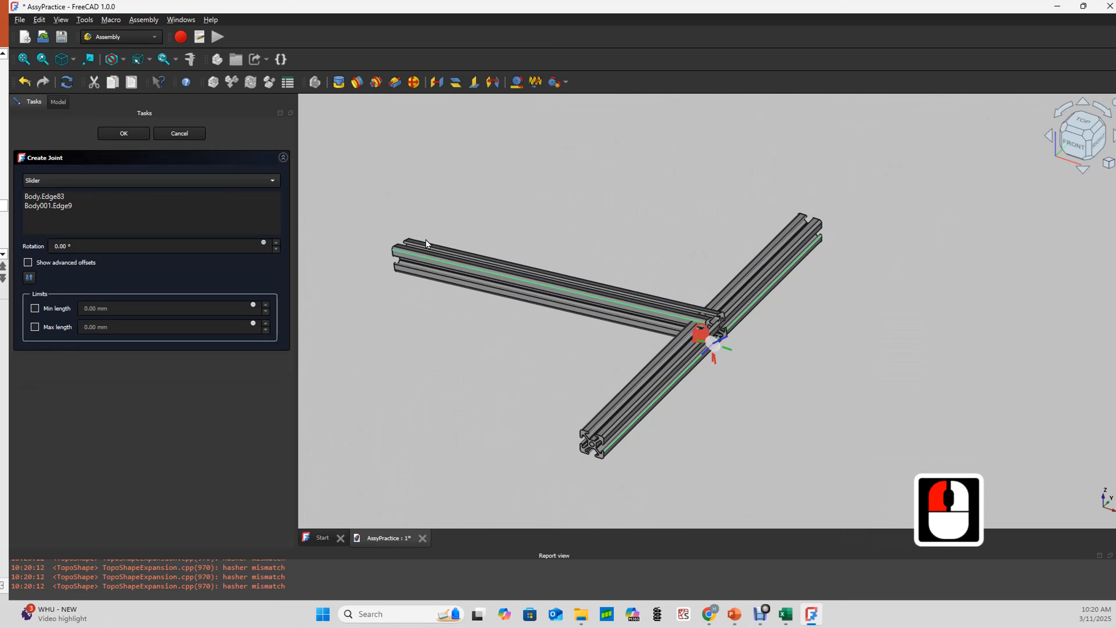
scroll(651, 313, down, 2)
scroll(613, 264, up, 4)
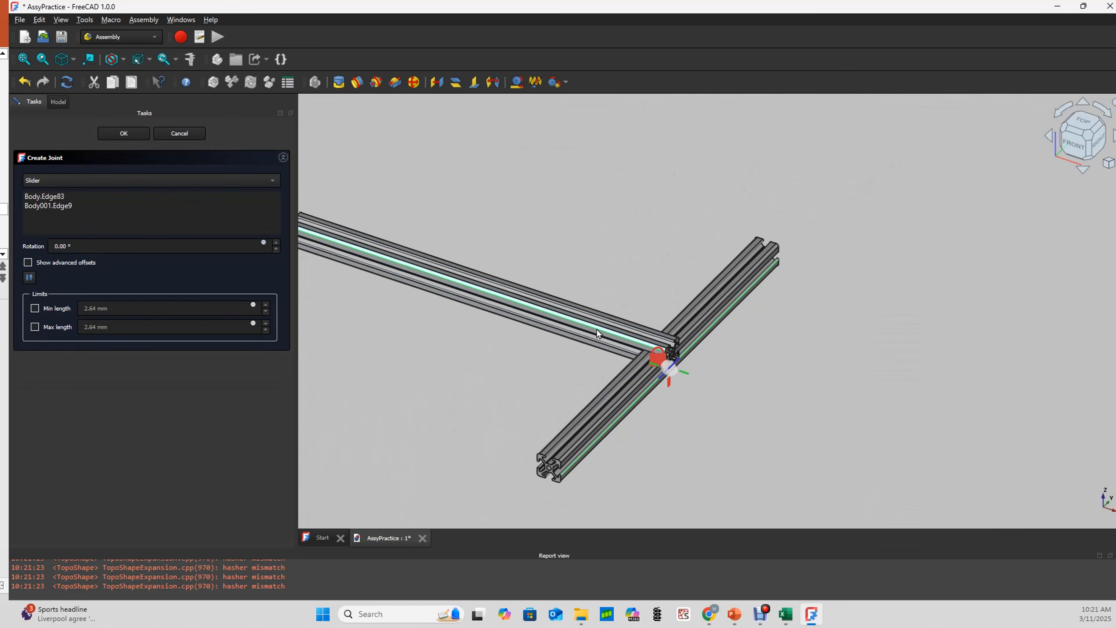
drag(602, 326, 516, 495)
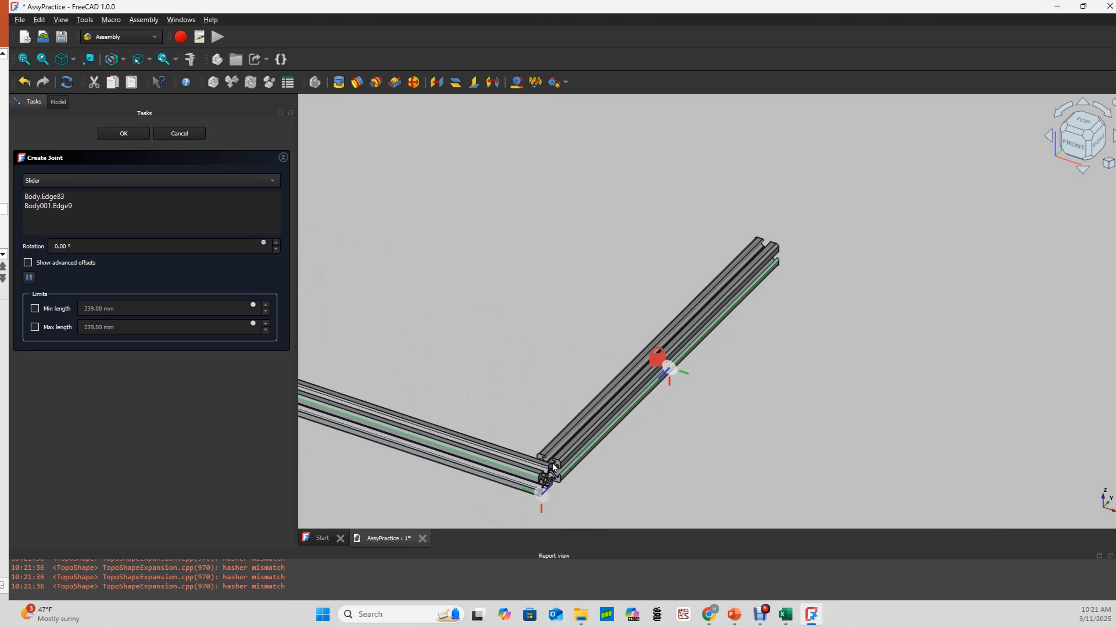
drag(524, 468, 528, 467)
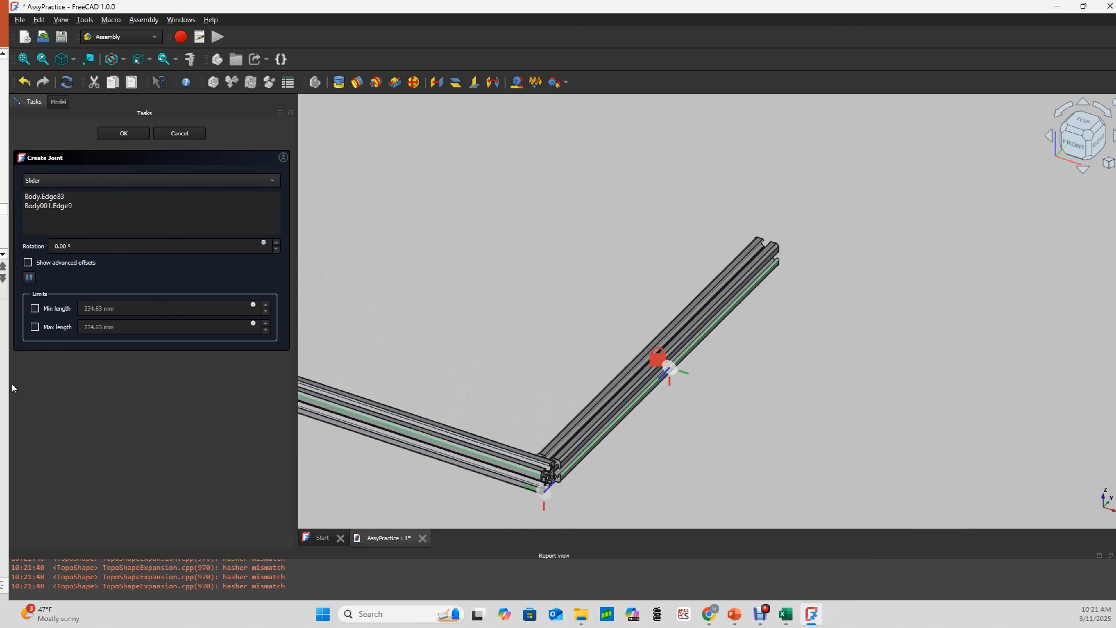
drag(475, 454, 529, 497)
Step: Enable the slider joint's minimum length limit at 230 mm and try sliding the second brace against it
click(70, 329)
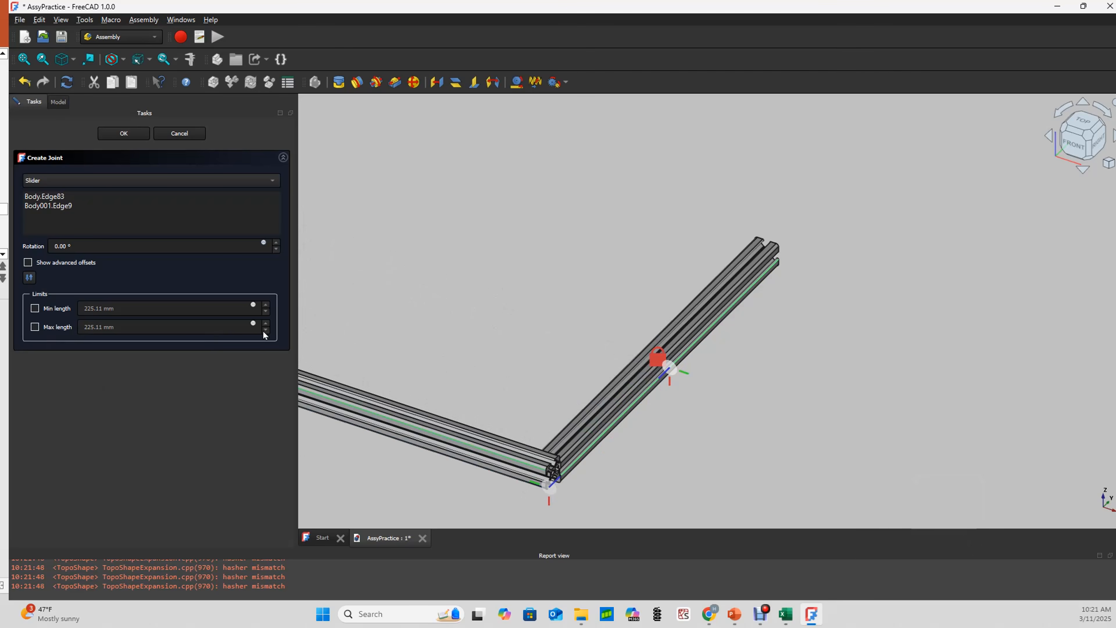
click(36, 312)
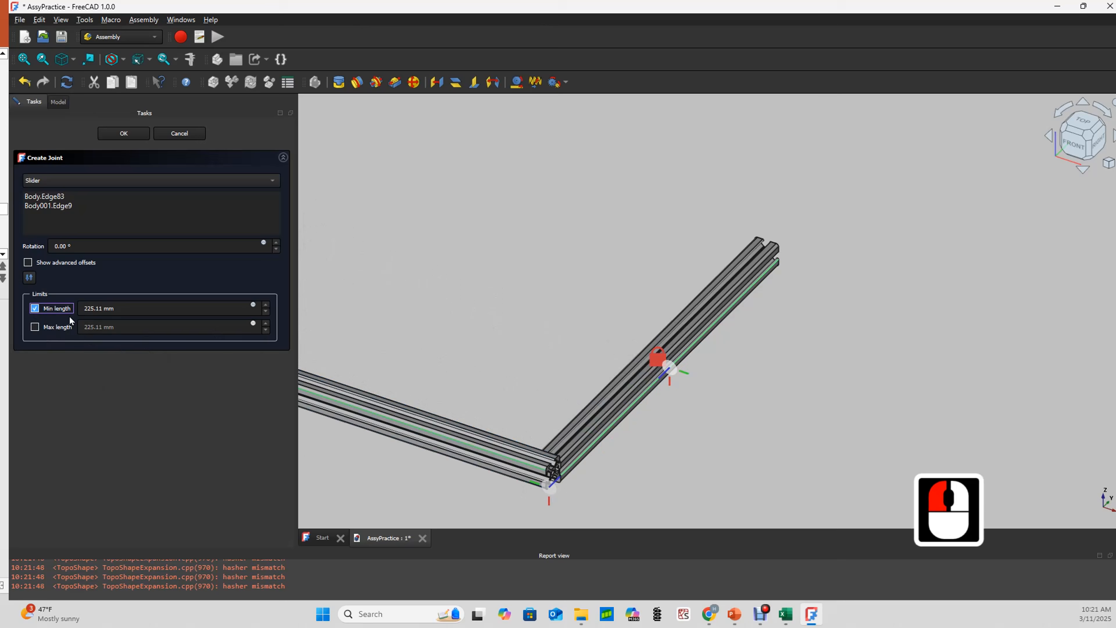
double_click(120, 309)
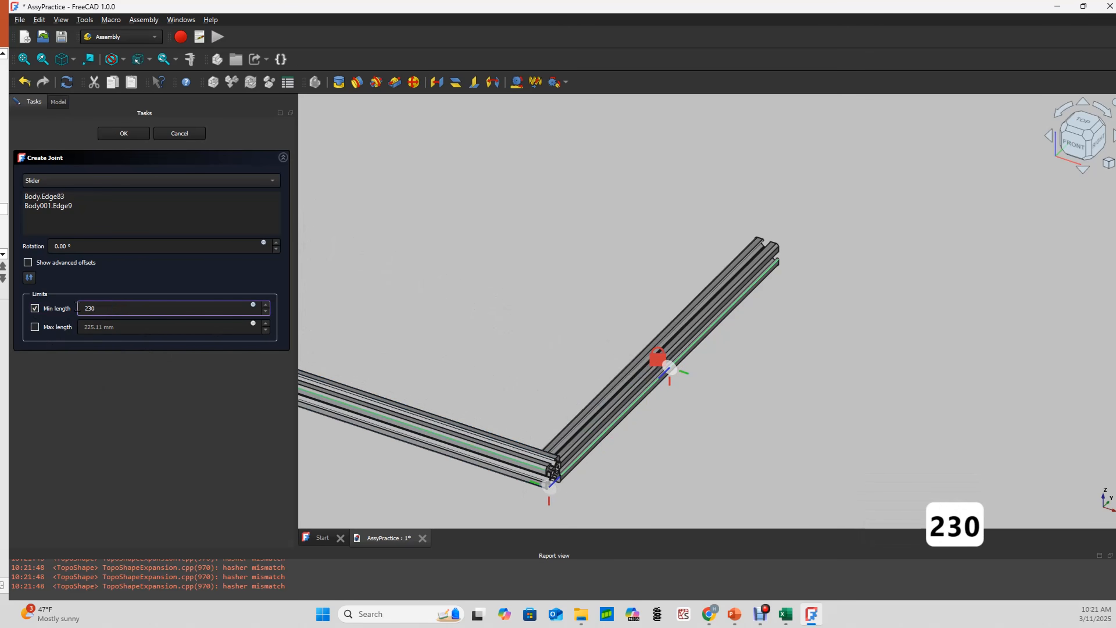
click(145, 332)
drag(431, 433, 540, 422)
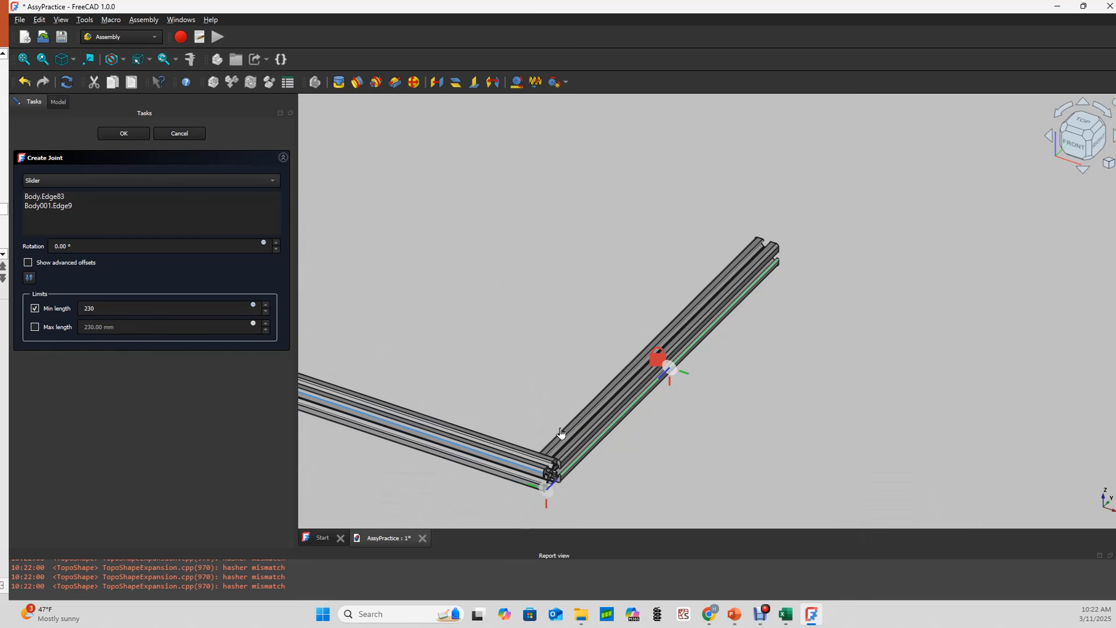
click(286, 396)
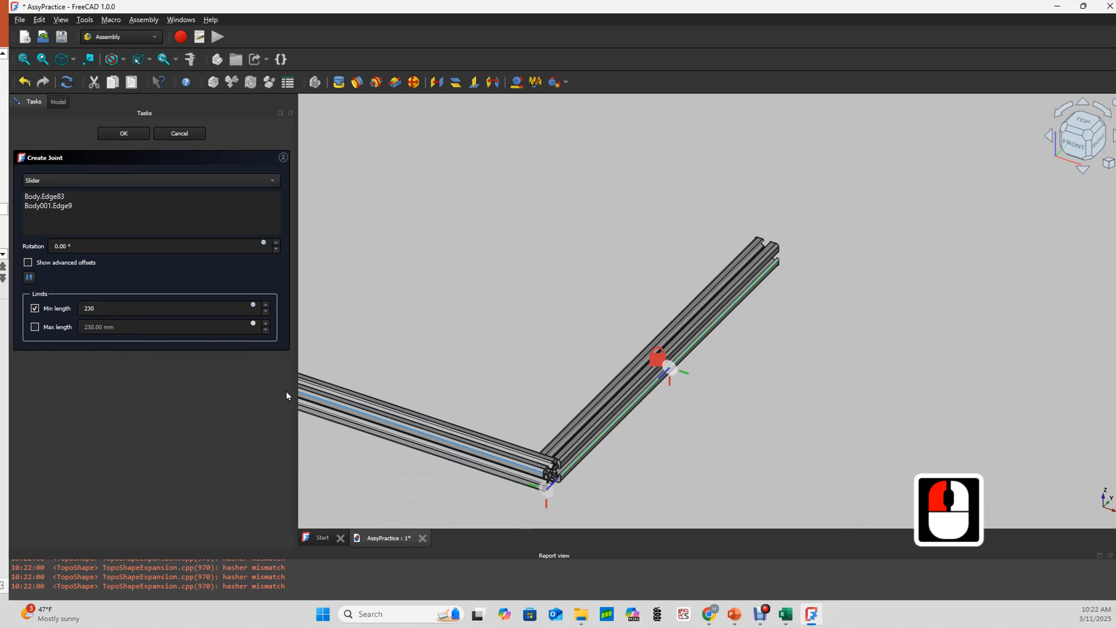
Step: Enable the slider joint's maximum length limit, set it to 2000 mm, and accept the joint
click(44, 328)
drag(138, 324, 69, 325)
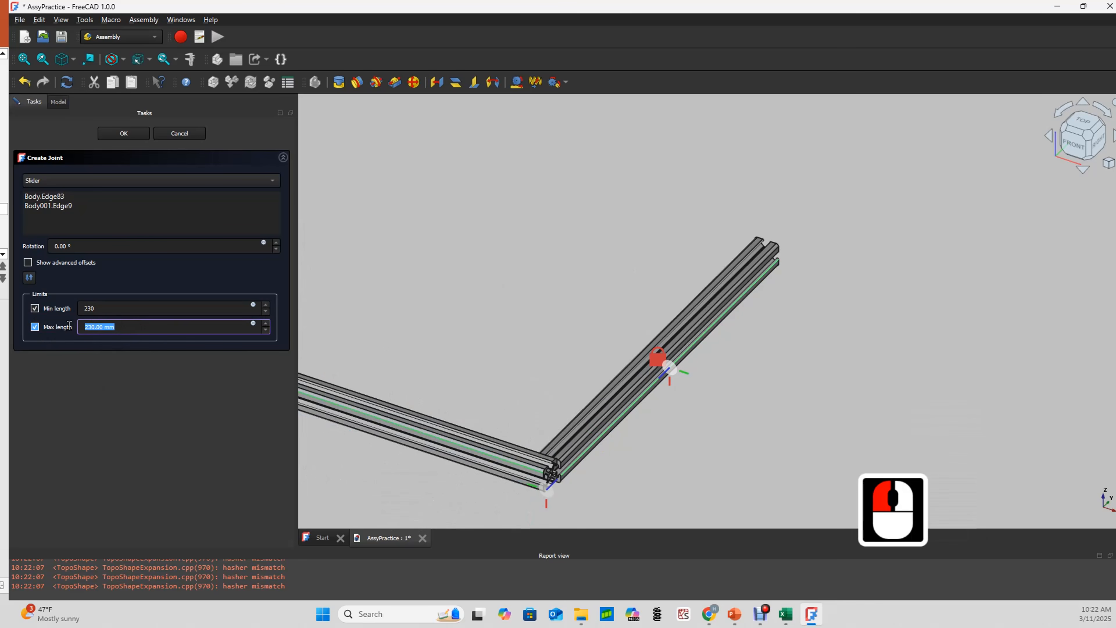
text(2000)
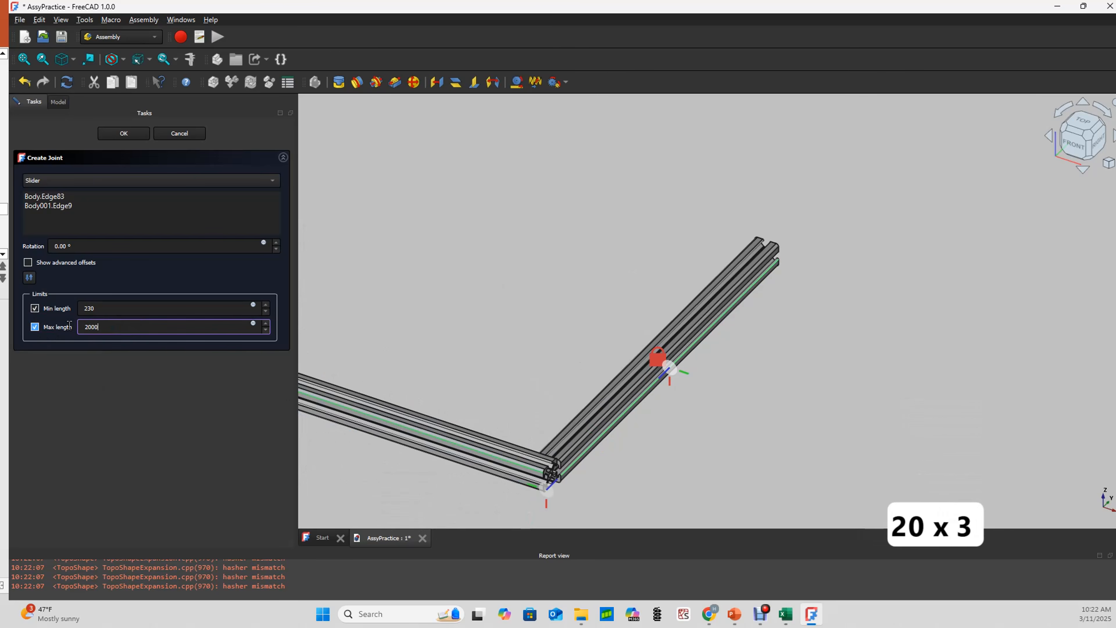
key(Return)
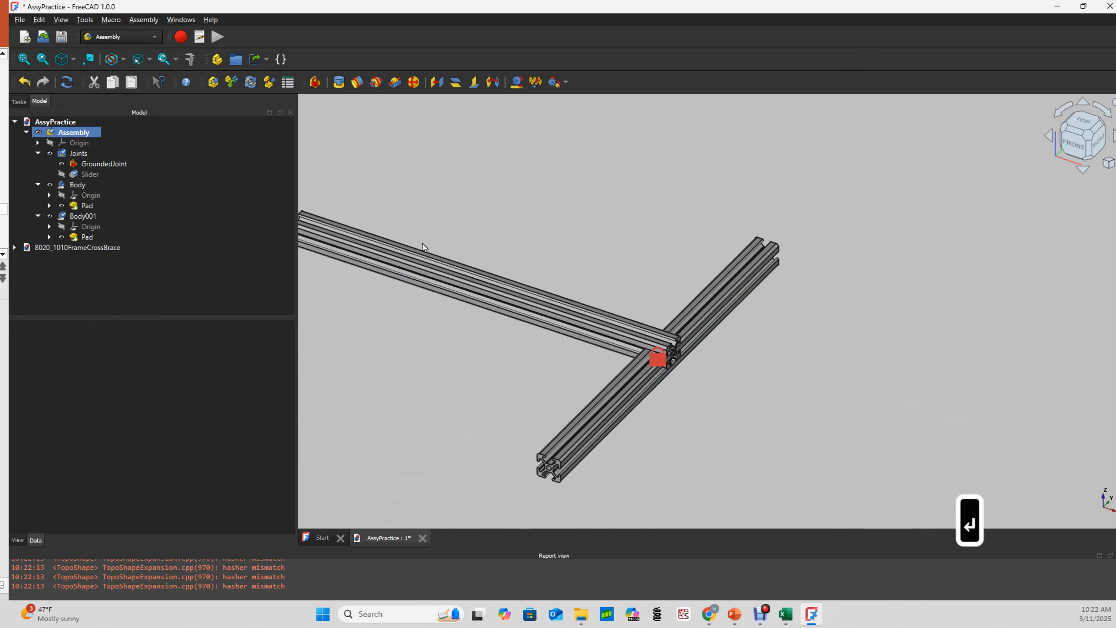
Step: Reopen the Slider joint and test its limits by sliding the second brace far out and back, then cancel the edit
scroll(559, 268, down, 2)
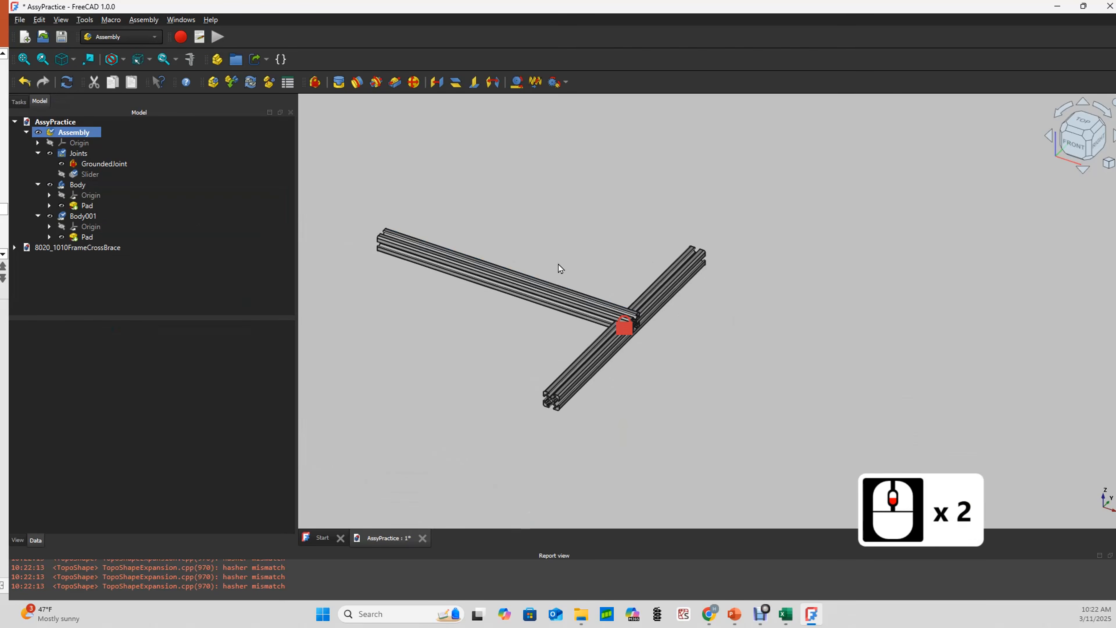
click(87, 174)
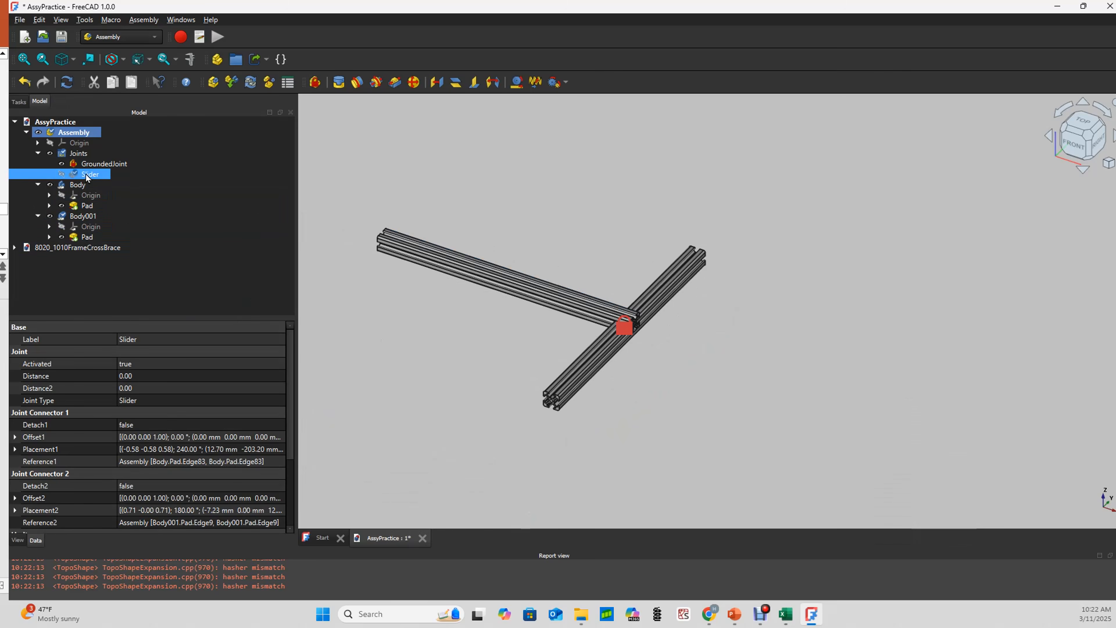
double_click(87, 174)
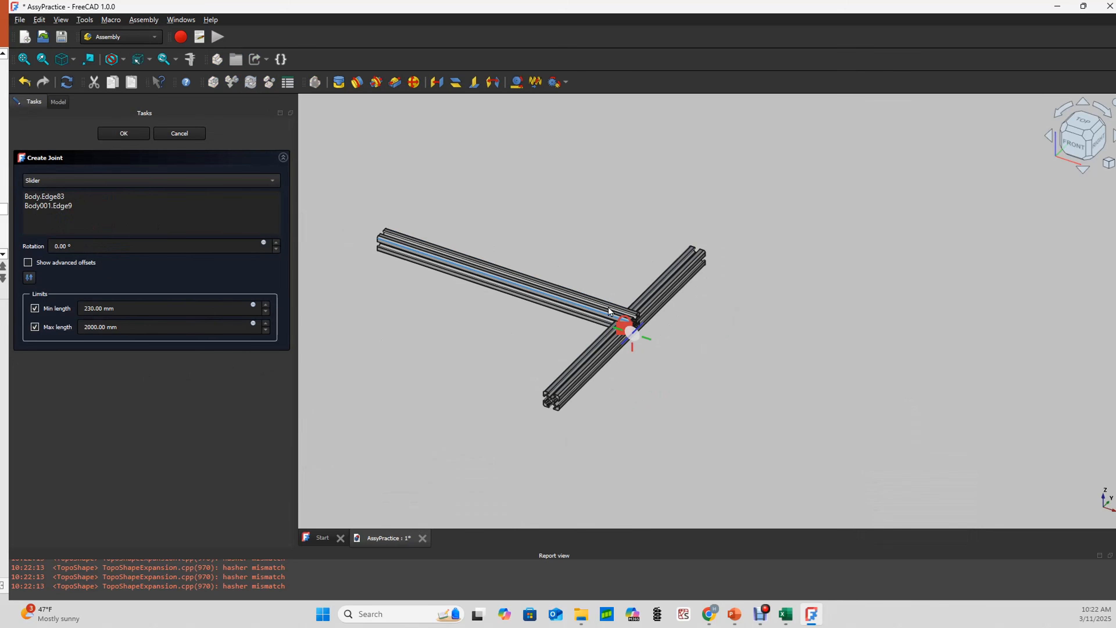
drag(580, 330, 563, 375)
scroll(727, 304, down, 7)
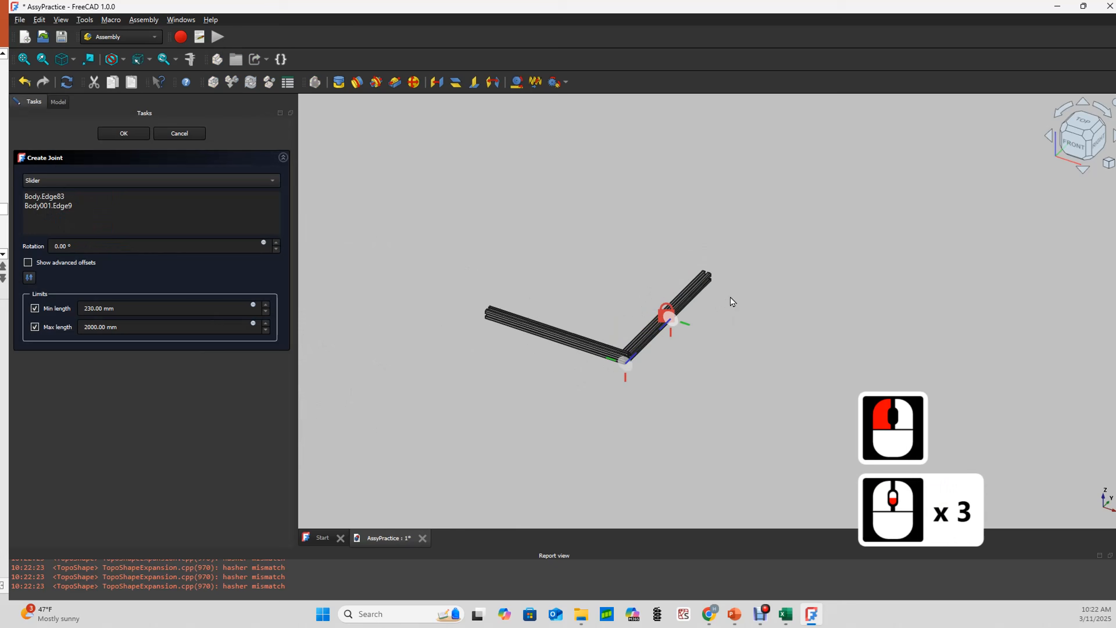
drag(640, 337, 518, 443)
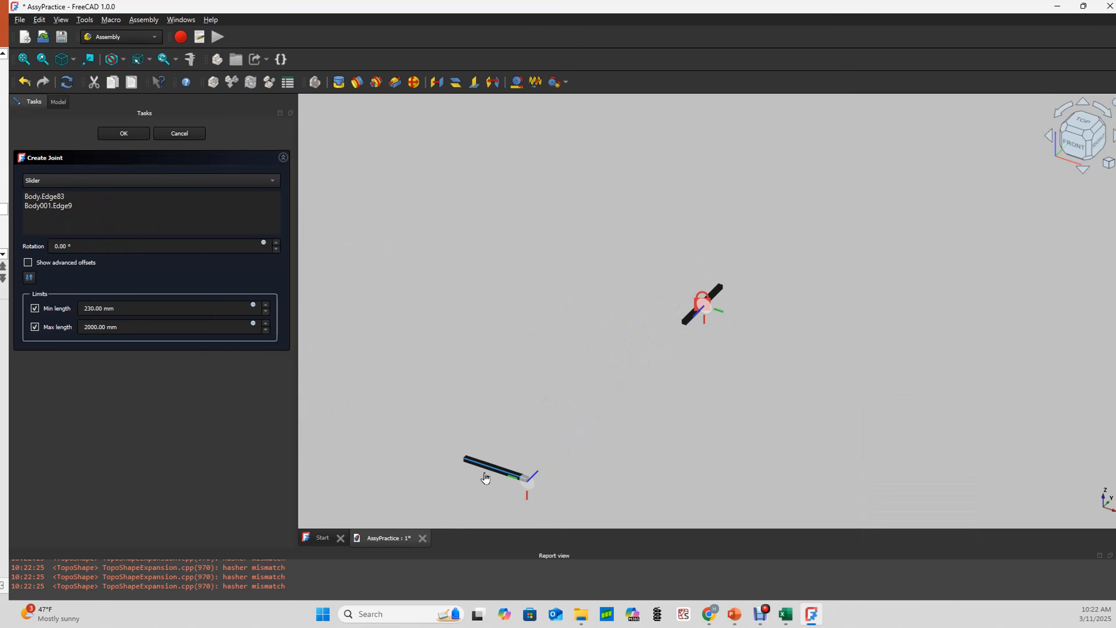
drag(448, 510, 501, 465)
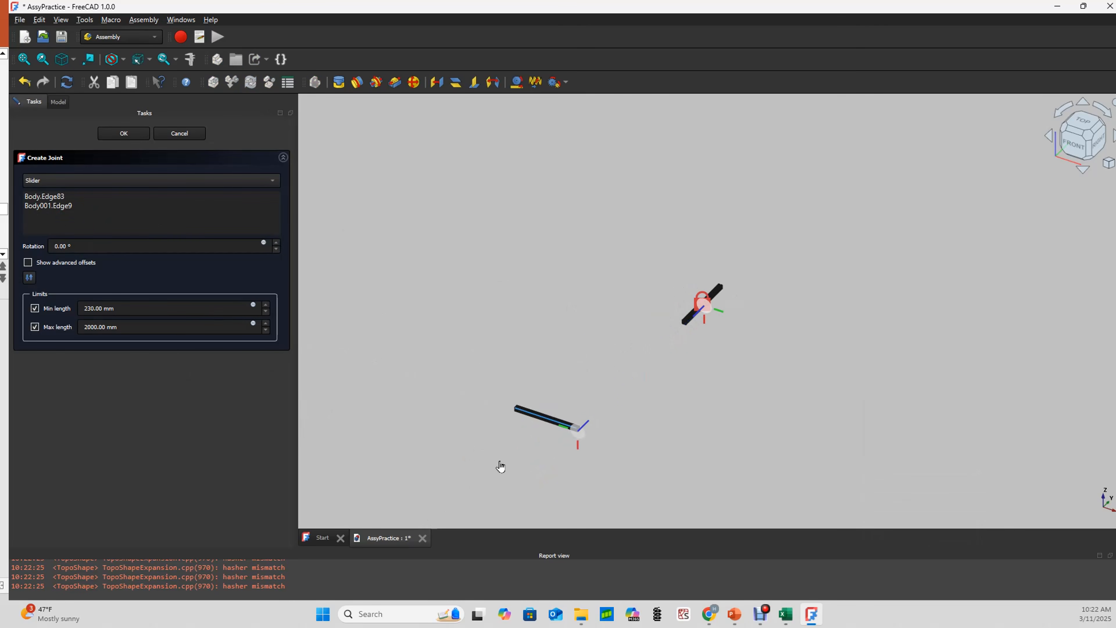
drag(410, 531, 672, 318)
scroll(654, 326, up, 12)
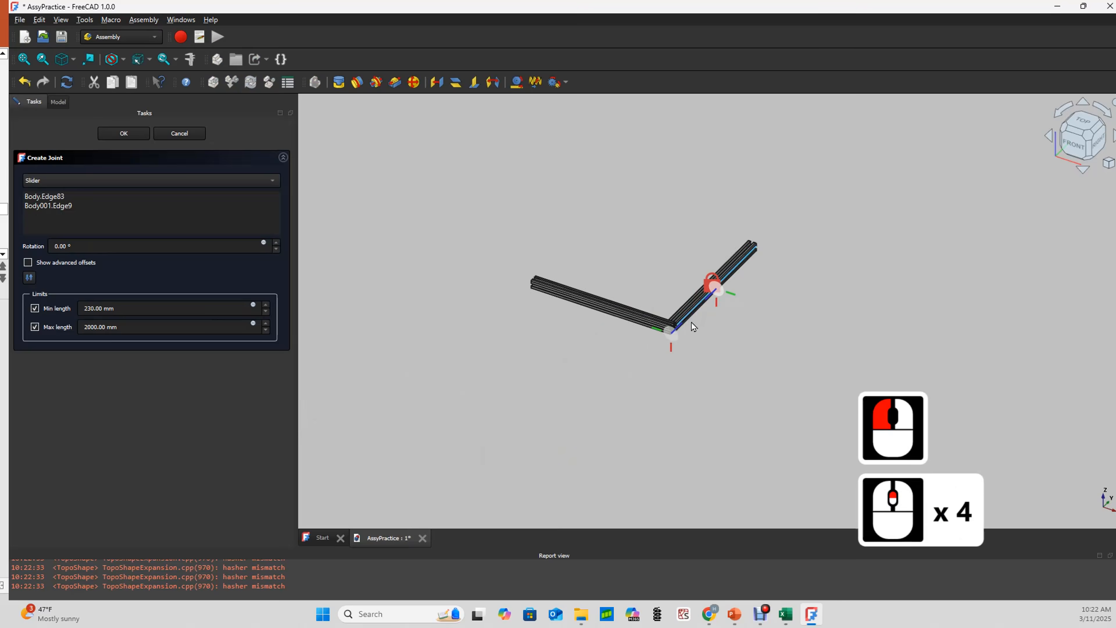
scroll(654, 326, up, 4)
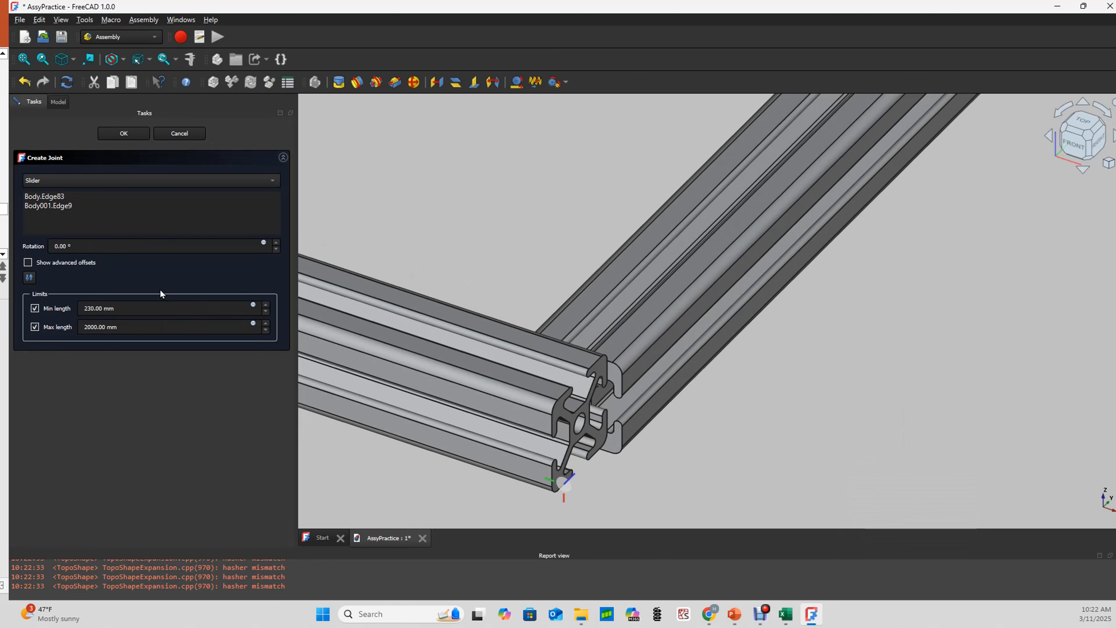
scroll(457, 277, down, 2)
click(189, 134)
Step: Delete the Slider joint and move the second brace to the opposite side of the grounded brace, clear of it
scroll(585, 398, down, 6)
scroll(584, 398, down, 1)
middle_drag(587, 310, 783, 312)
click(62, 238)
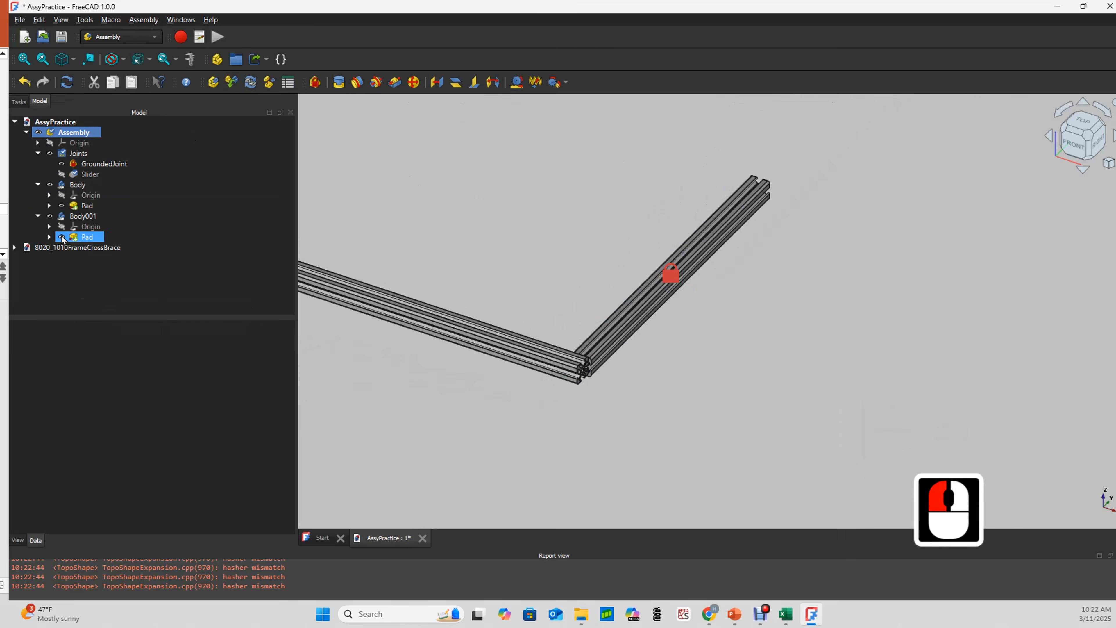
click(90, 174)
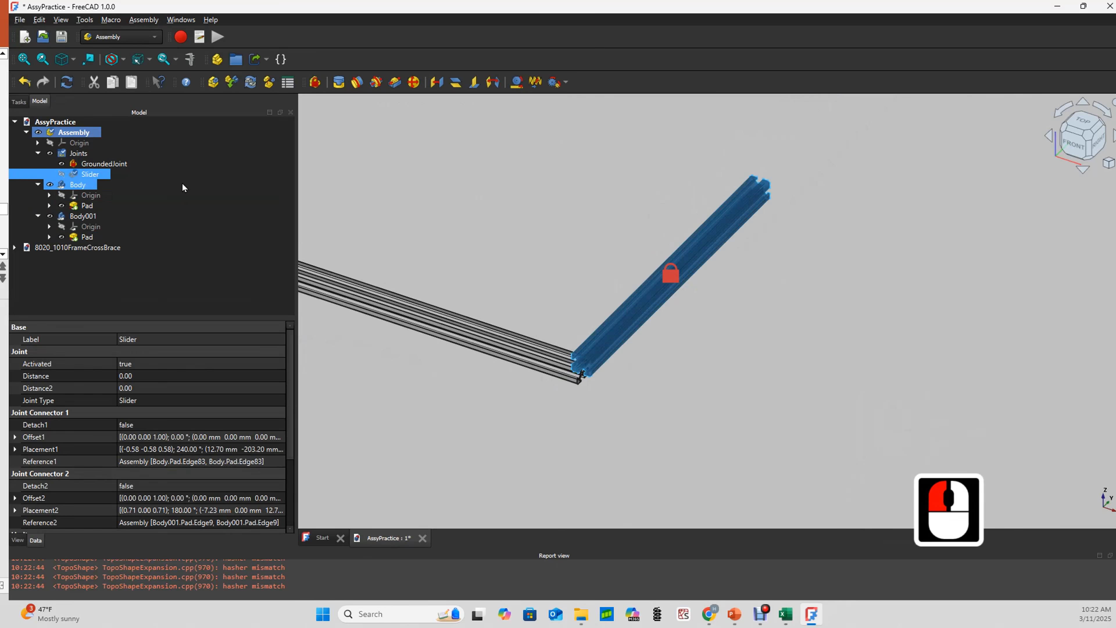
key(Delete)
drag(386, 303, 961, 326)
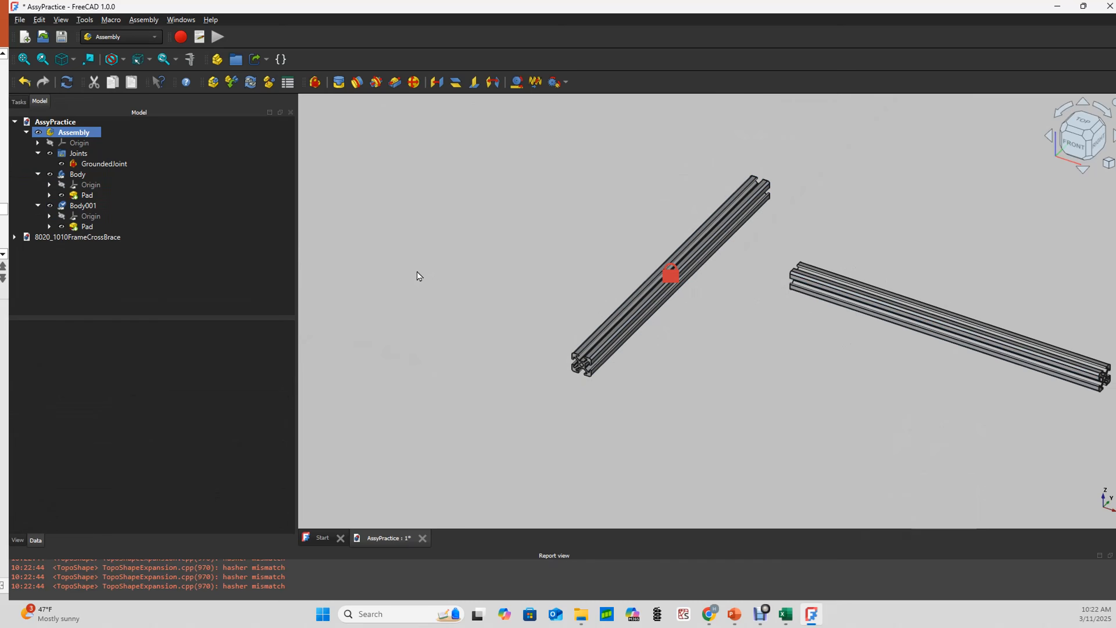
Step: Create a Fixed joint between the circular centre-hole edges at the front ends of the second brace and the grounded brace
scroll(417, 272, down, 2)
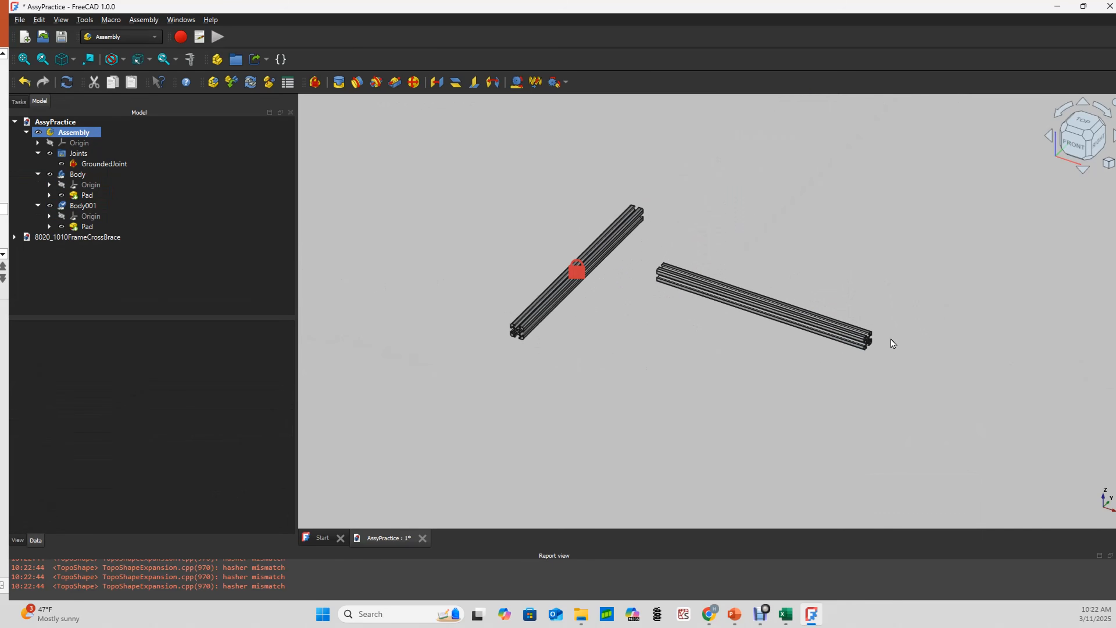
scroll(882, 348, up, 2)
scroll(880, 348, up, 12)
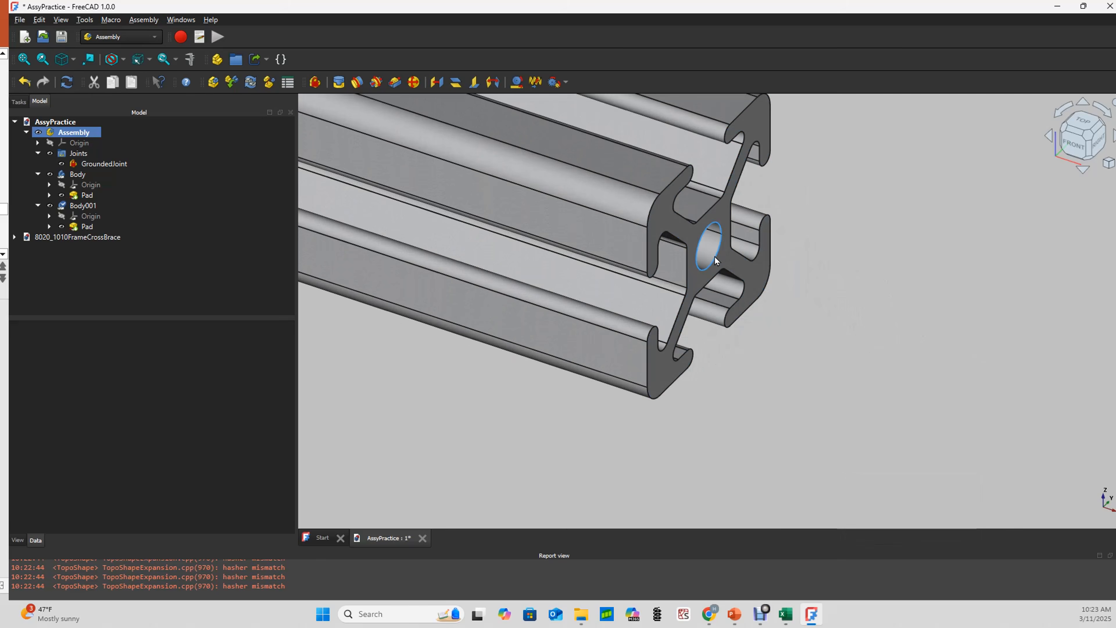
click(715, 260)
scroll(1008, 346, down, 15)
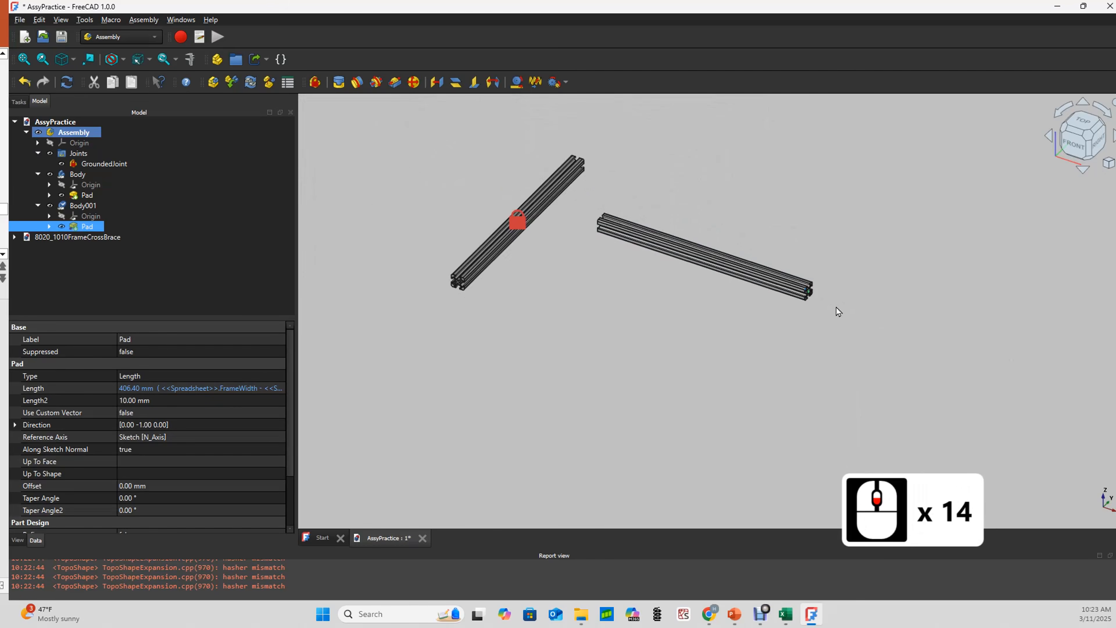
scroll(520, 296, up, 12)
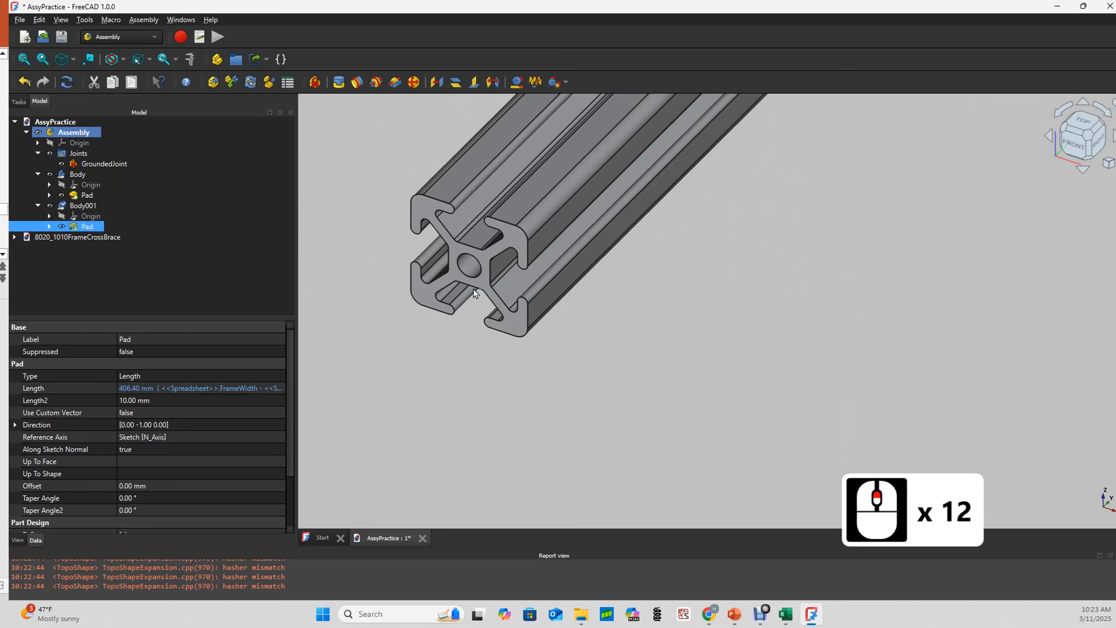
ctrl+click(474, 279)
scroll(473, 328, down, 10)
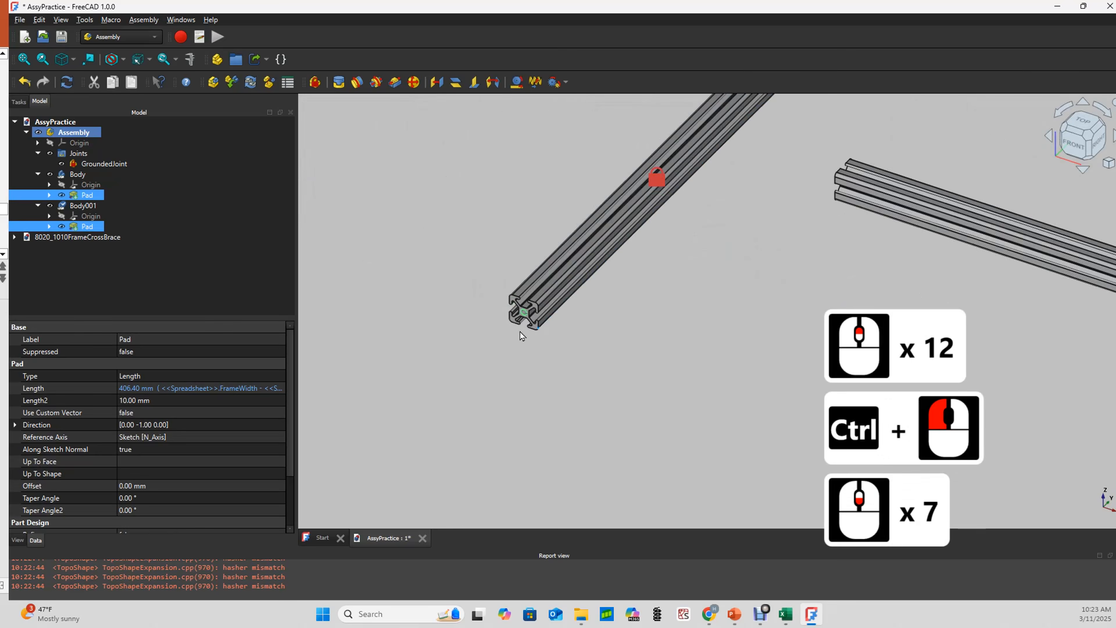
scroll(479, 308, down, 4)
scroll(565, 289, up, 2)
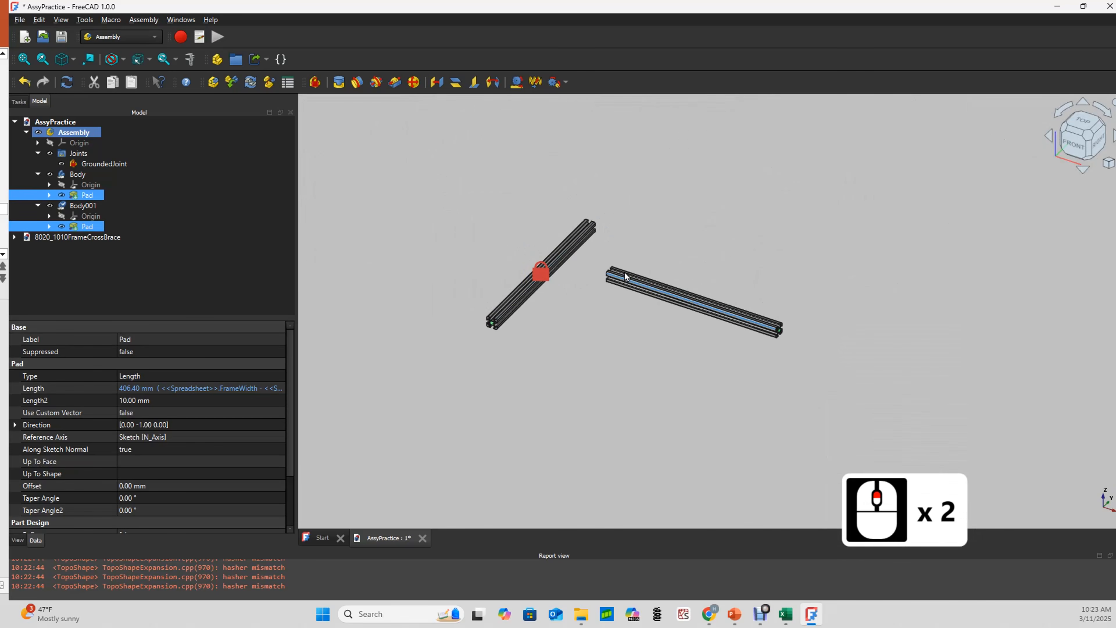
click(339, 83)
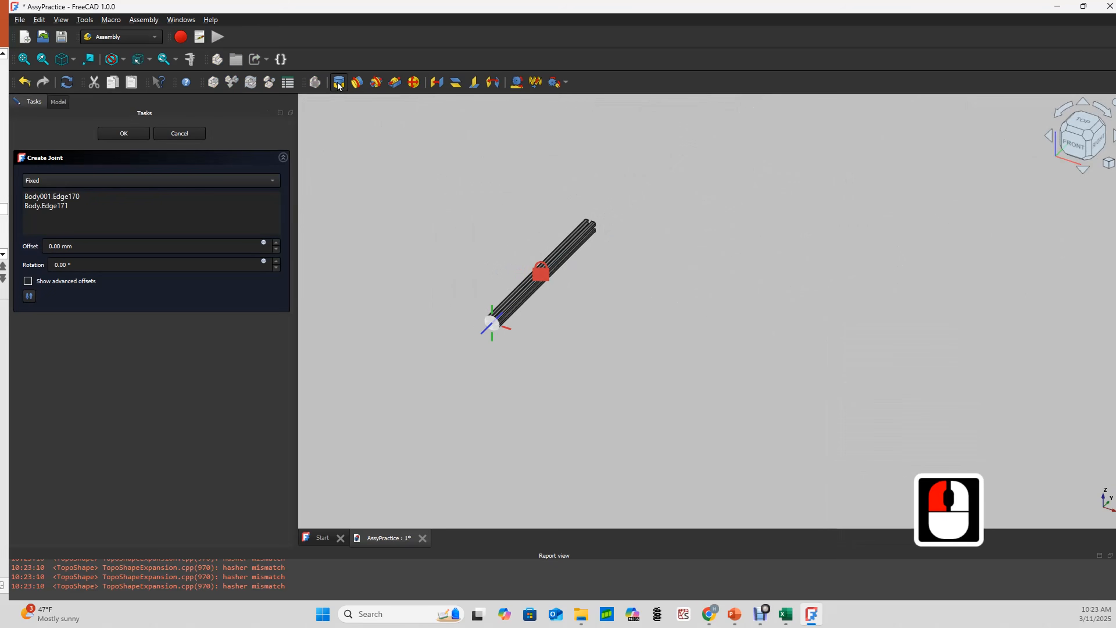
Step: Reverse the Fixed joint's direction so the second brace extends end to end from the grounded brace, and pick an edge on it
scroll(473, 309, up, 7)
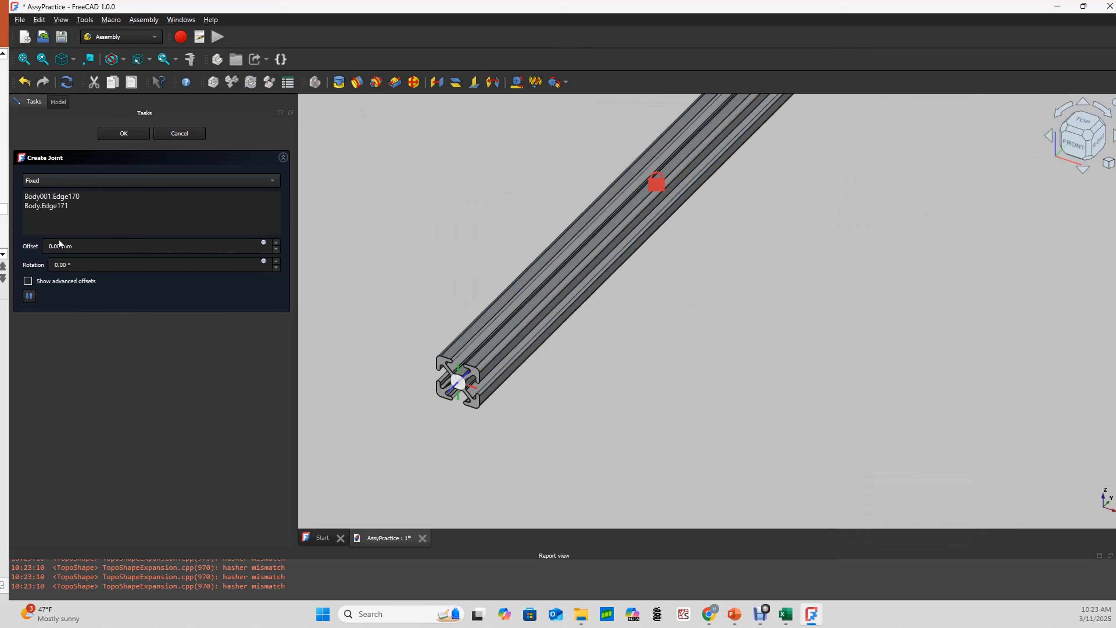
click(29, 296)
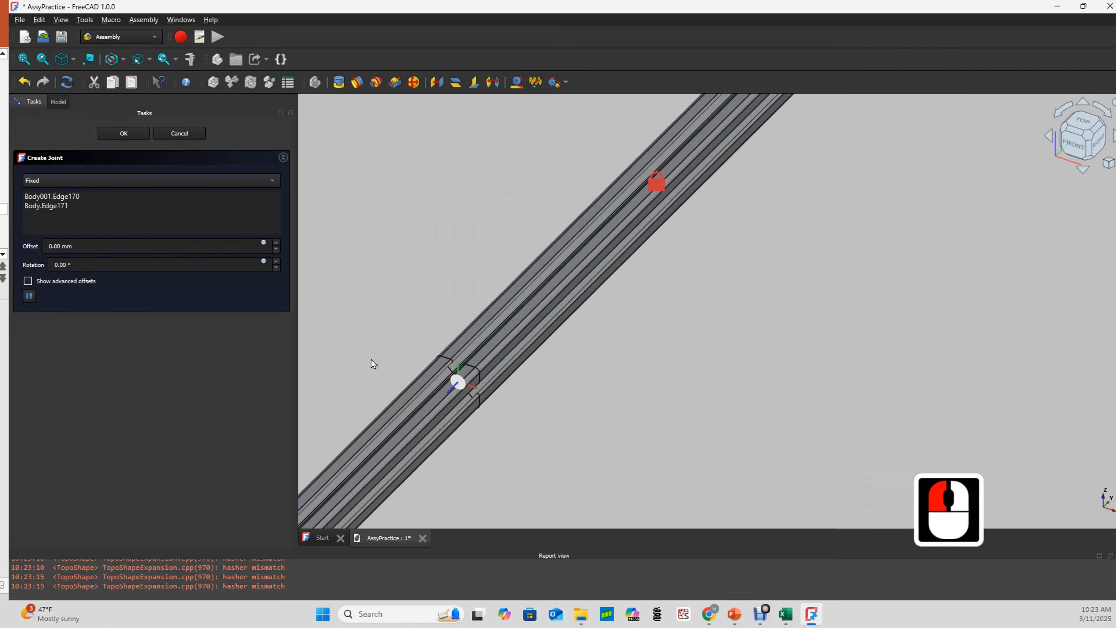
scroll(530, 299, down, 3)
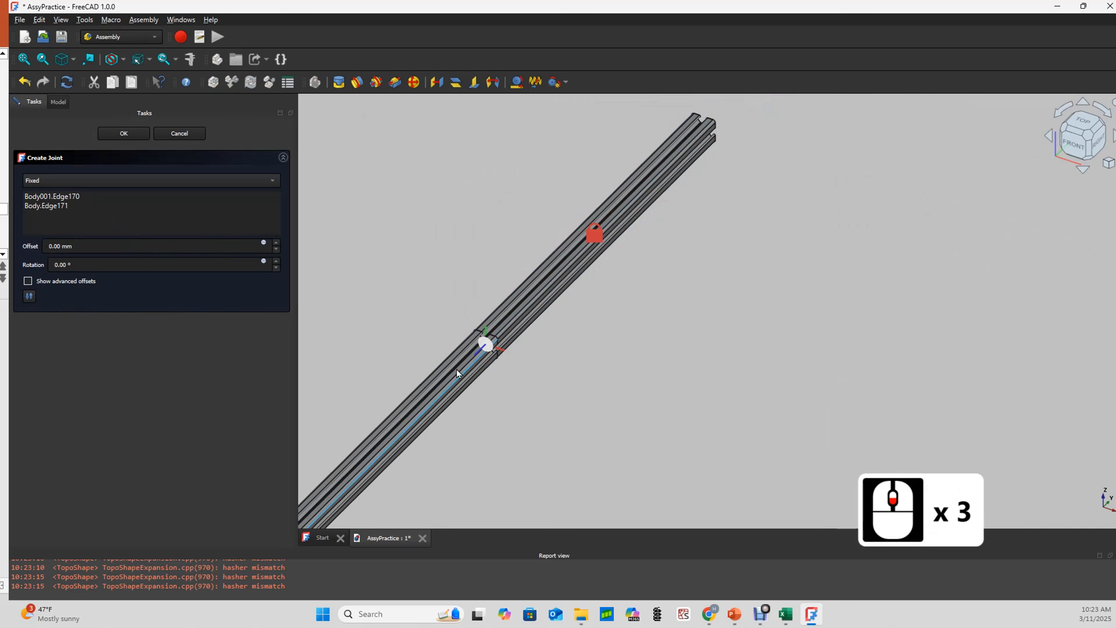
click(451, 392)
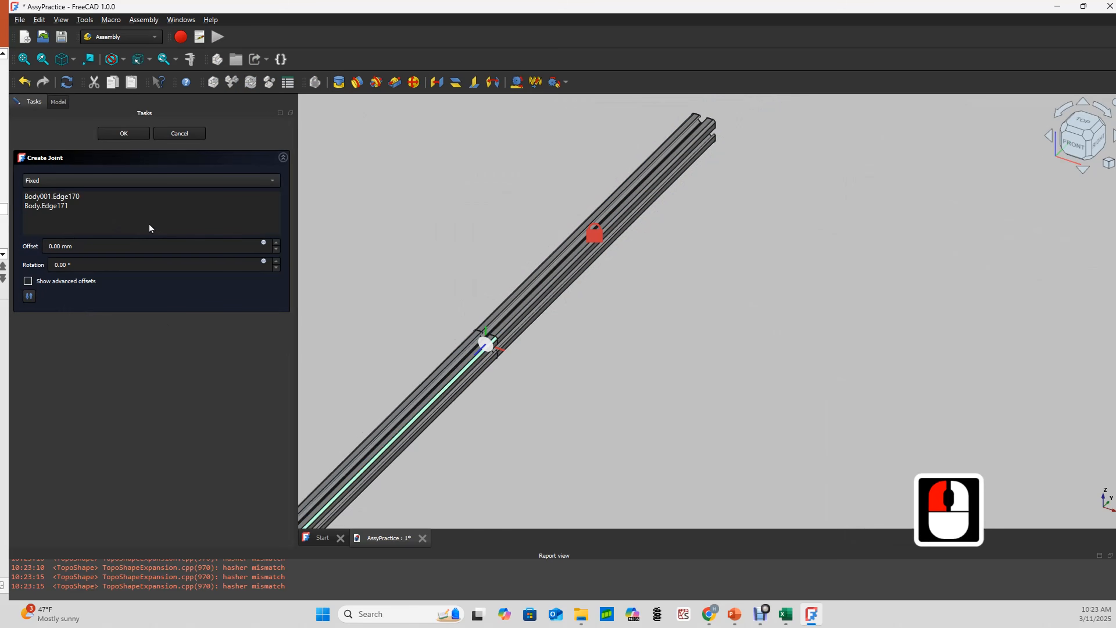
Step: Change the end-hole joint's type to Revolute and test it by rotating the second brace about the shared hole axis
click(209, 180)
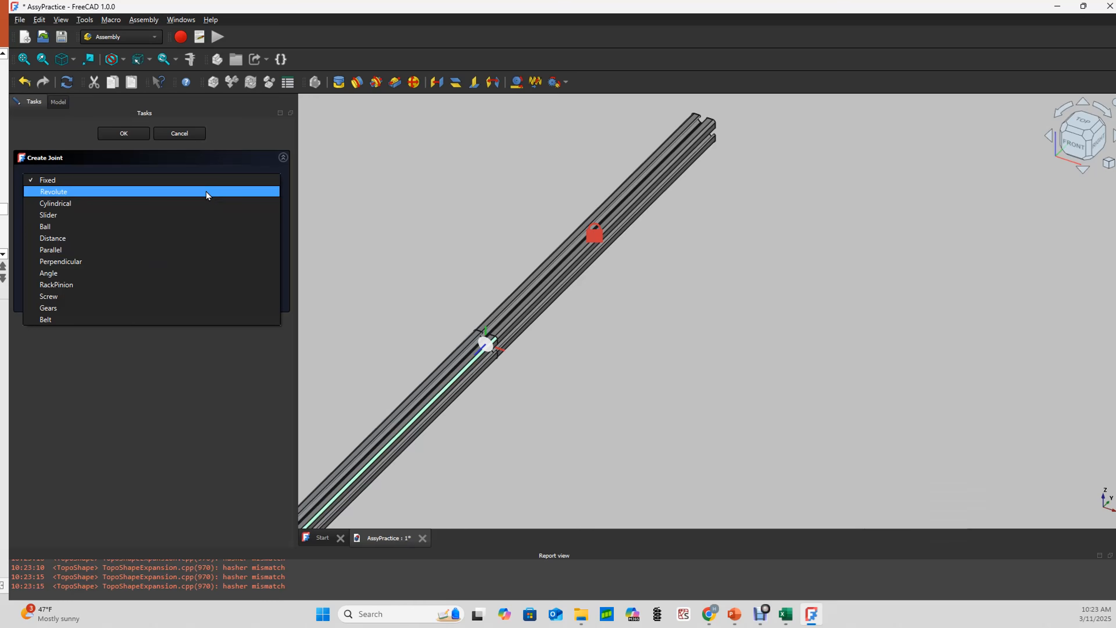
click(207, 196)
scroll(433, 329, up, 6)
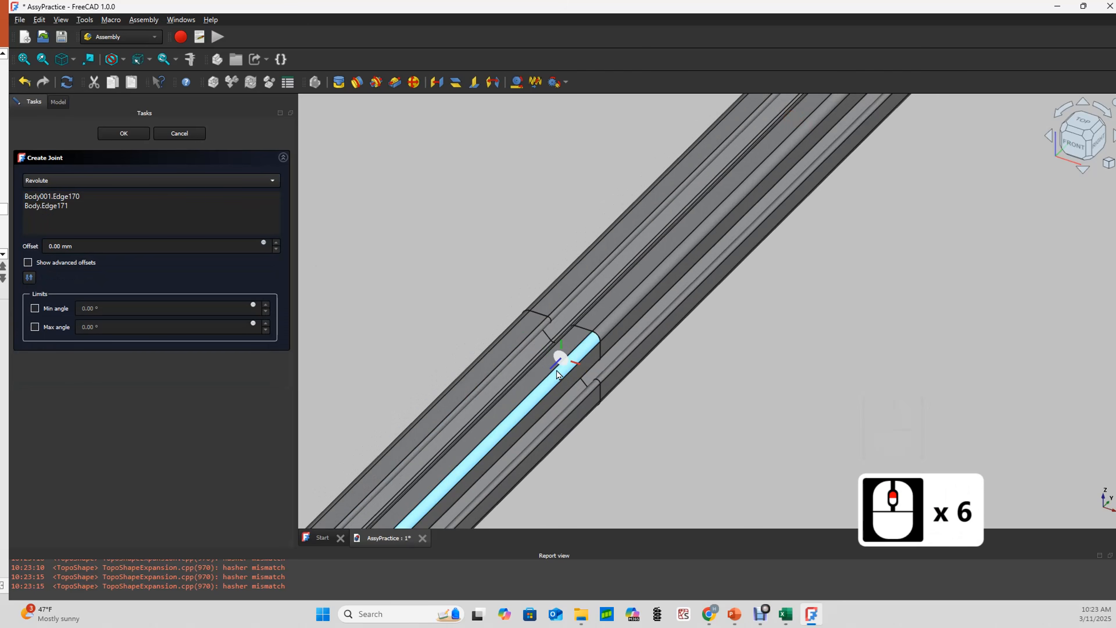
drag(539, 400, 497, 353)
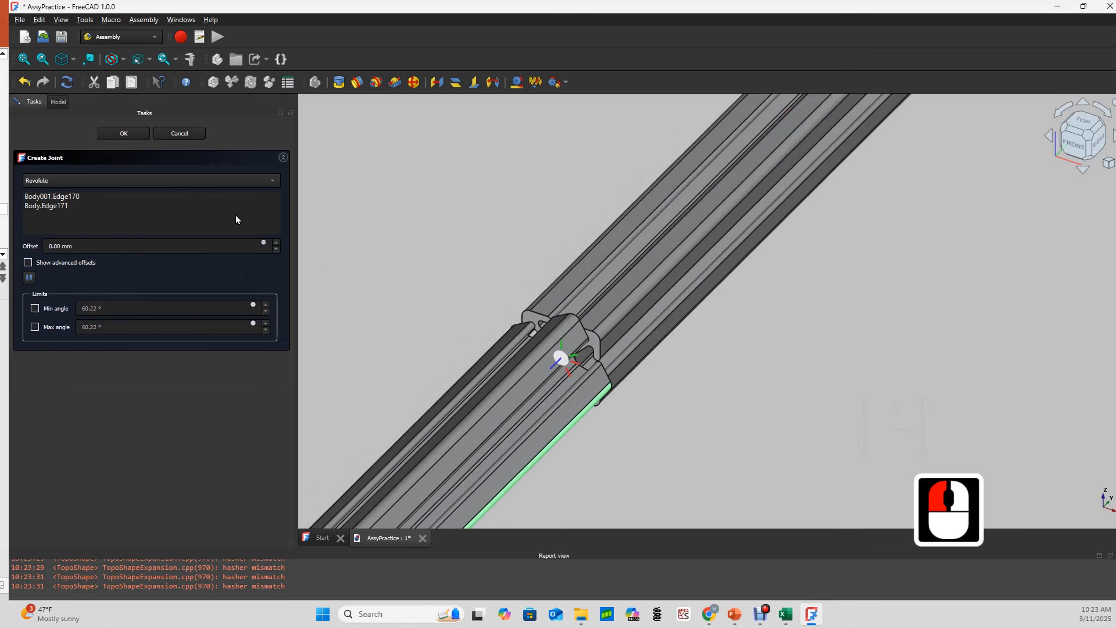
Step: Change the end-hole joint's type to Cylindrical and test how the second brace rotates and slides along the hole axis
click(261, 180)
click(244, 195)
scroll(549, 314, down, 3)
drag(520, 338, 562, 338)
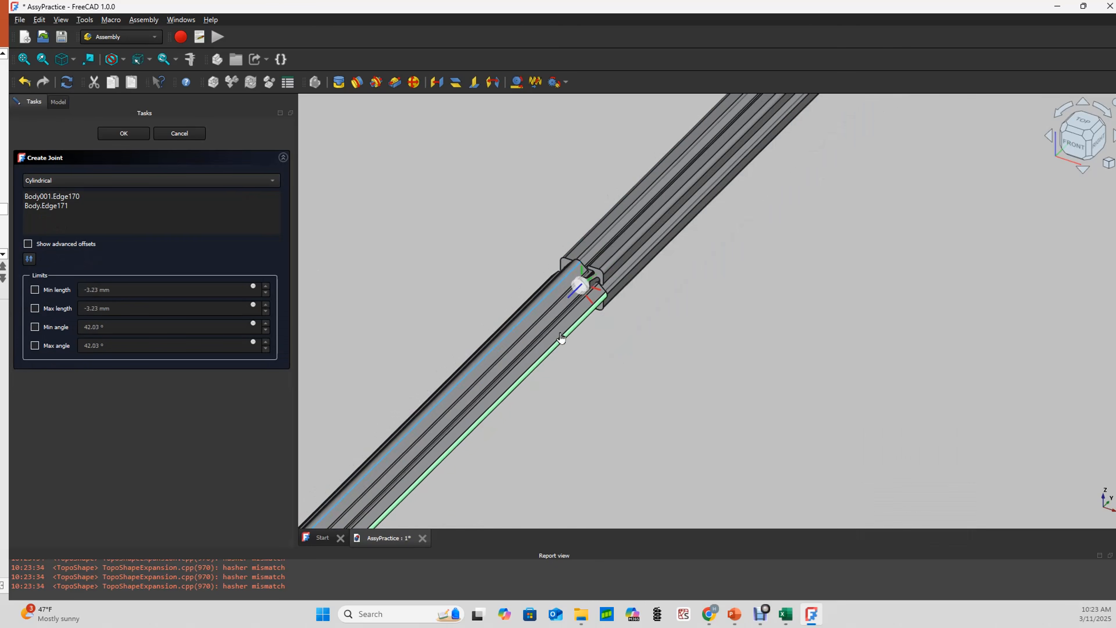
Step: Change the end-hole joint's type to Slider and slide the second brace along the shared hole axis
click(274, 180)
click(244, 189)
drag(513, 345, 584, 283)
Step: Change the end-hole joint's type to Ball and examine where the two brace ends meet
click(268, 180)
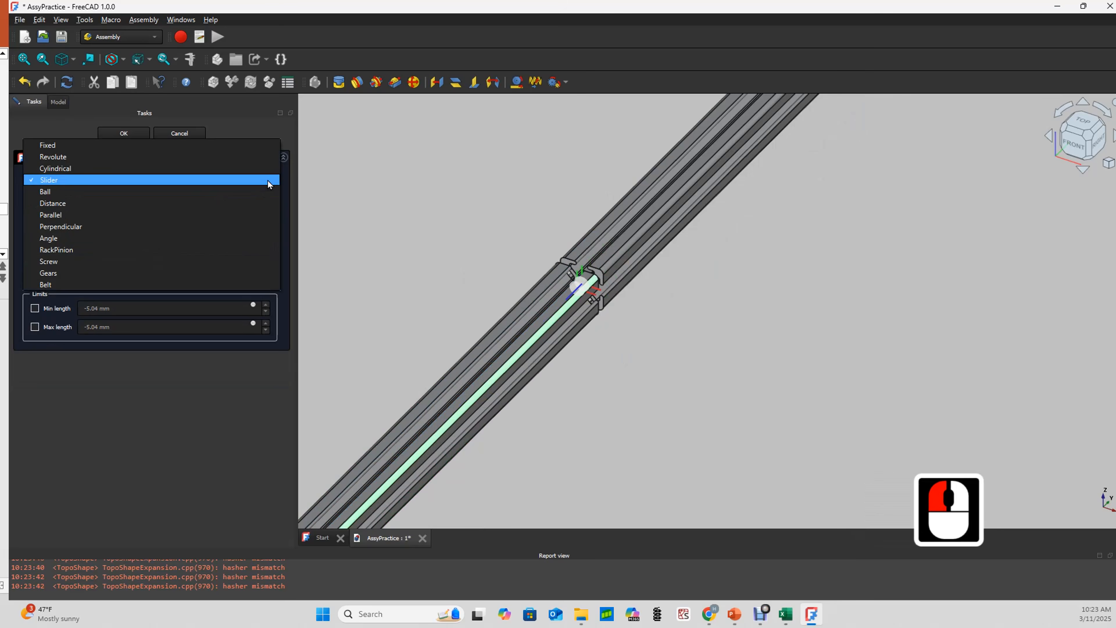
click(247, 191)
click(479, 406)
click(449, 391)
scroll(650, 290, down, 4)
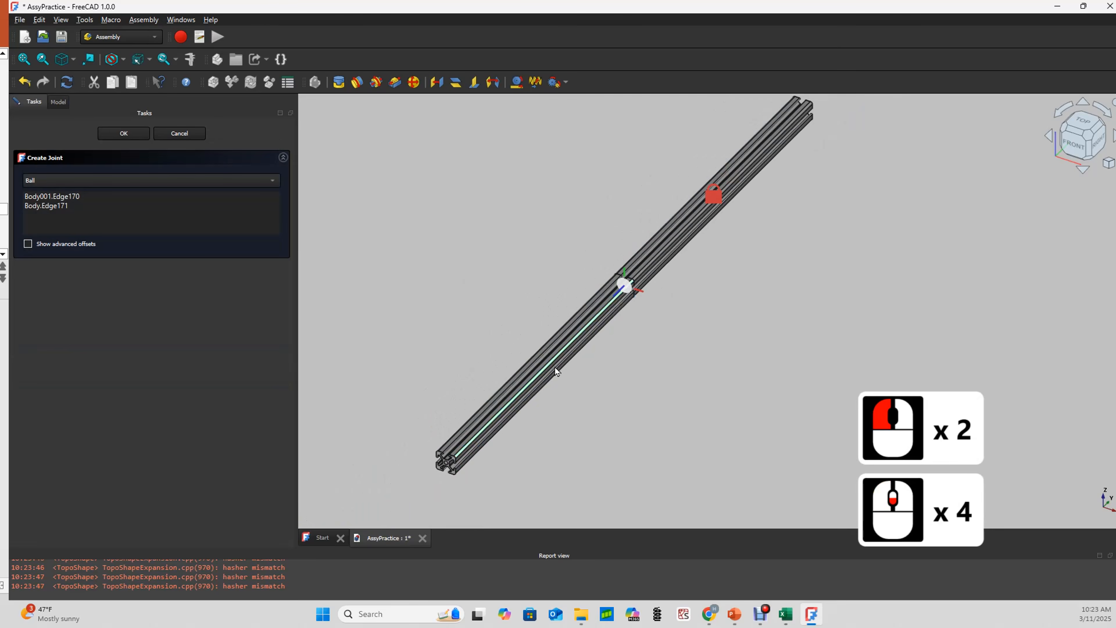
click(474, 414)
scroll(633, 295, down, 3)
scroll(622, 291, up, 9)
scroll(622, 291, up, 5)
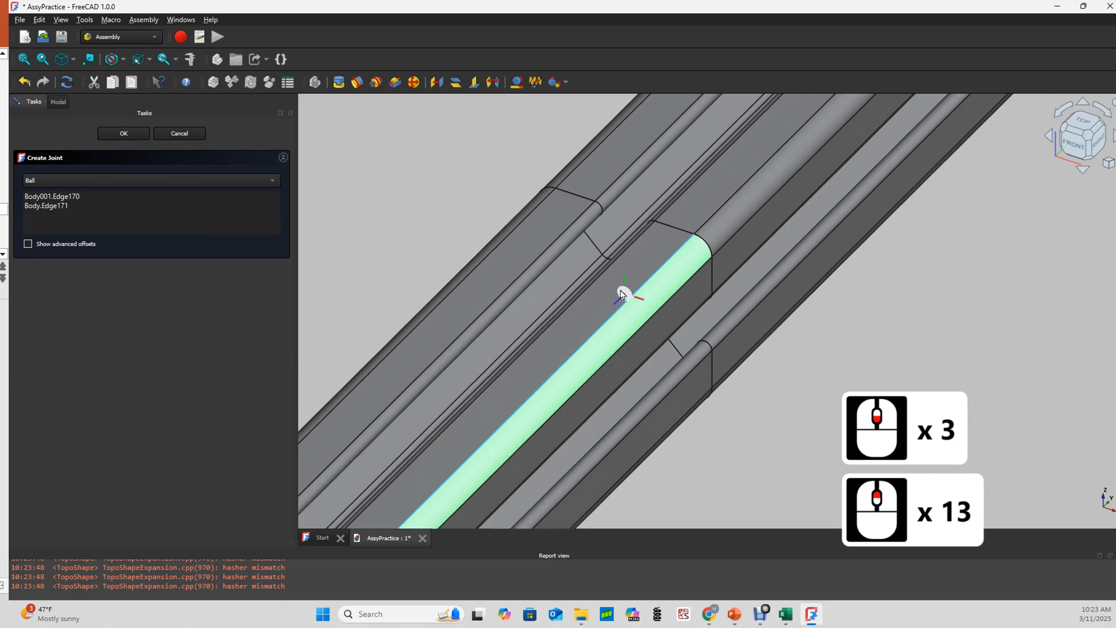
click(881, 374)
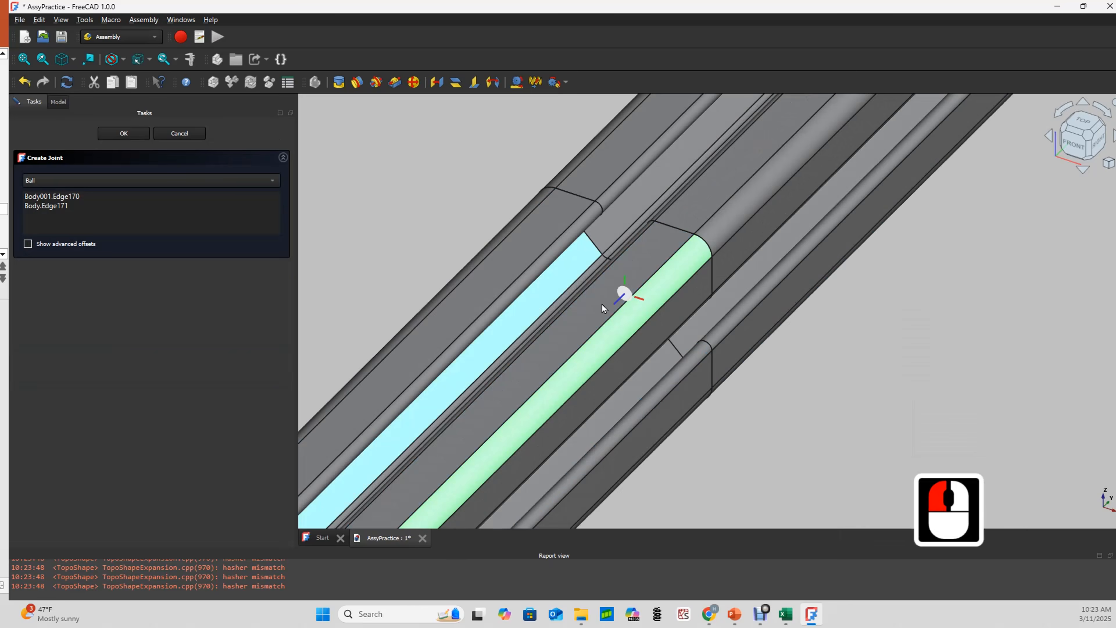
Step: Swing the second brace around the Ball joint at the shared end hole, then cancel the joint
scroll(639, 259, down, 5)
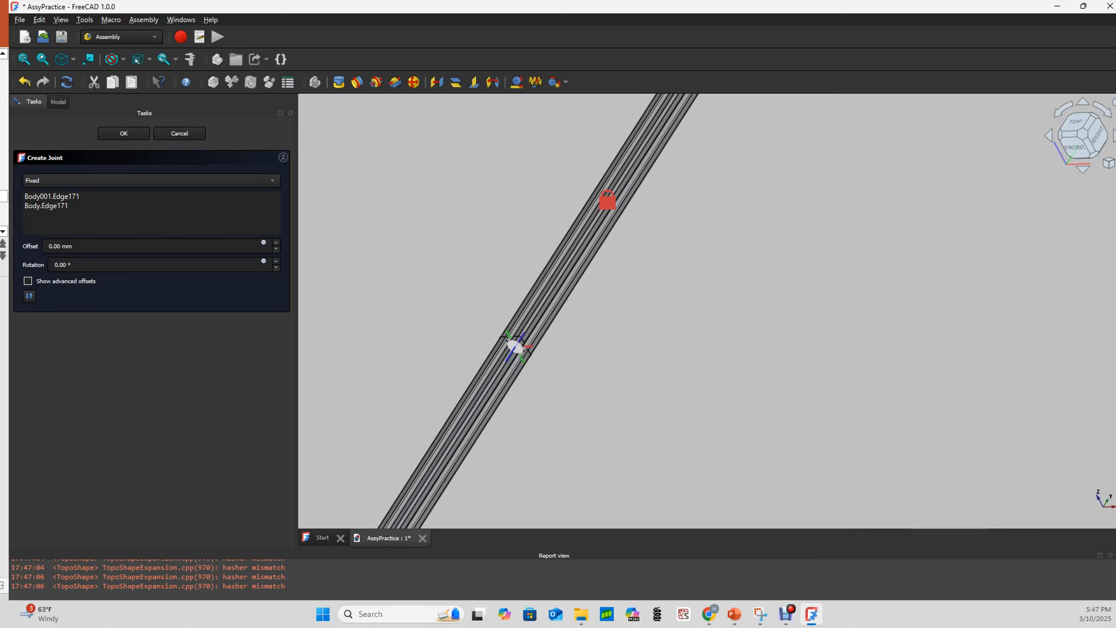
scroll(3, 198, down, 2)
click(3, 256)
click(2, 255)
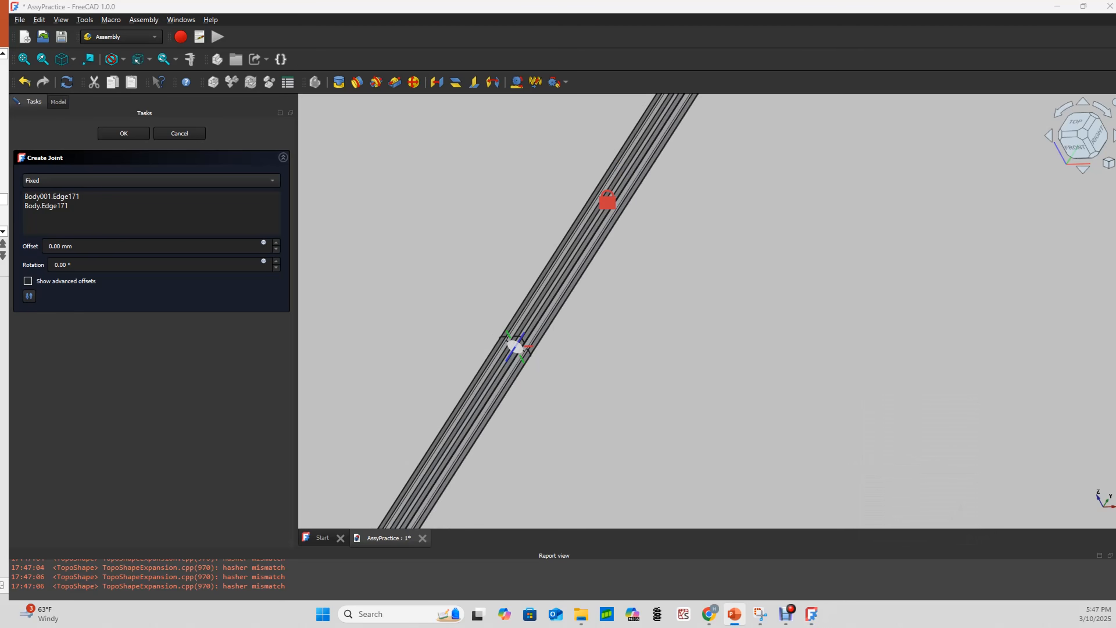
click(3, 243)
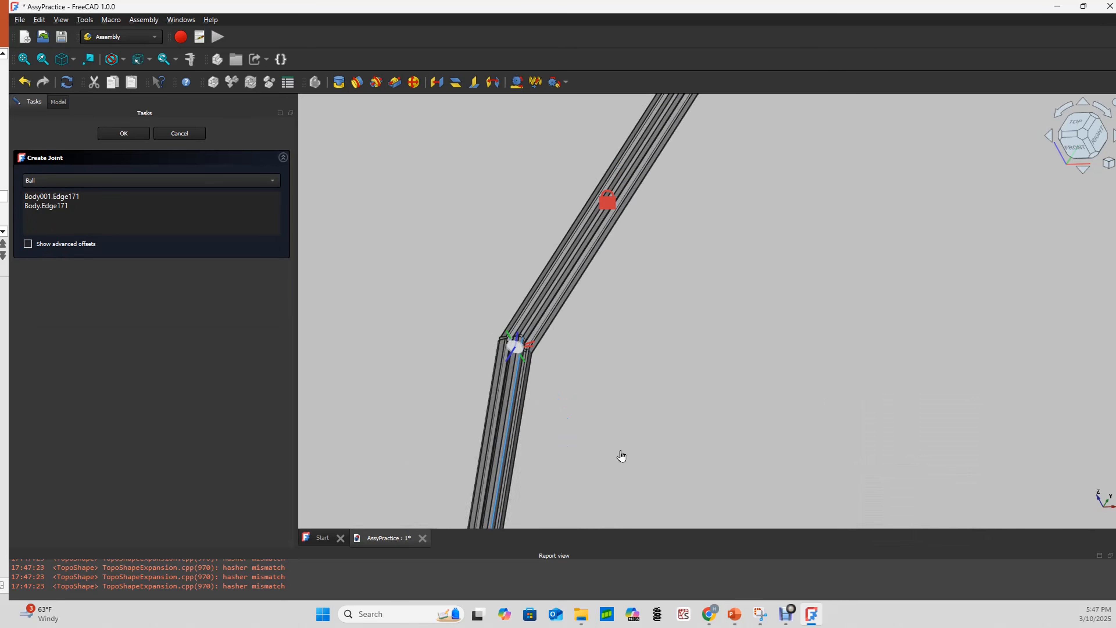
drag(620, 454, 449, 194)
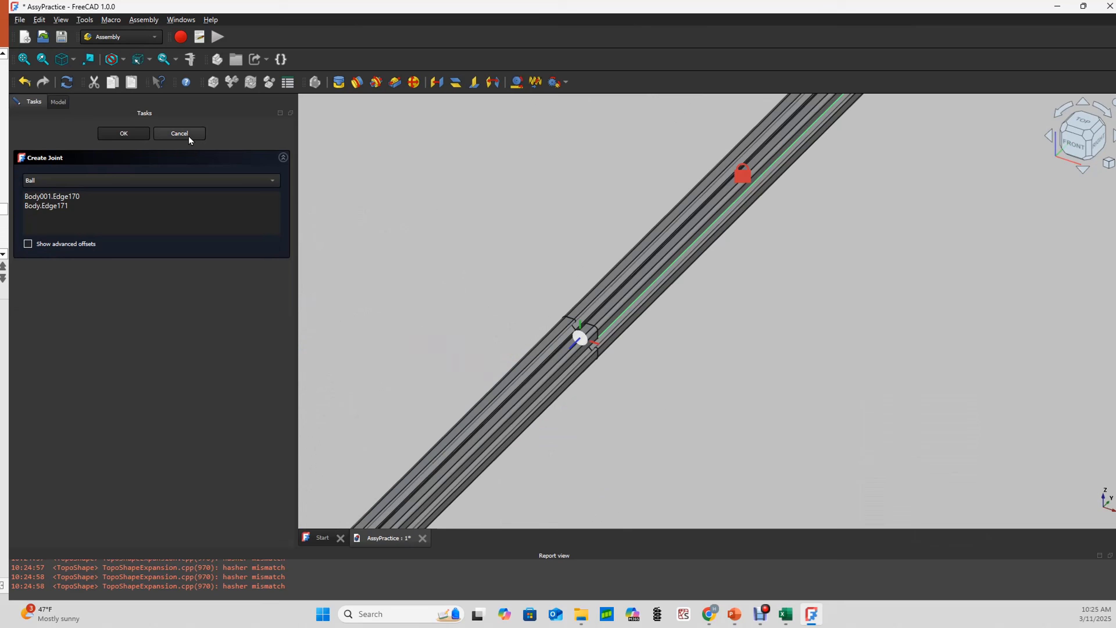
click(188, 135)
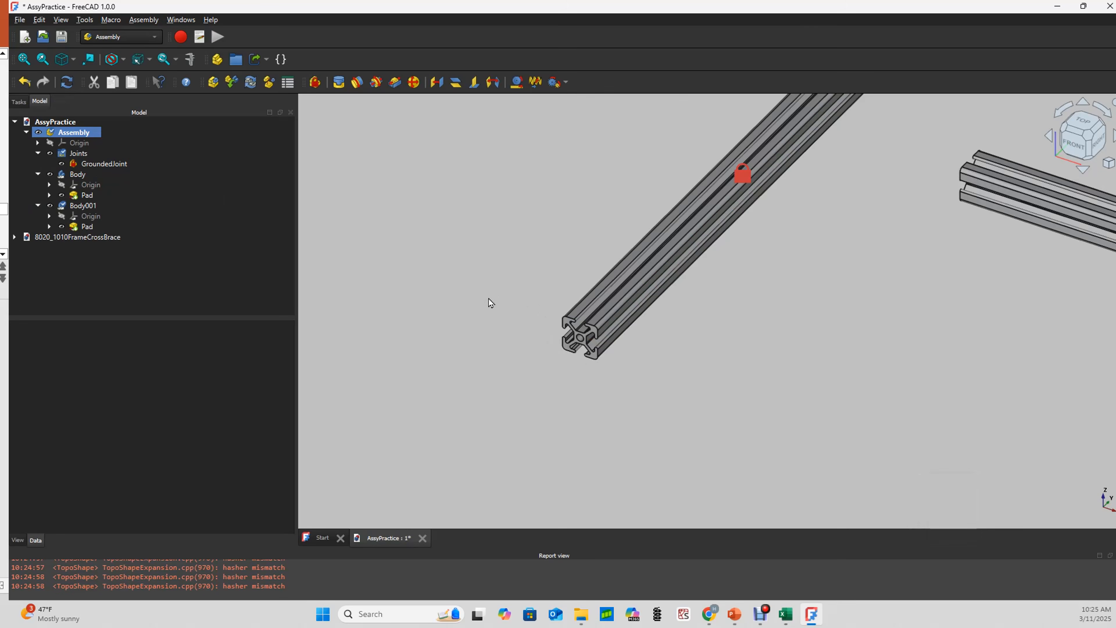
Step: Start a Fixed joint between a long, narrow side face of the second brace and one on the grounded brace
scroll(534, 314, down, 5)
scroll(804, 298, up, 7)
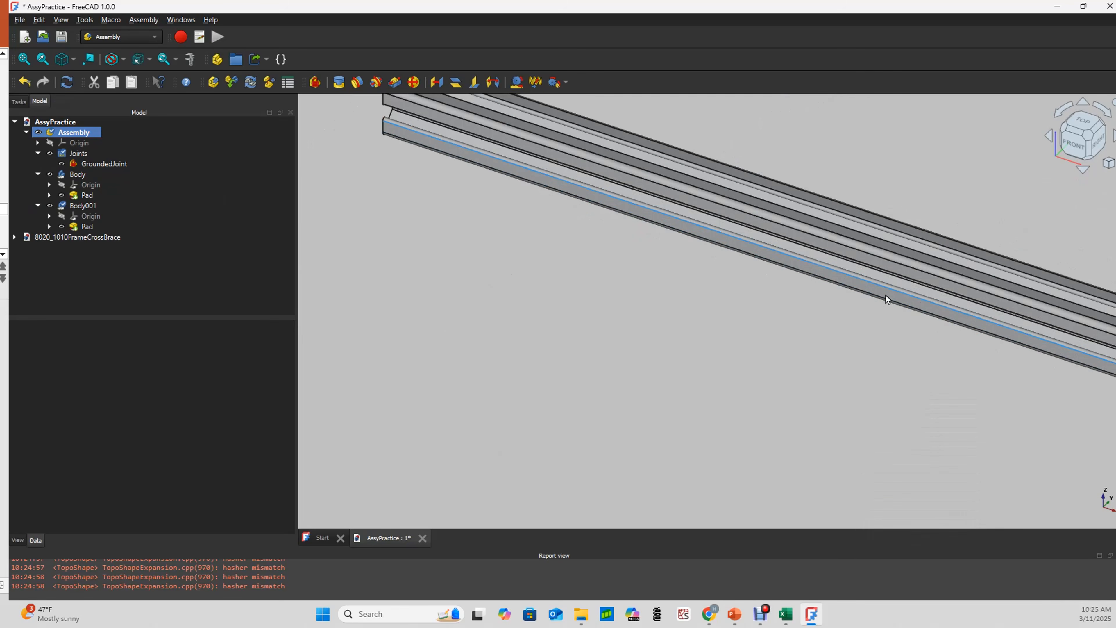
scroll(891, 304, up, 2)
scroll(876, 280, down, 5)
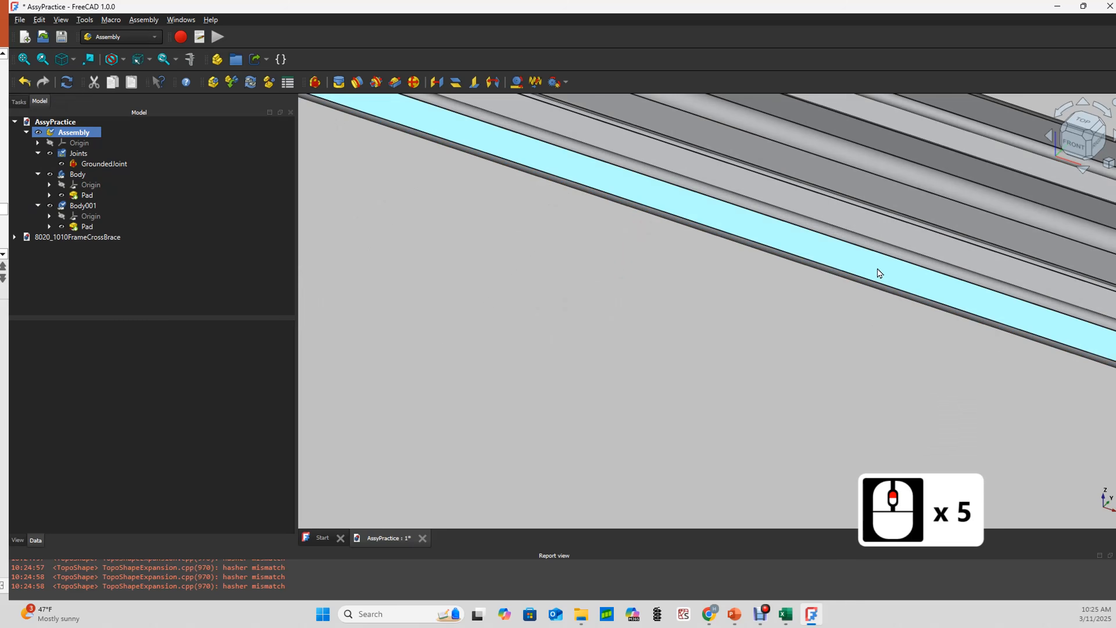
click(877, 270)
scroll(1030, 381, down, 9)
scroll(1031, 380, down, 2)
scroll(714, 387, up, 8)
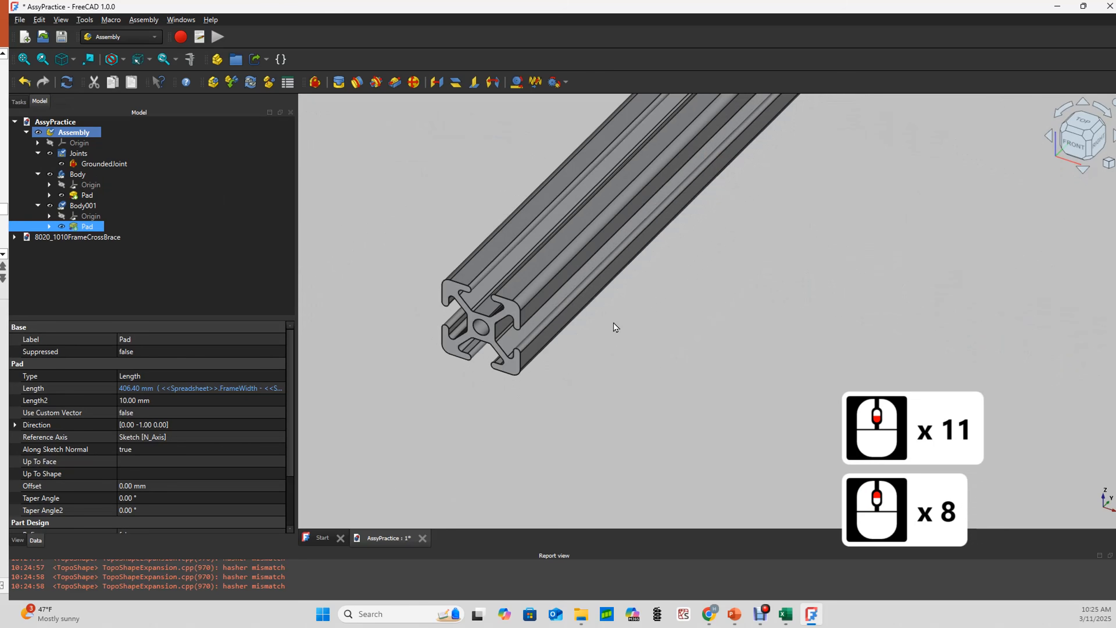
ctrl+click(536, 308)
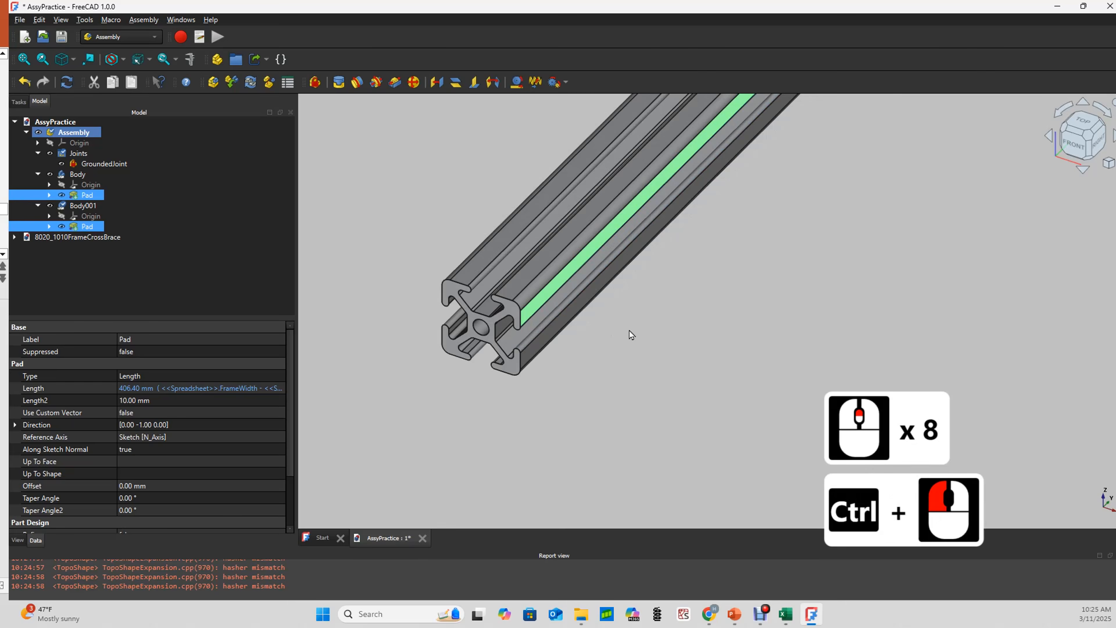
scroll(632, 341, down, 7)
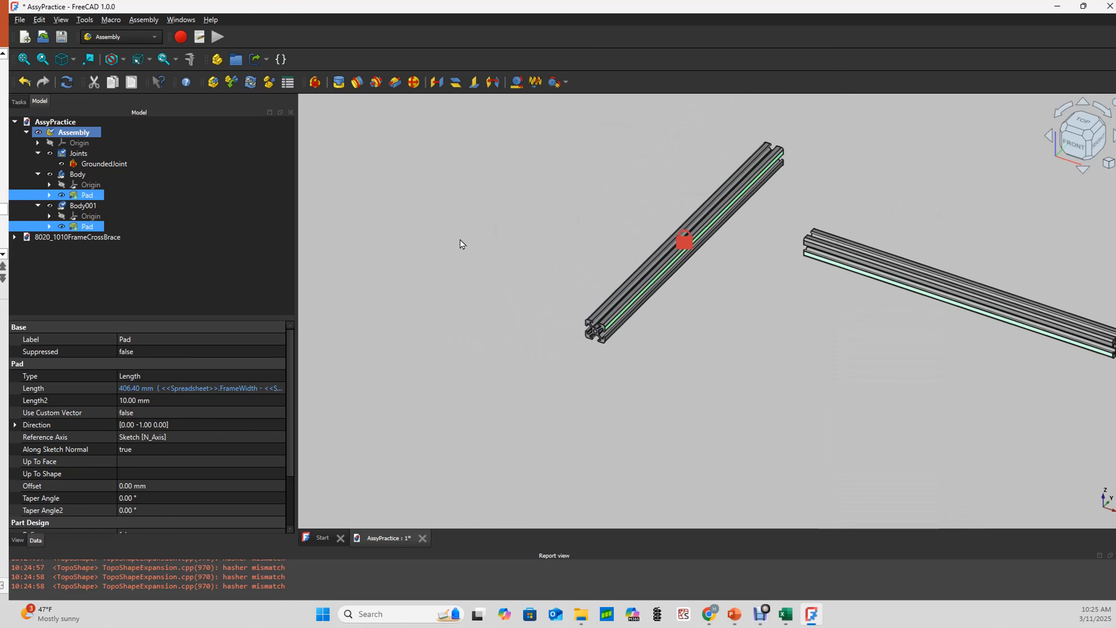
click(338, 83)
scroll(641, 244, up, 2)
scroll(619, 301, up, 4)
scroll(604, 328, up, 2)
scroll(893, 164, down, 6)
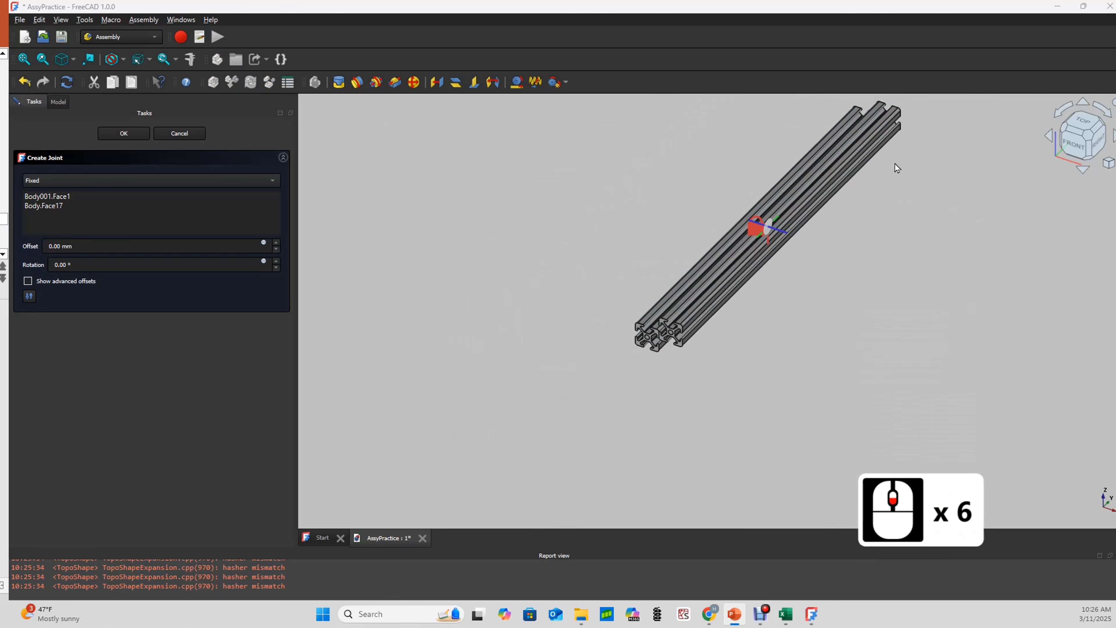
scroll(887, 133, up, 2)
scroll(881, 149, down, 2)
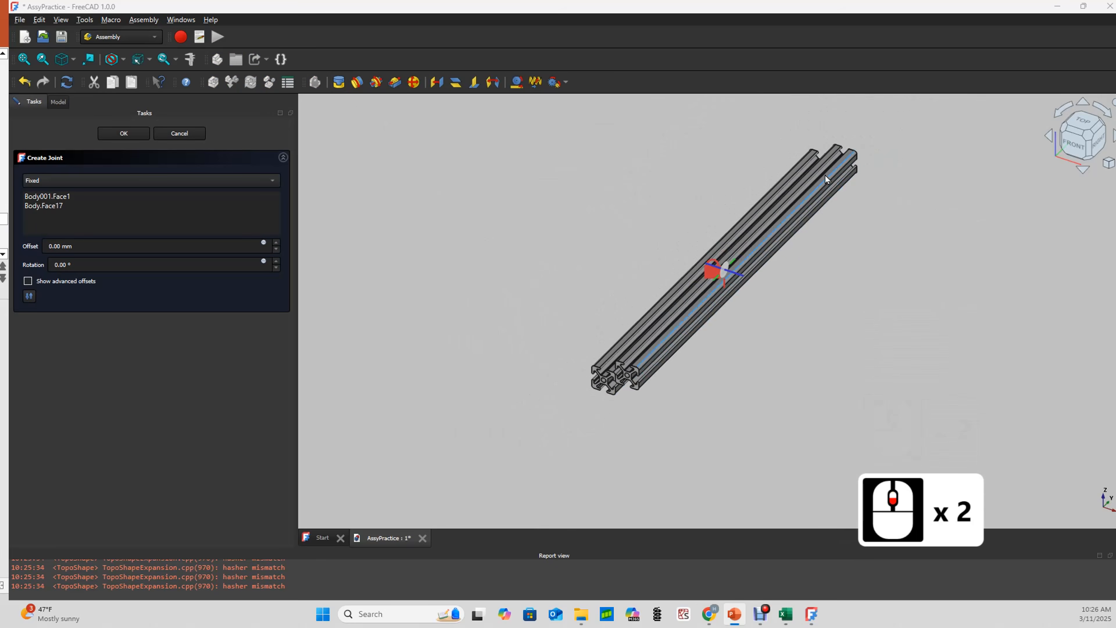
scroll(825, 176, up, 1)
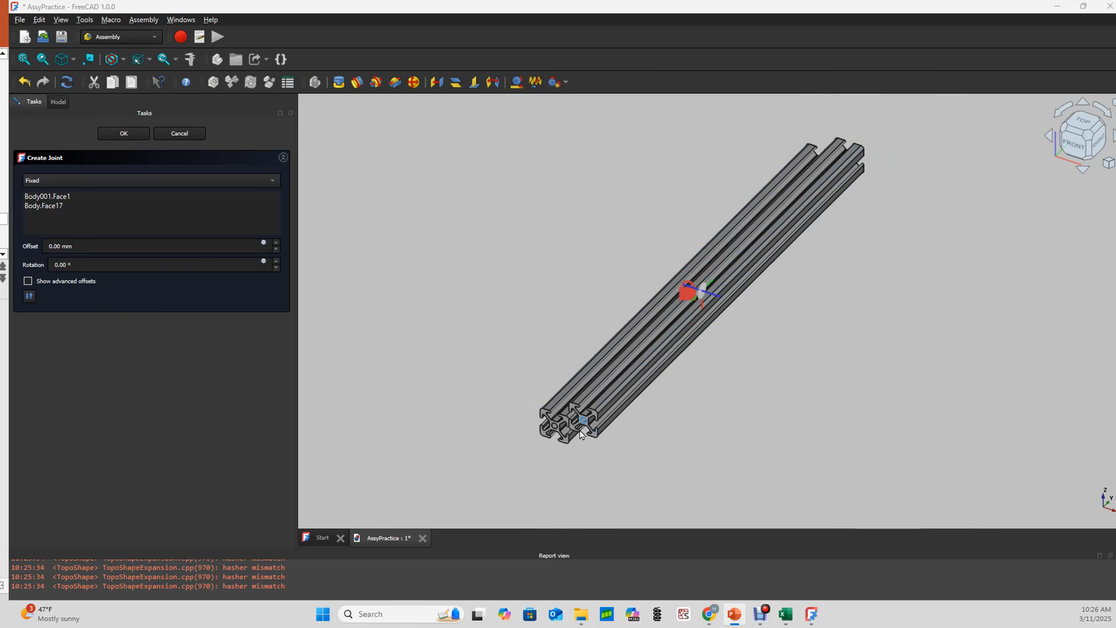
Step: Change the face-to-face joint's type to Slider and slide the second brace sideways away from the grounded brace
click(135, 181)
click(112, 214)
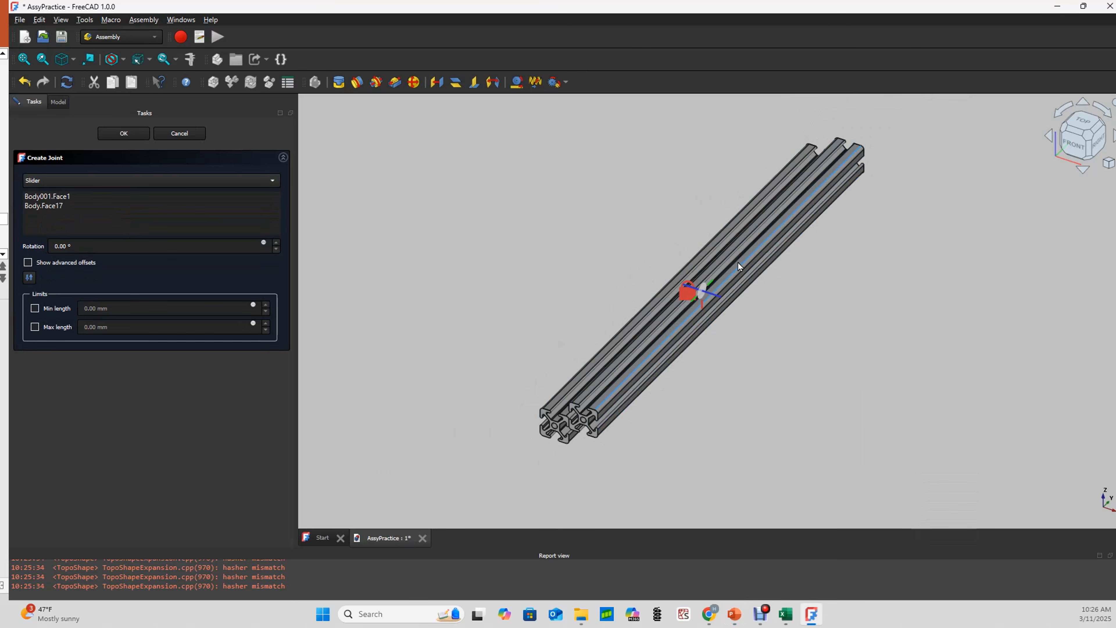
scroll(705, 307, up, 2)
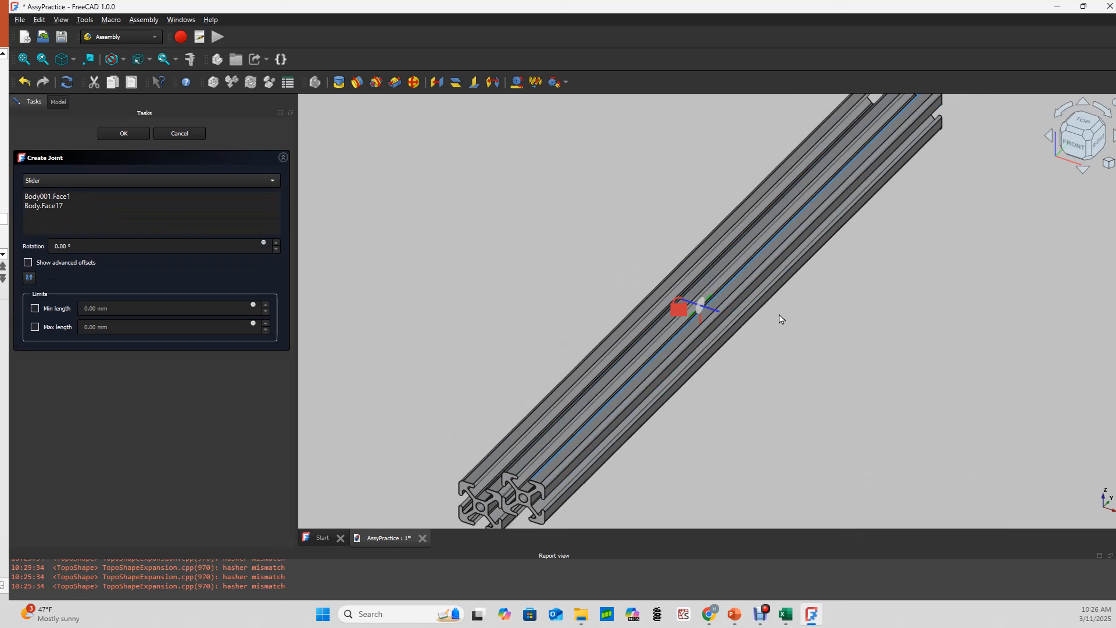
scroll(779, 314, down, 3)
drag(681, 388, 749, 361)
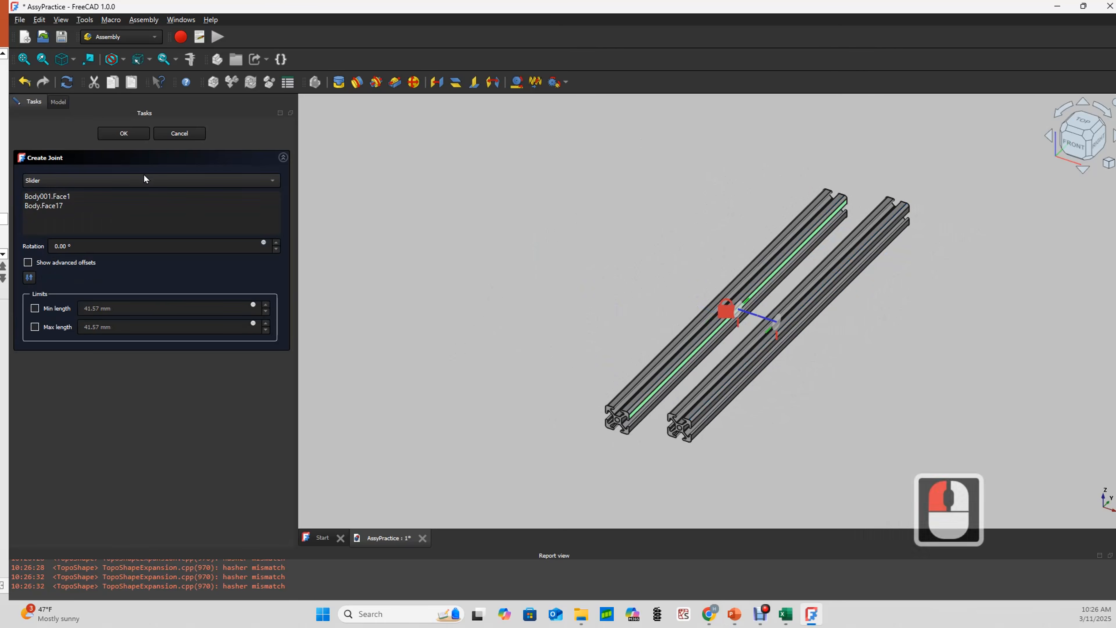
Step: Change the face-to-face joint's type to Cylindrical and test rotating and sliding the second brace about the face normal
click(156, 178)
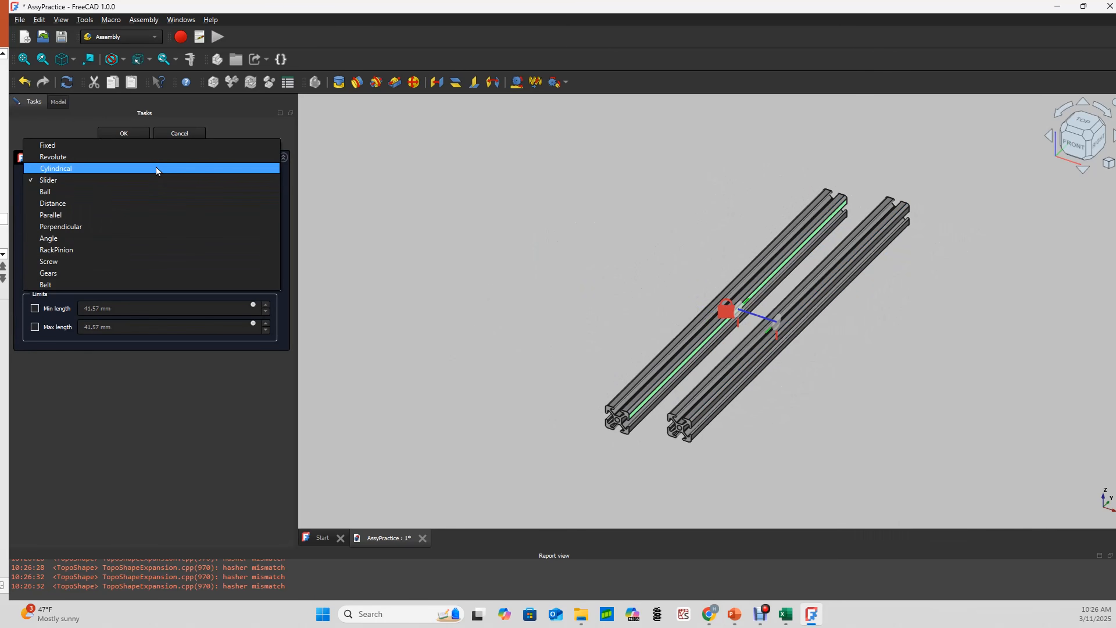
click(156, 168)
drag(697, 415, 759, 197)
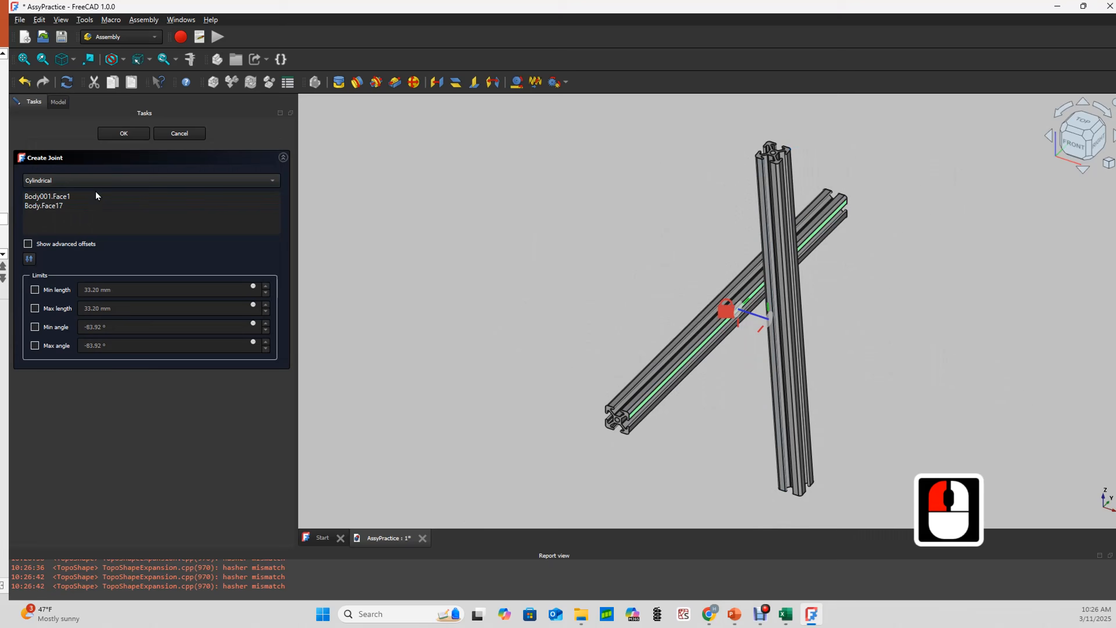
Step: Change the face-to-face joint's type to Revolute and rotate the second brace against the grounded brace
click(104, 181)
click(104, 168)
drag(787, 299, 735, 317)
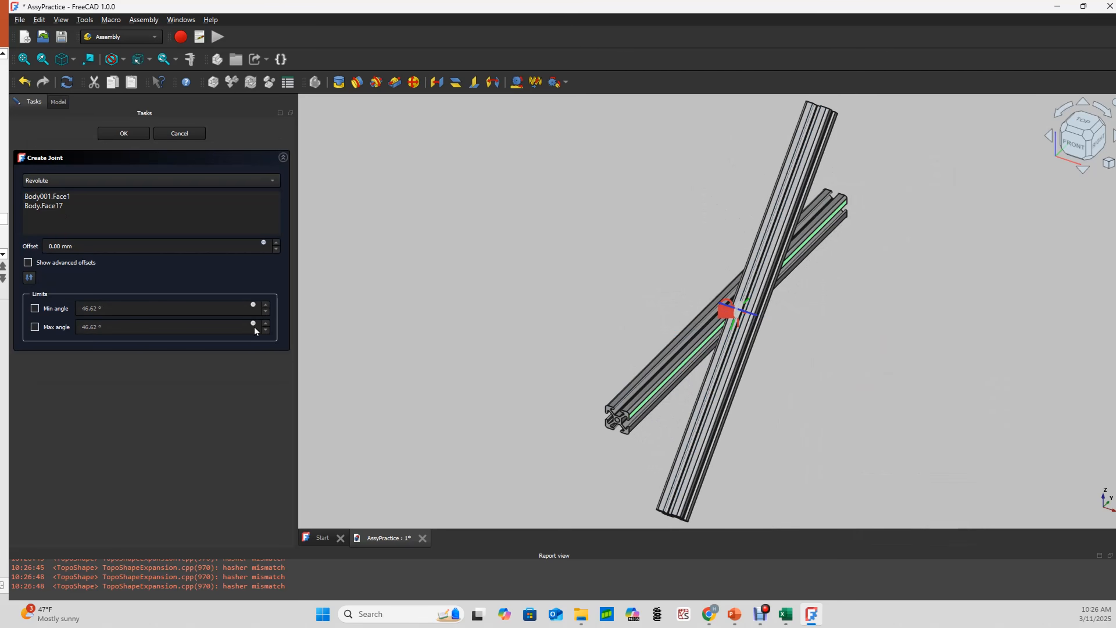
Step: Change the face-to-face joint's type to Ball, swing the second brace about the face centre, then cancel the joint
click(273, 180)
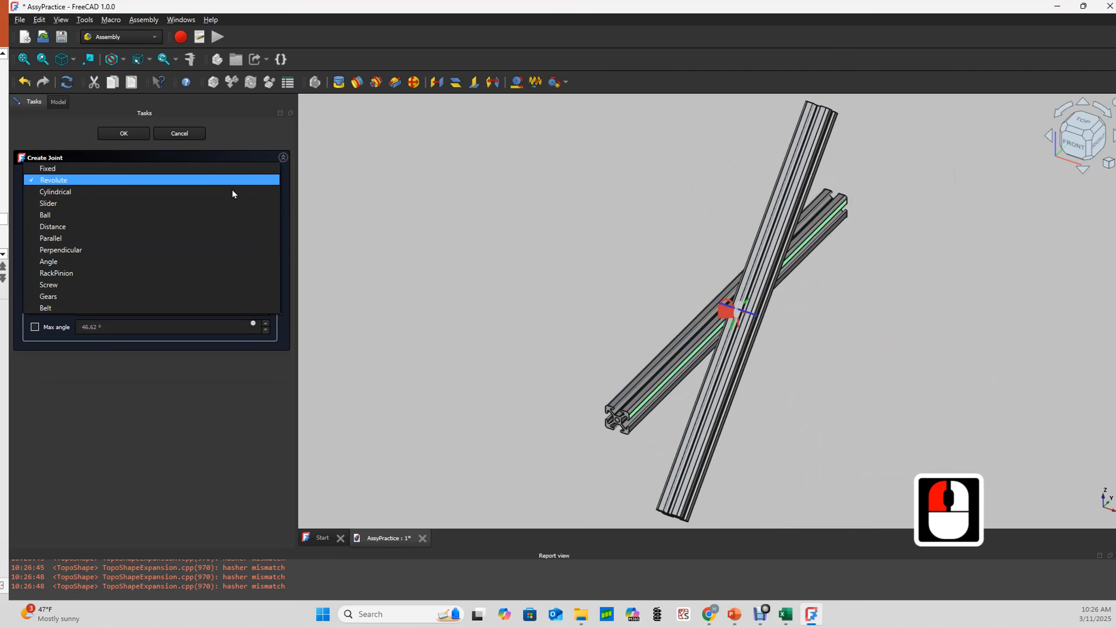
click(200, 217)
drag(479, 539, 747, 215)
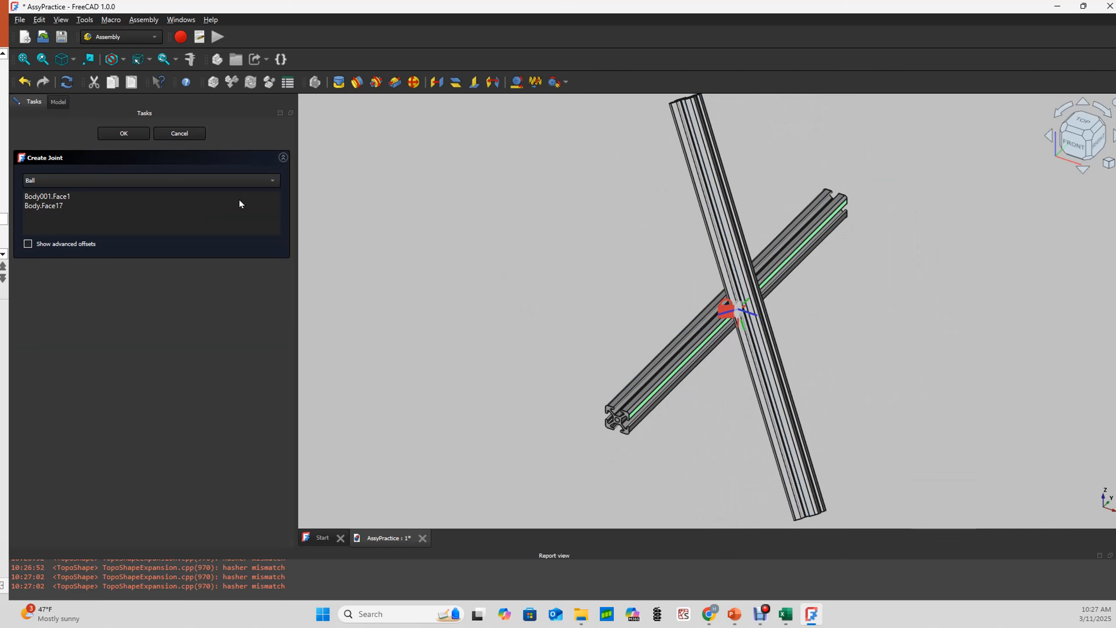
click(179, 133)
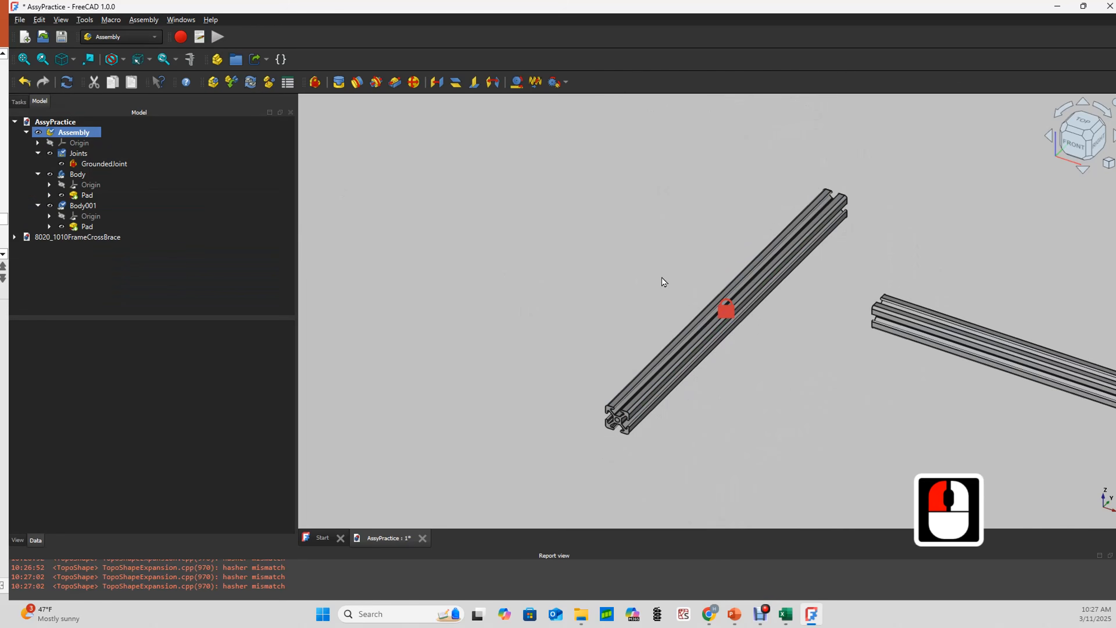
Step: Create a Fixed joint between the inner face of the second brace's end hole and the grounded brace's end hole
scroll(447, 298, down, 3)
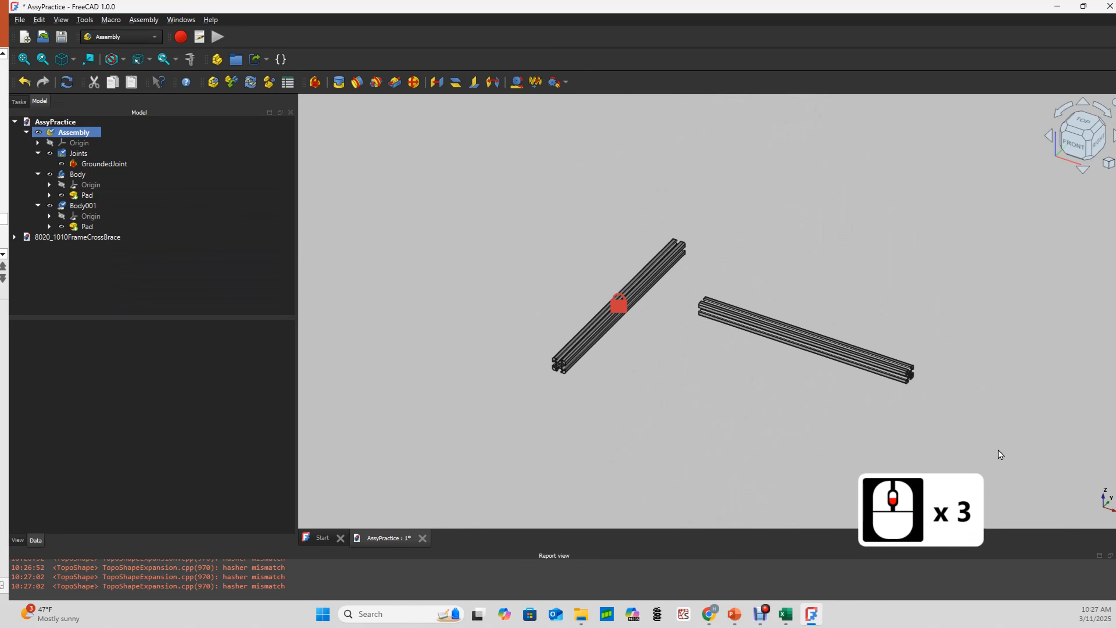
scroll(916, 414, up, 14)
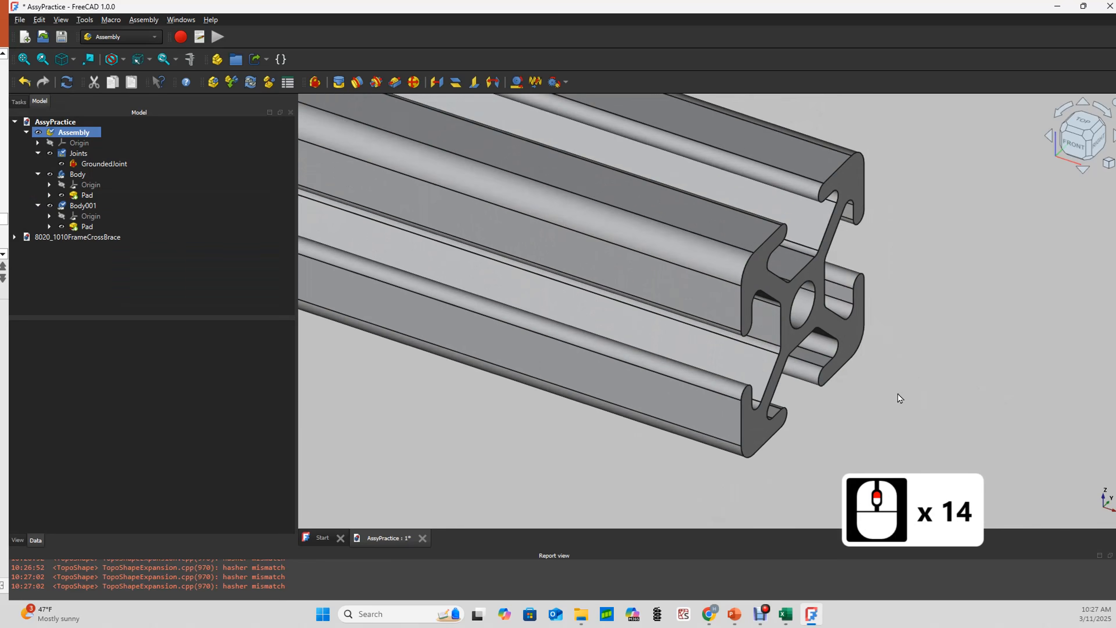
scroll(897, 395, up, 3)
click(725, 244)
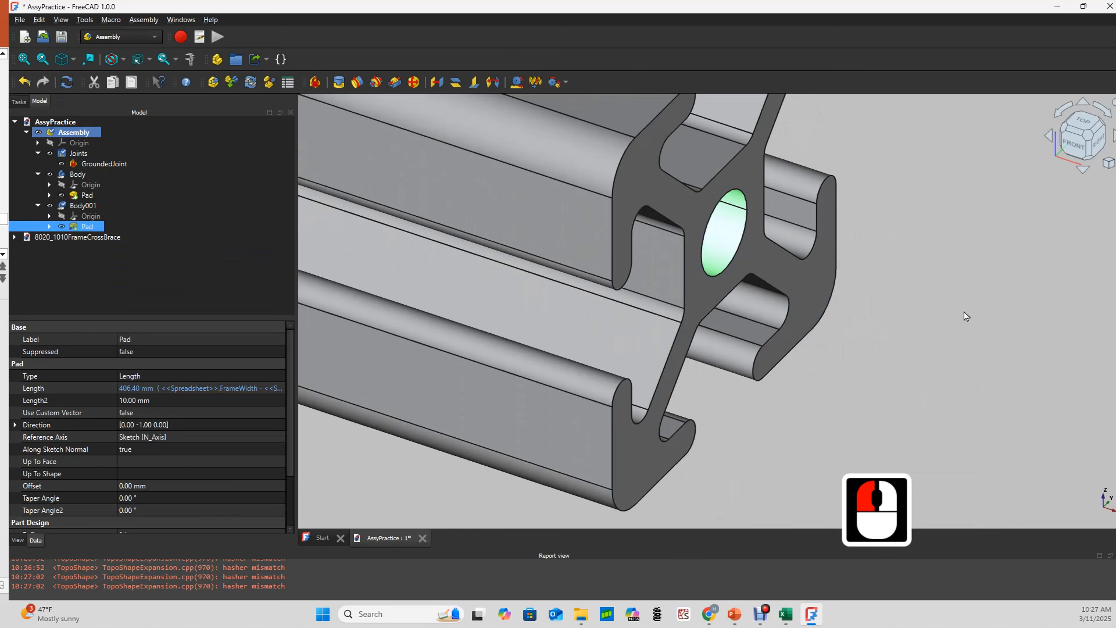
scroll(967, 313, down, 14)
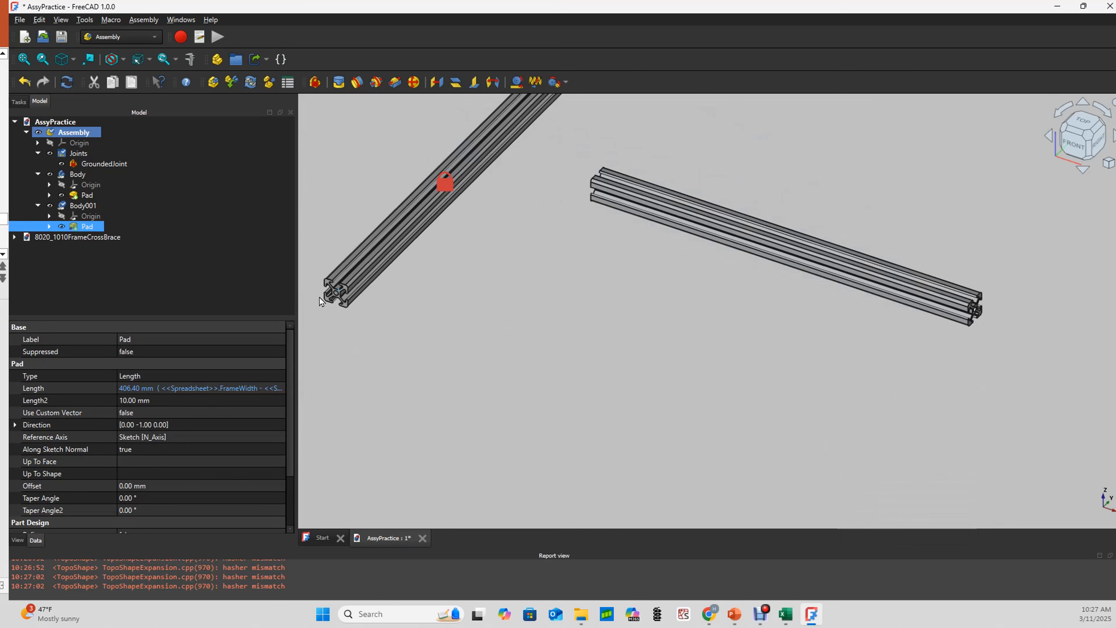
scroll(319, 297, up, 11)
scroll(426, 330, down, 7)
scroll(422, 306, up, 11)
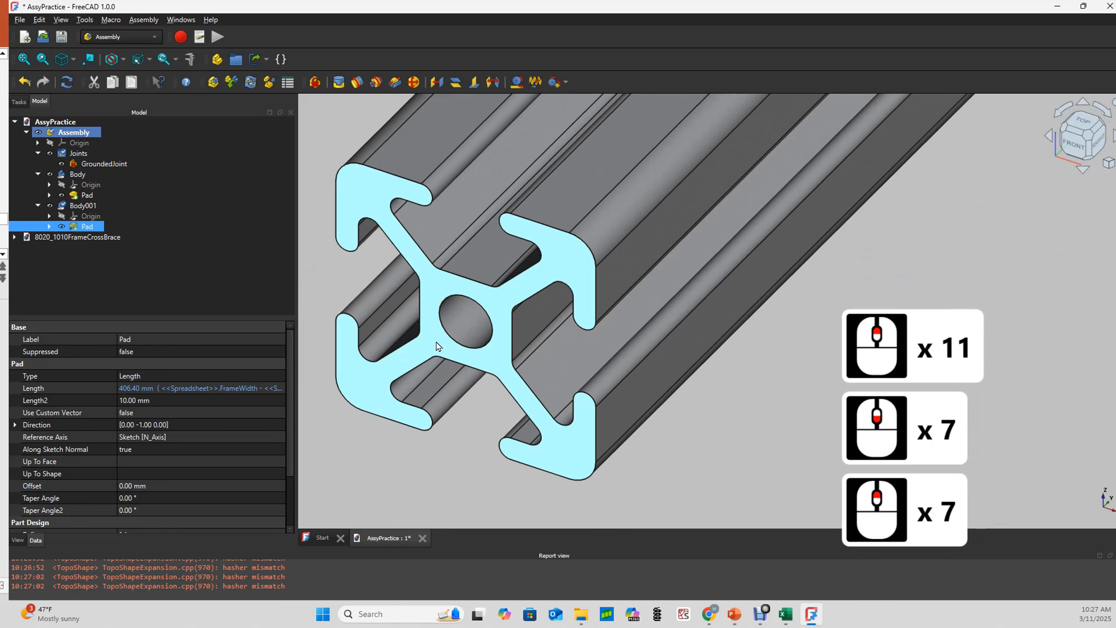
ctrl+click(487, 290)
scroll(458, 324, down, 8)
scroll(458, 325, down, 10)
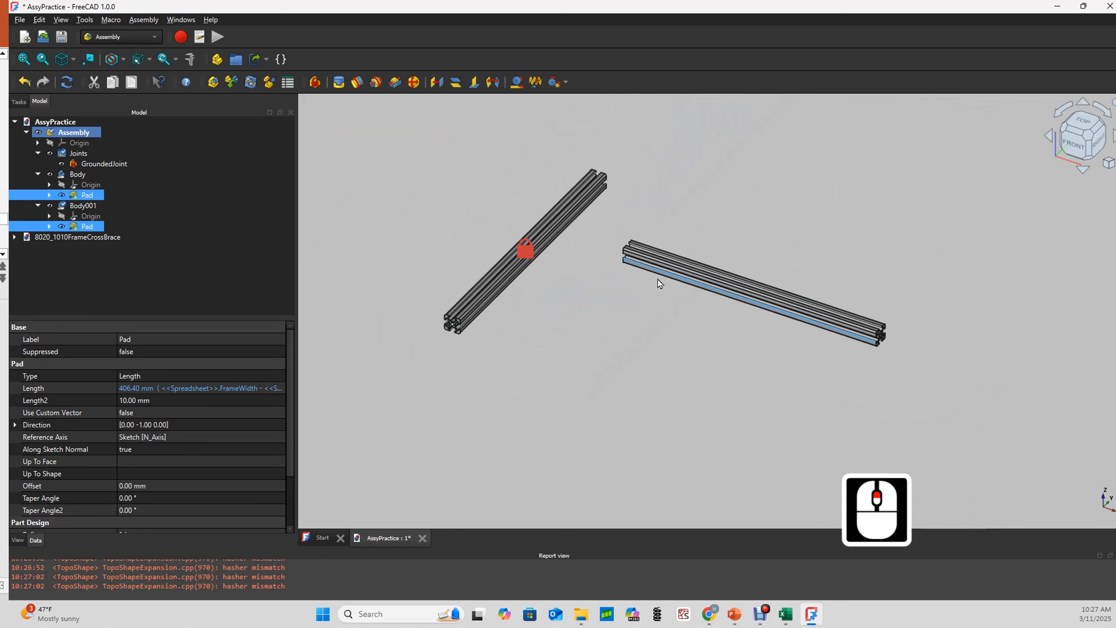
click(339, 82)
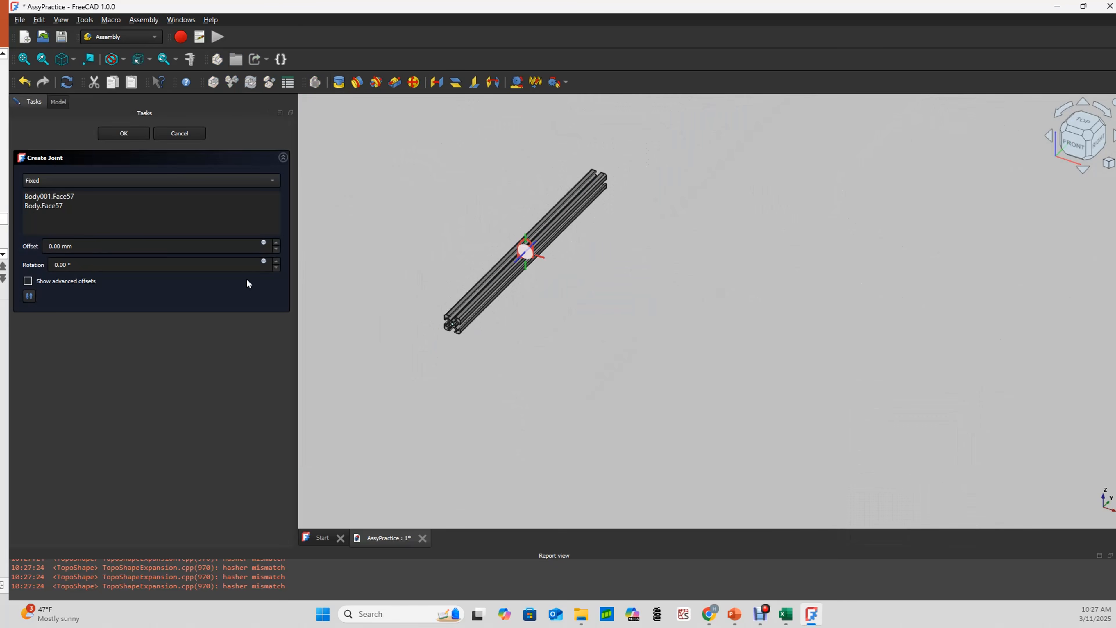
Step: Reverse the Fixed hole joint's direction and set its offset to 20 mm
click(29, 296)
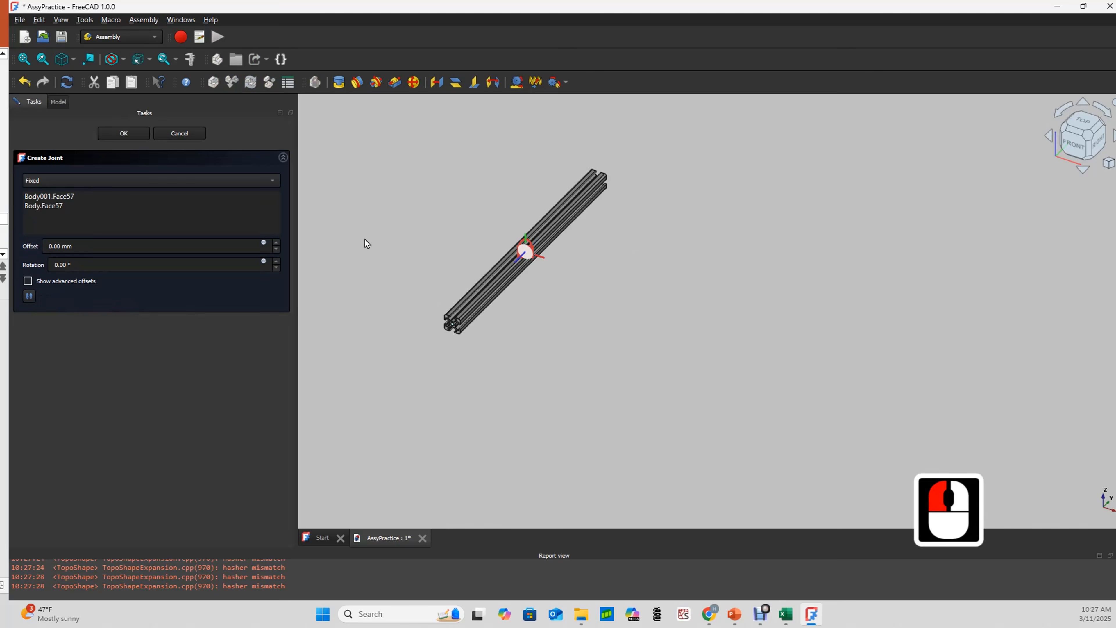
scroll(418, 260, down, 5)
scroll(503, 243, up, 10)
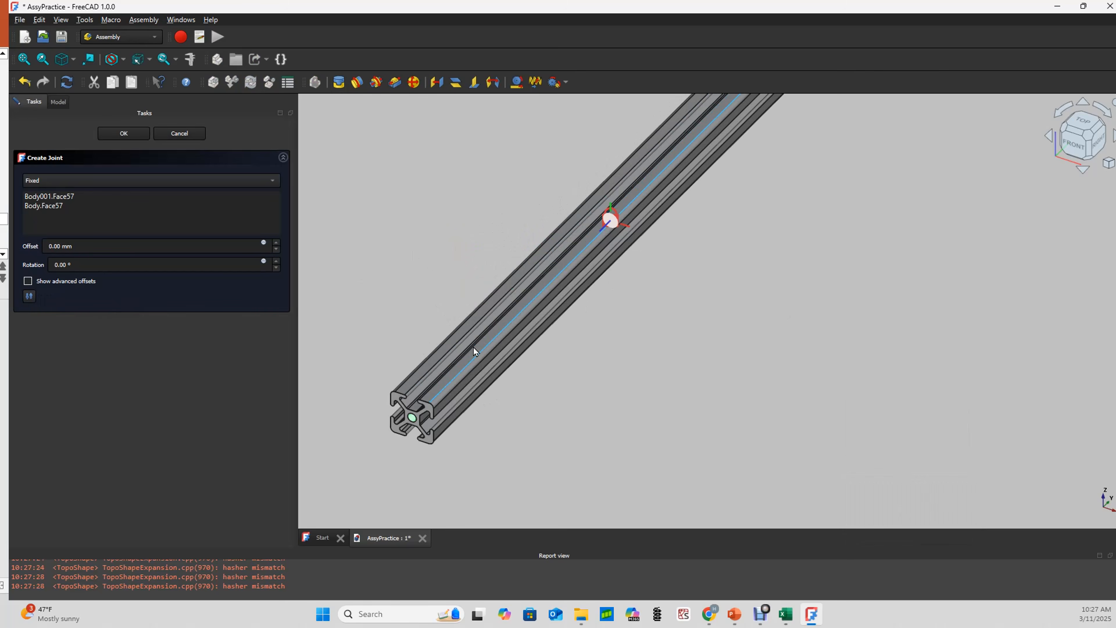
scroll(706, 391, down, 1)
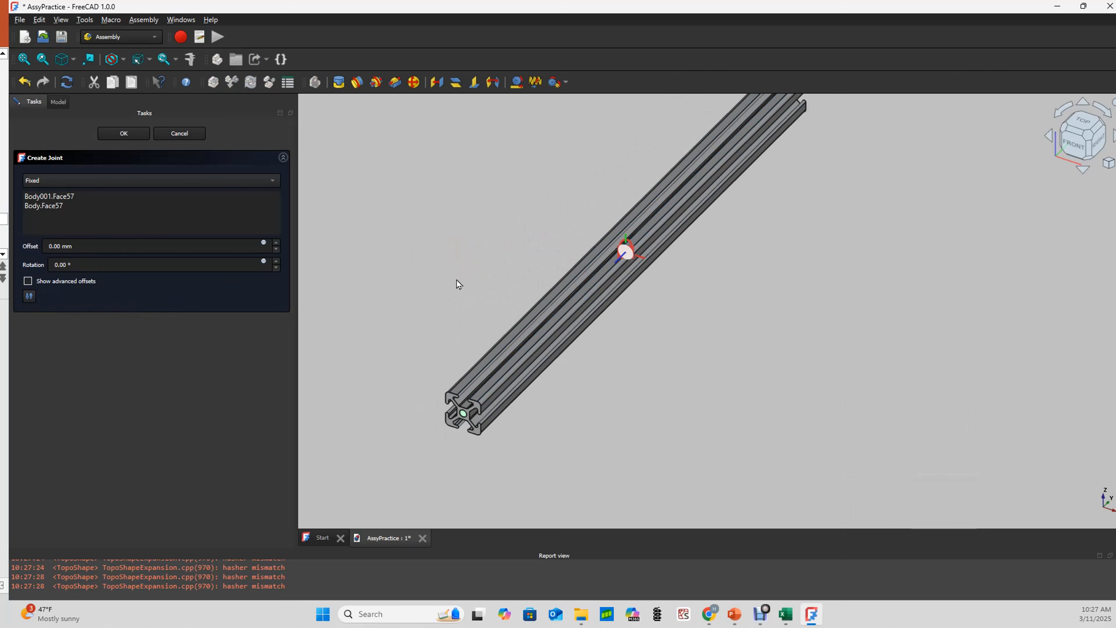
click(51, 246)
key(BackSpace)
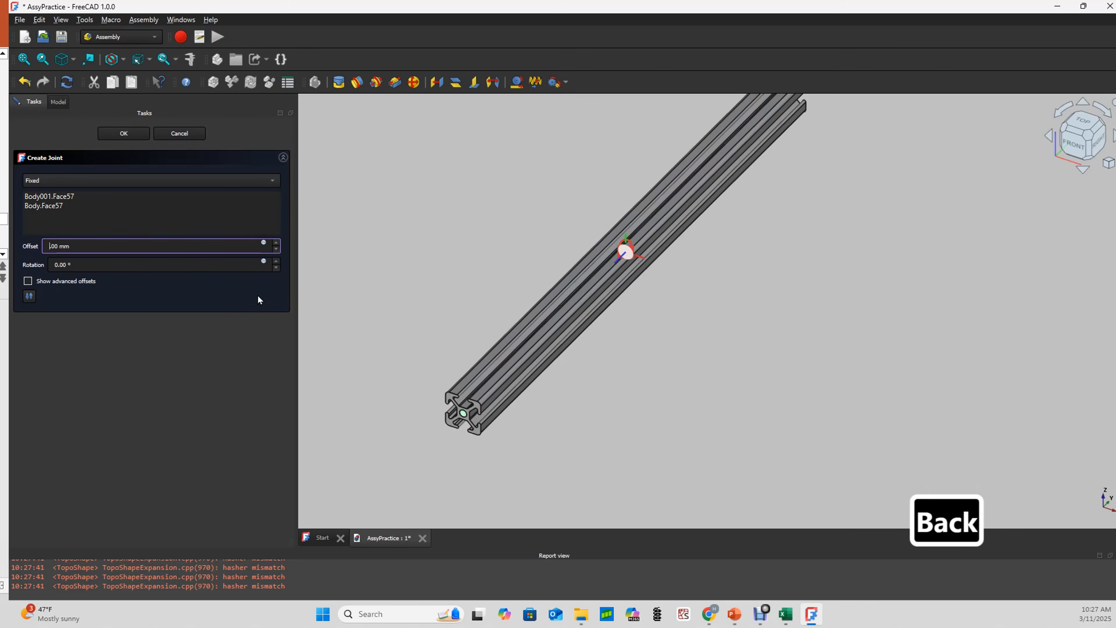
text(20.)
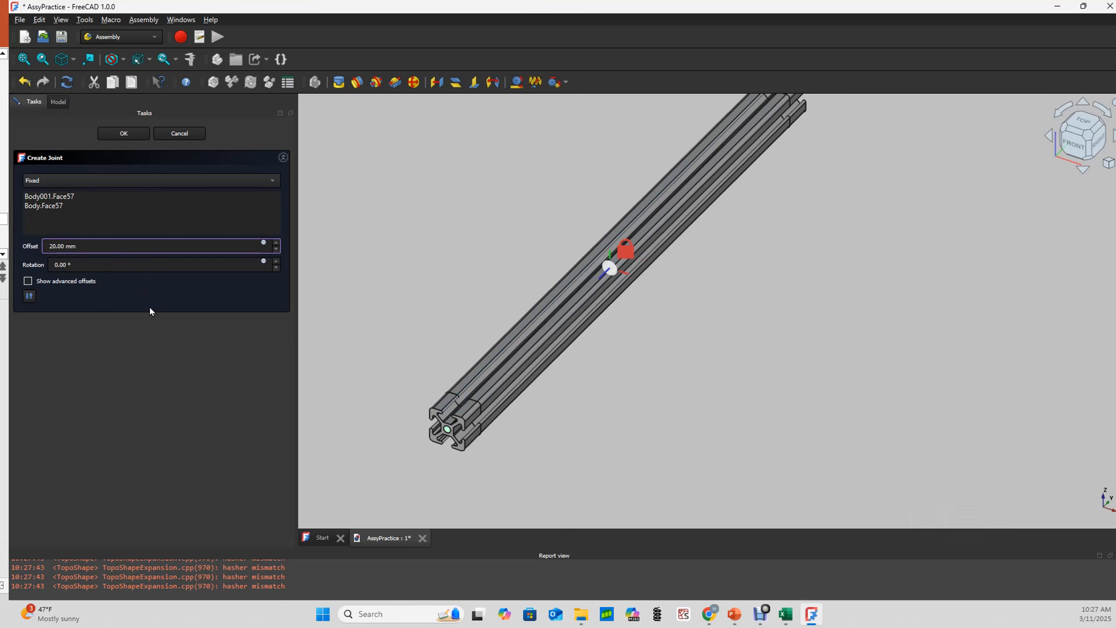
click(150, 360)
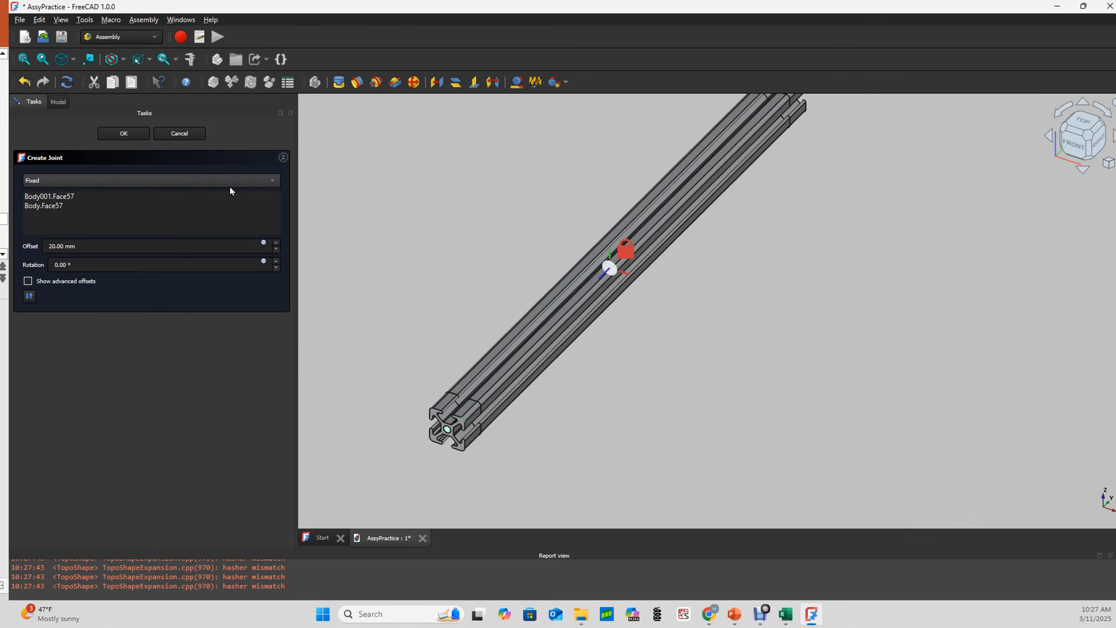
Step: Change the hole joint's type to Revolute and test rotating the second brace about the hole axis
click(264, 183)
click(248, 192)
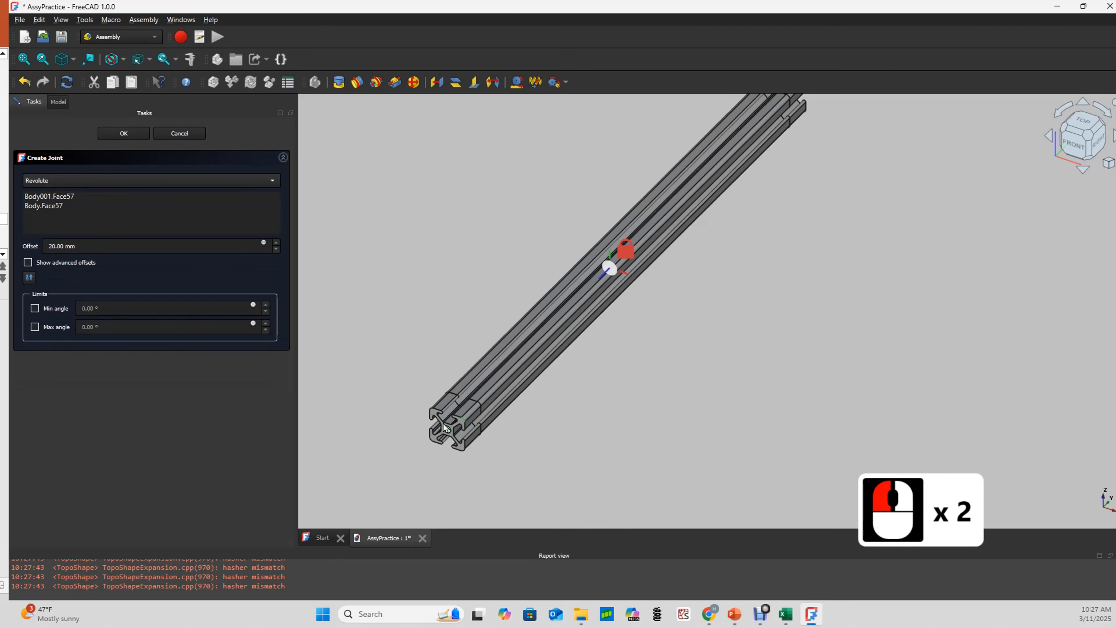
mouse_move(445, 407)
mouse_down()
mouse_move(413, 437)
mouse_move(448, 369)
mouse_move(530, 536)
mouse_move(484, 445)
mouse_move(411, 352)
mouse_move(498, 476)
mouse_move(448, 411)
mouse_up()
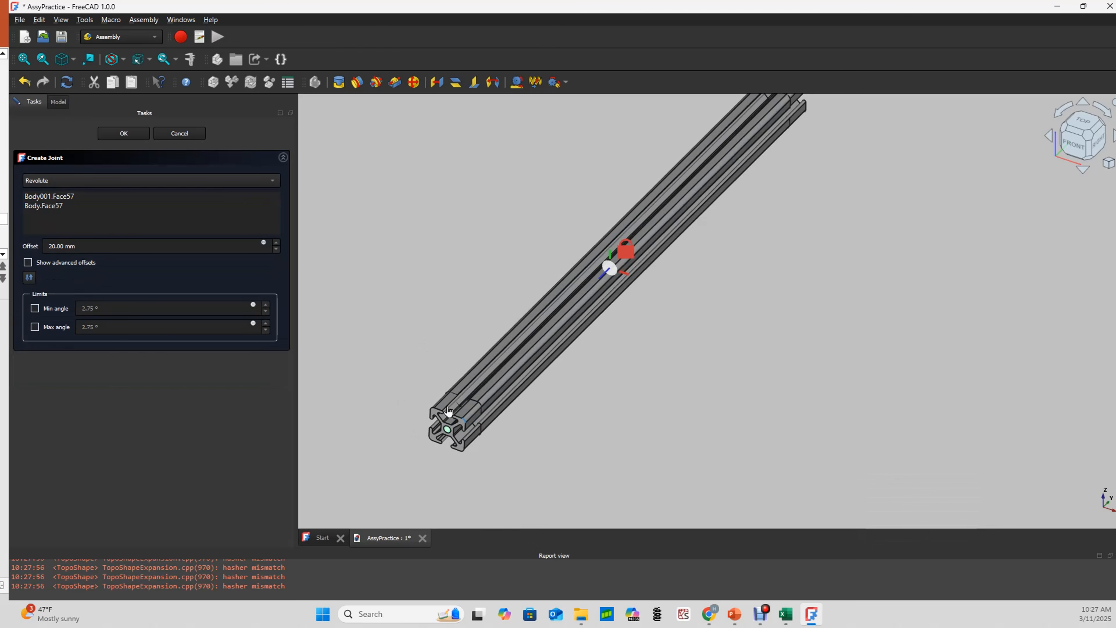
Step: Try the hole joint as Cylindrical and as Slider, moving the second brace along the hole axis
click(270, 181)
click(253, 191)
drag(465, 424, 218, 191)
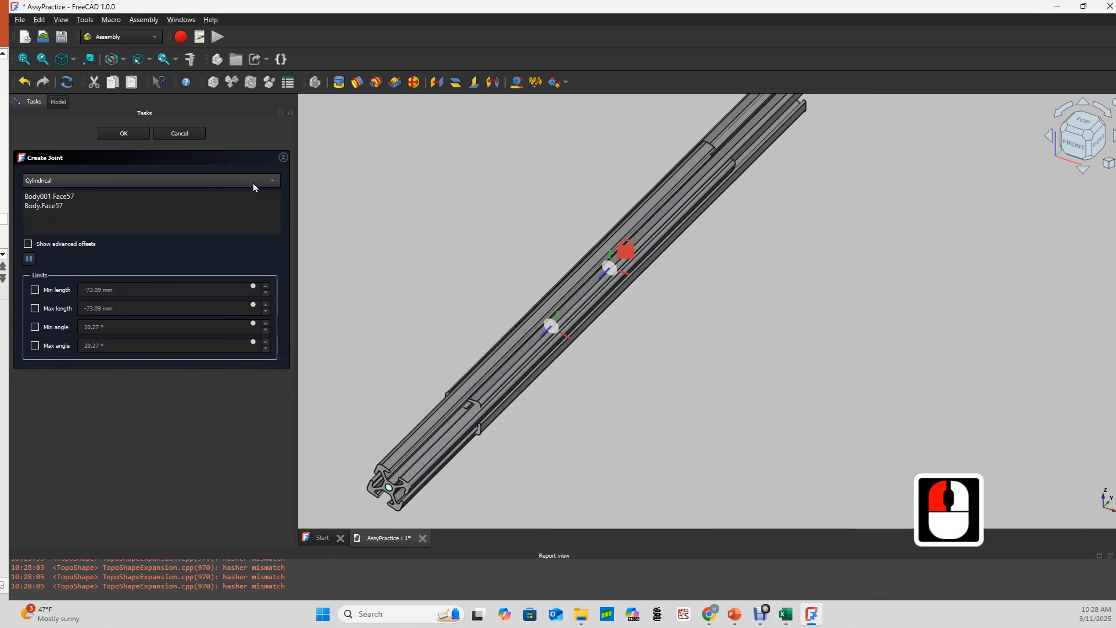
click(253, 182)
click(228, 191)
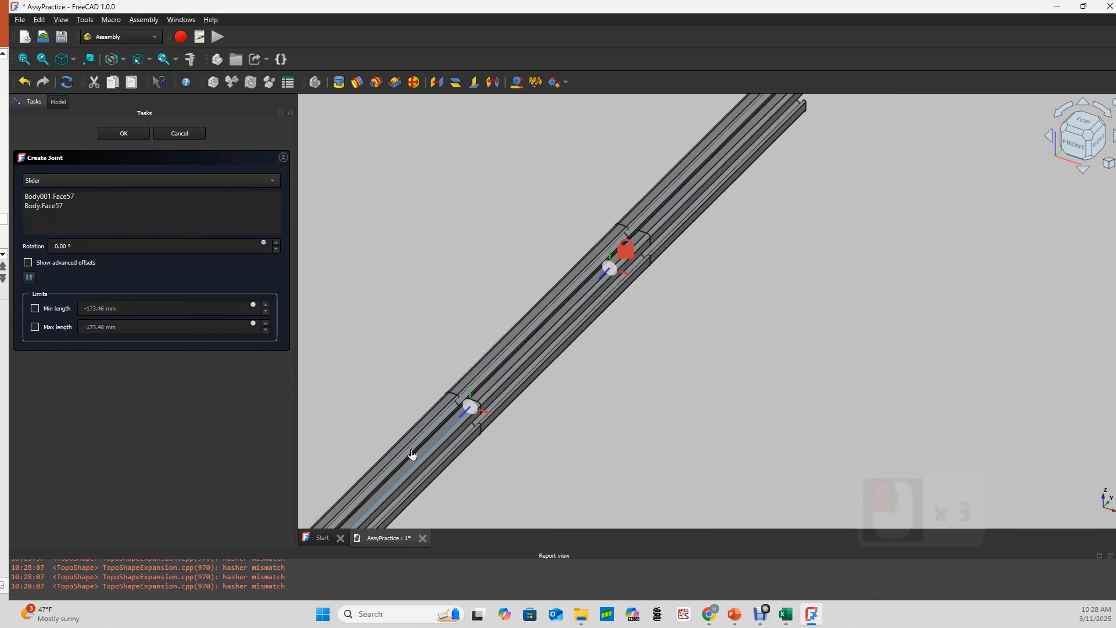
Step: Change the hole joint's type to Ball, swing the second brace about the hole centre, and undo the joint
click(268, 181)
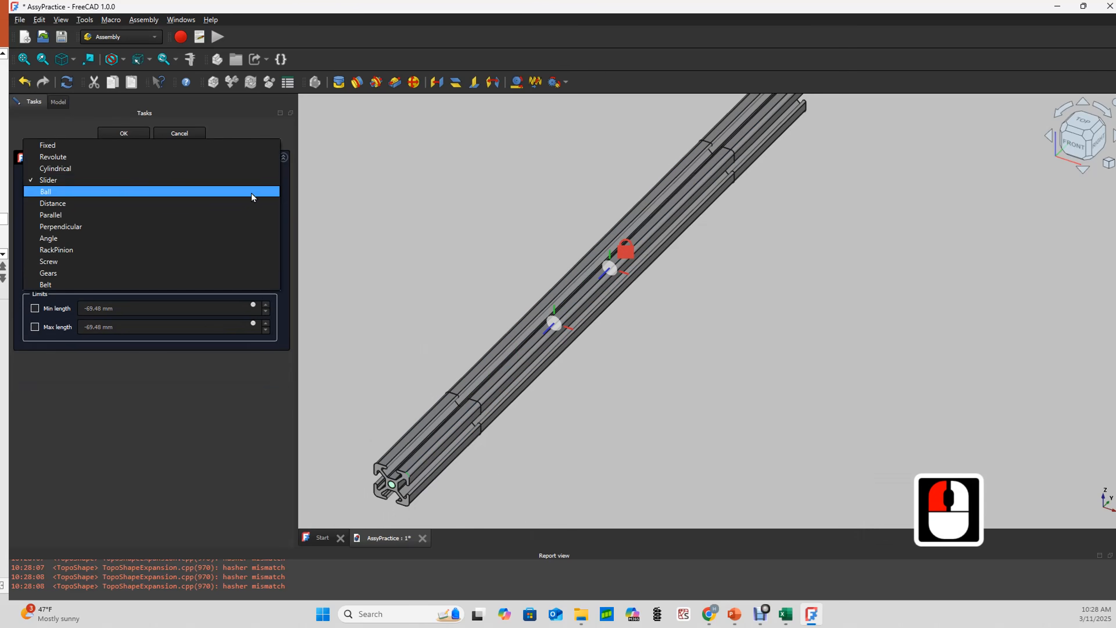
click(251, 193)
drag(431, 438, 805, 125)
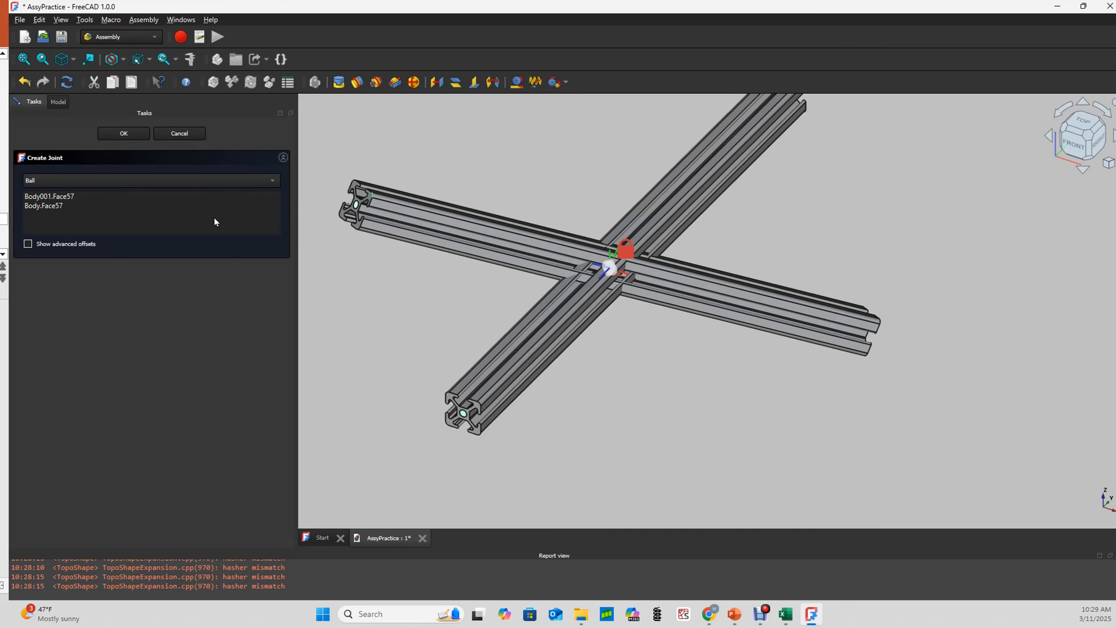
click(250, 256)
key(ctrl+z)
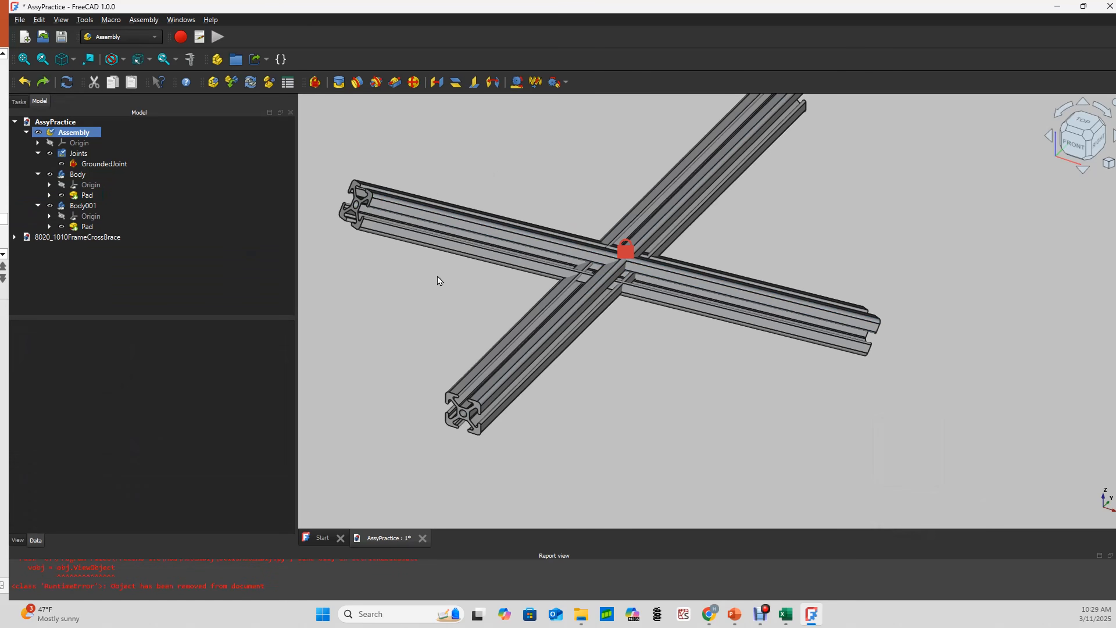
Step: Look through the error messages in the report view
click(73, 167)
click(1115, 563)
click(1115, 563)
click(1115, 563)
click(1115, 563)
click(1115, 563)
click(1115, 564)
click(1115, 563)
click(1115, 563)
click(1115, 564)
Step: Move the second brace away from the grounded brace and try to select its end hole
drag(659, 299, 985, 358)
scroll(683, 293, up, 7)
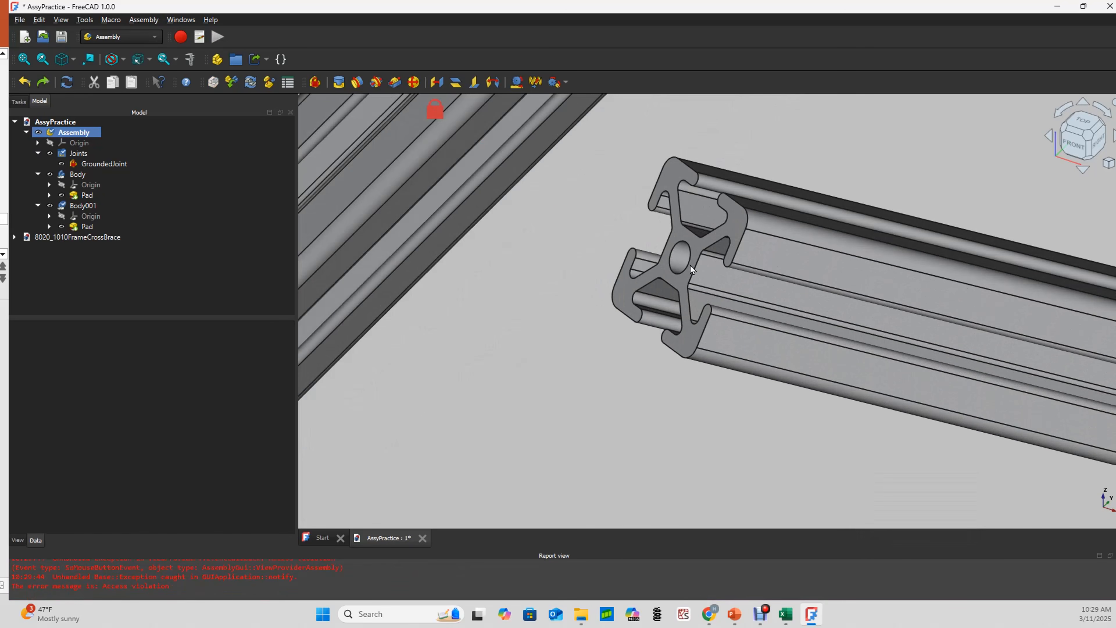
click(696, 248)
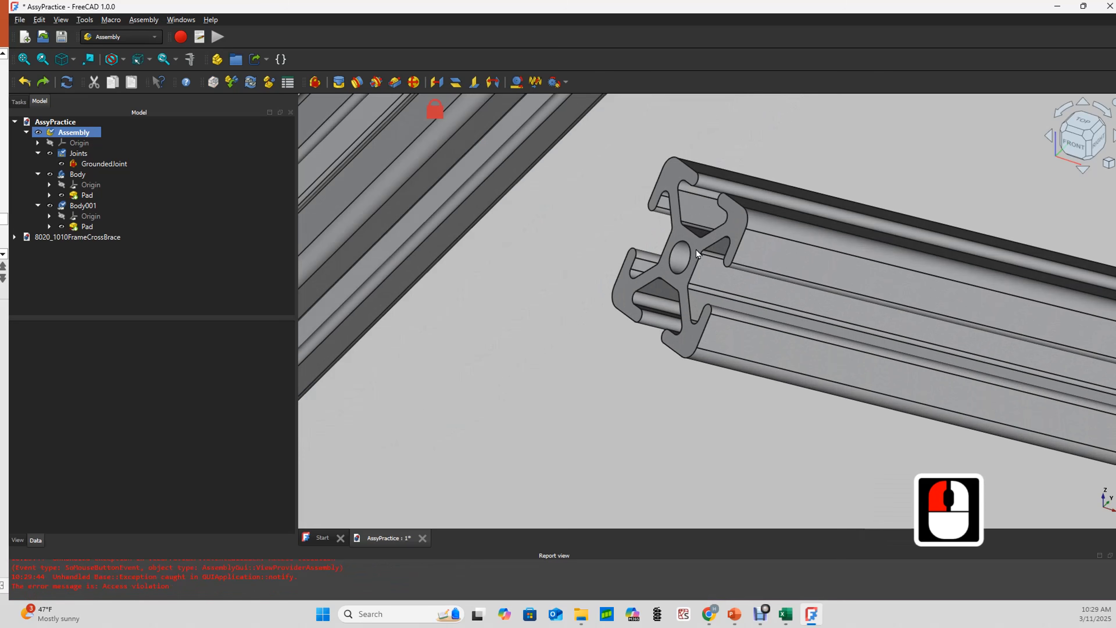
click(684, 270)
click(685, 266)
click(686, 267)
double_click(686, 267)
click(686, 267)
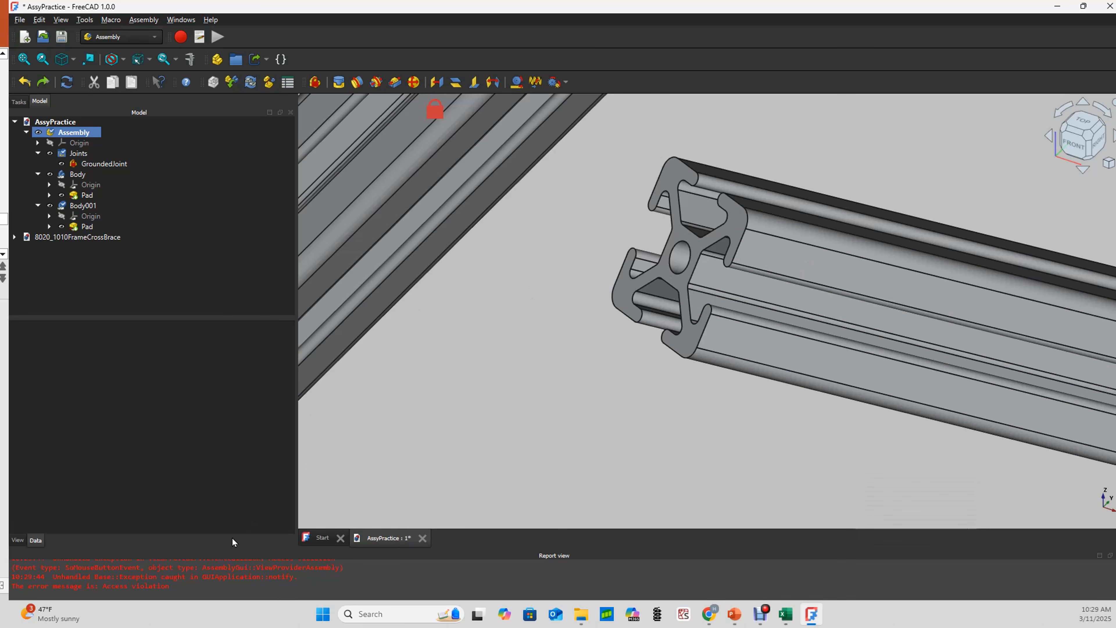
Step: Highlight the last error message in the report view and retry selecting faces on the braces
drag(170, 586, 7, 591)
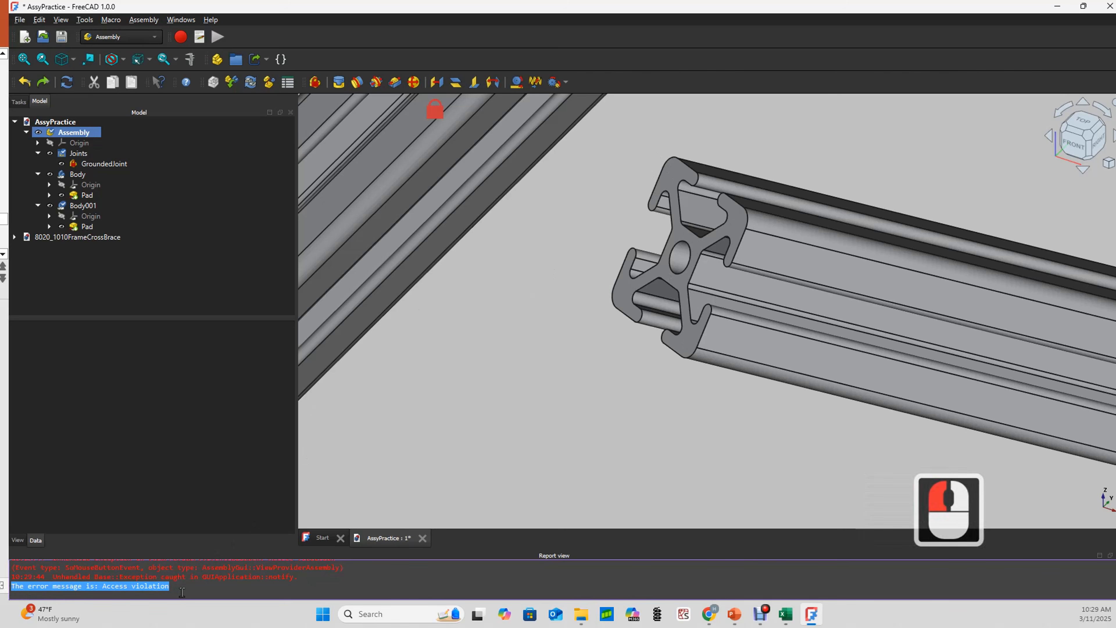
click(615, 280)
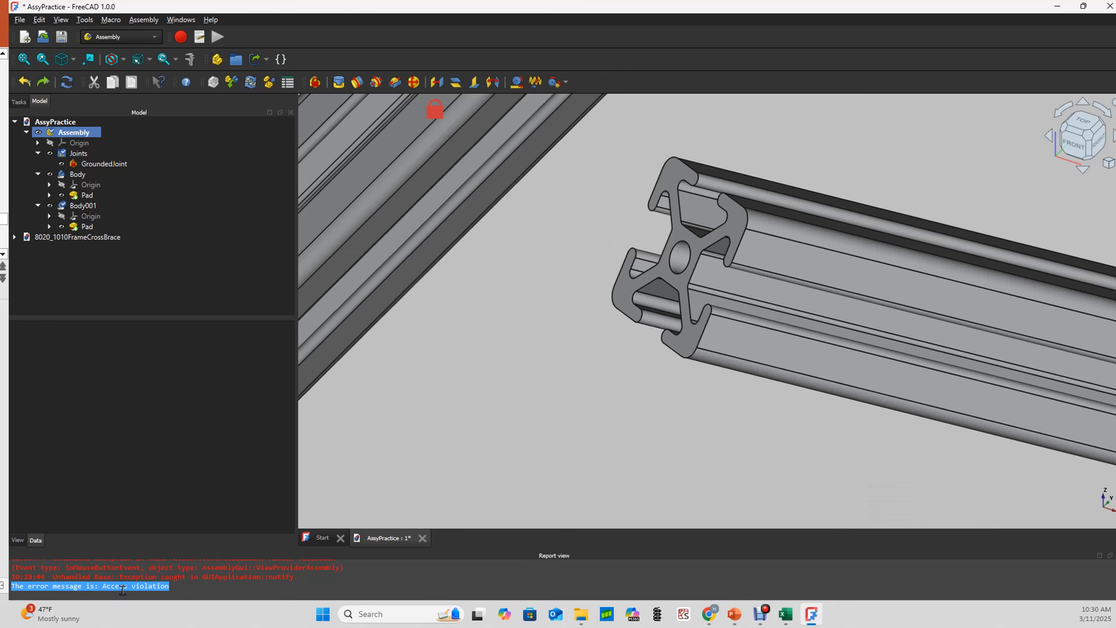
double_click(739, 229)
click(739, 229)
click(552, 313)
click(480, 238)
Step: Try to save the AssyPractice document and dismiss the resulting dialog
scroll(475, 253, down, 7)
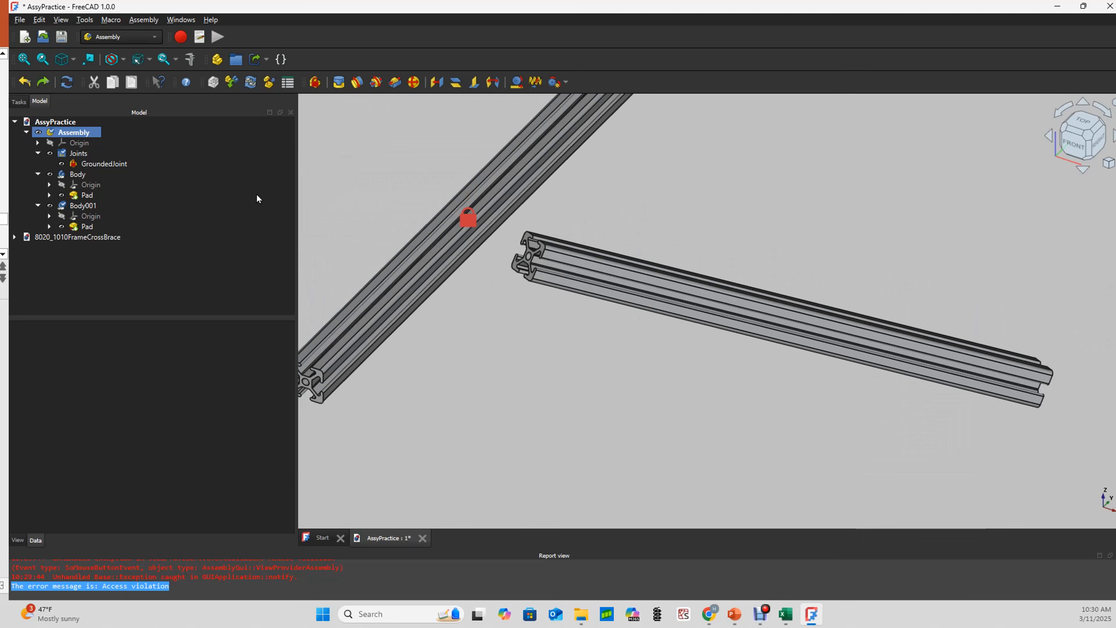
click(63, 37)
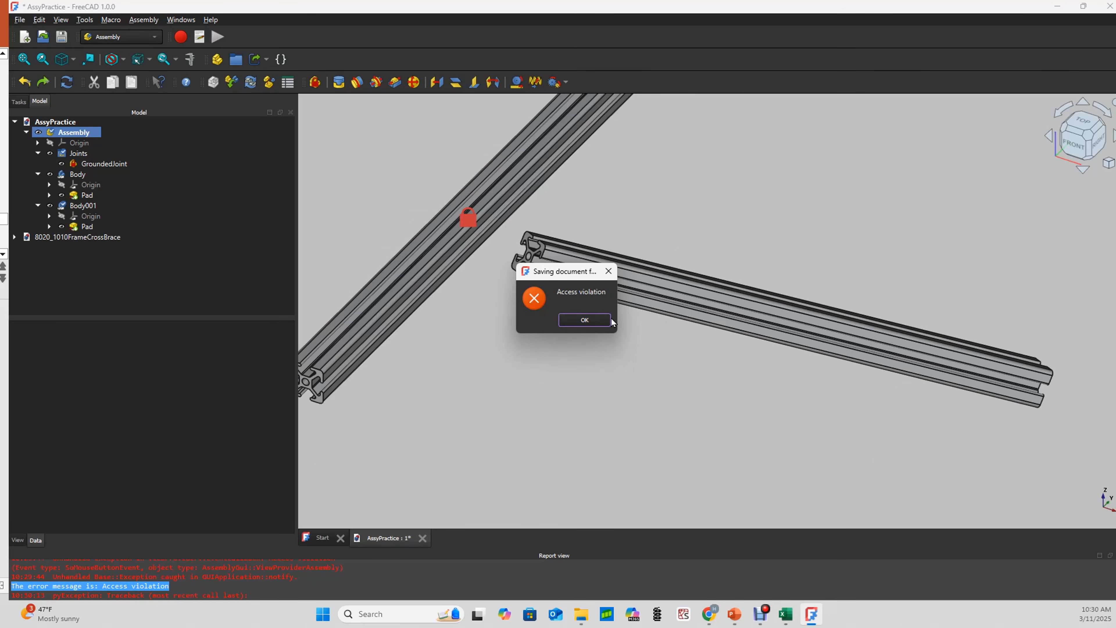
click(596, 323)
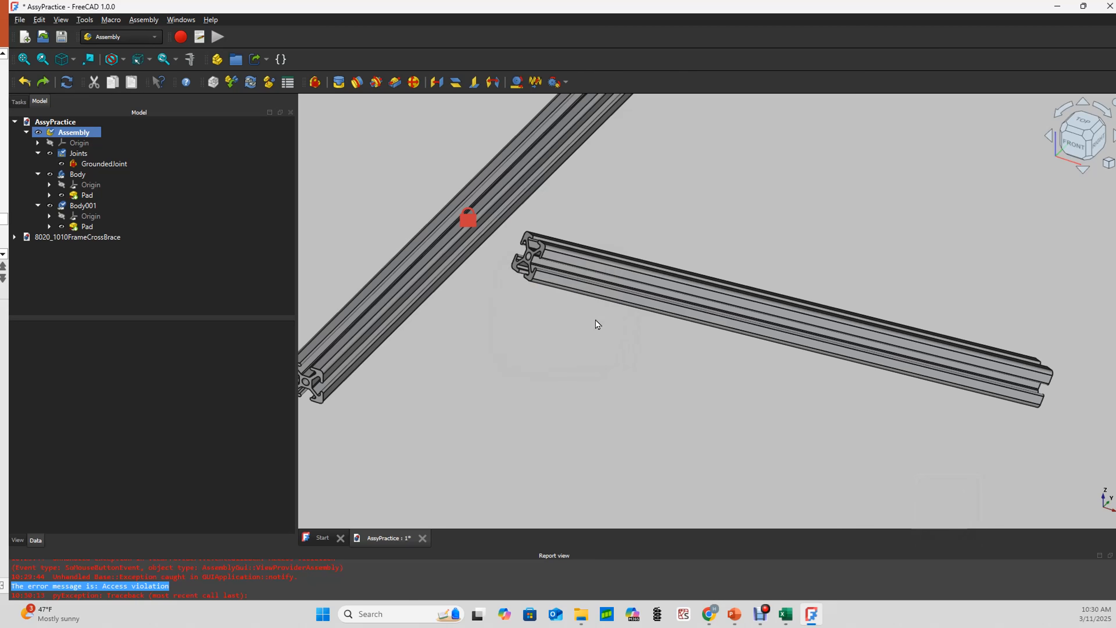